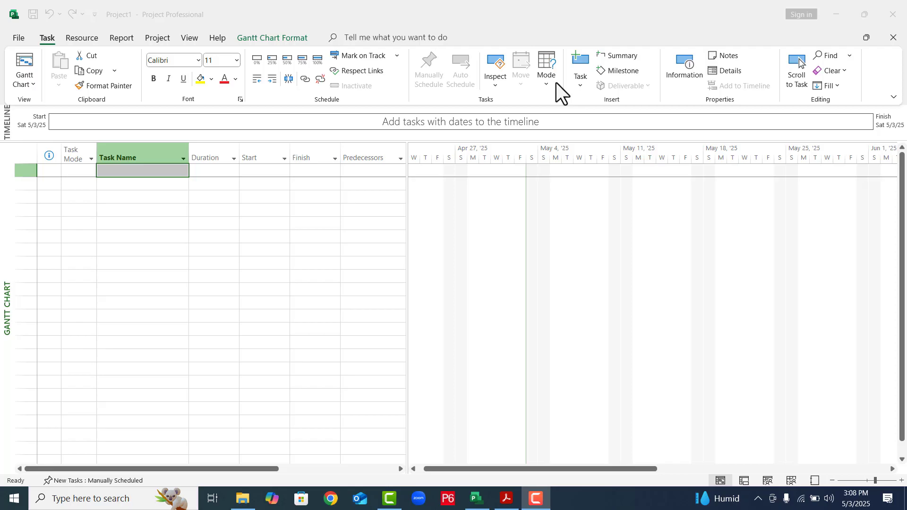
- Look up the Project application in Windows search and in the Start menu's app list
left_click(117, 498)
type("project")
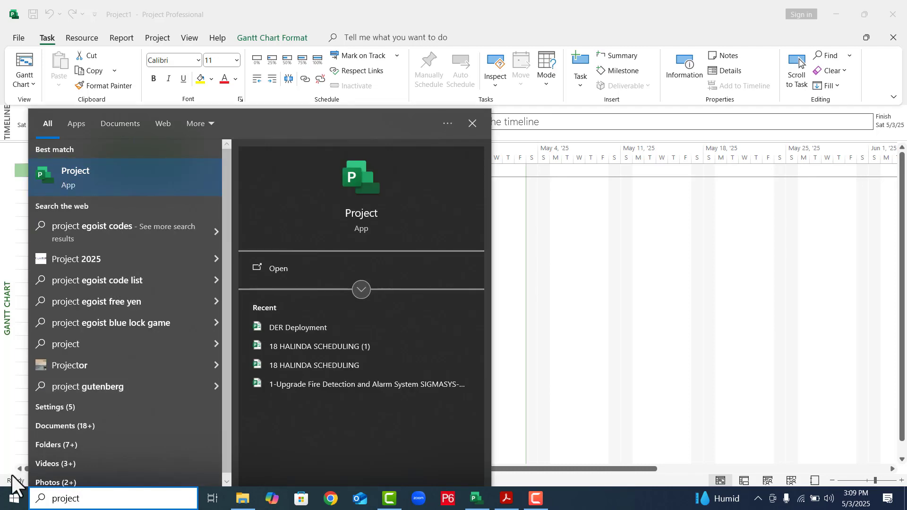
left_click(2, 506)
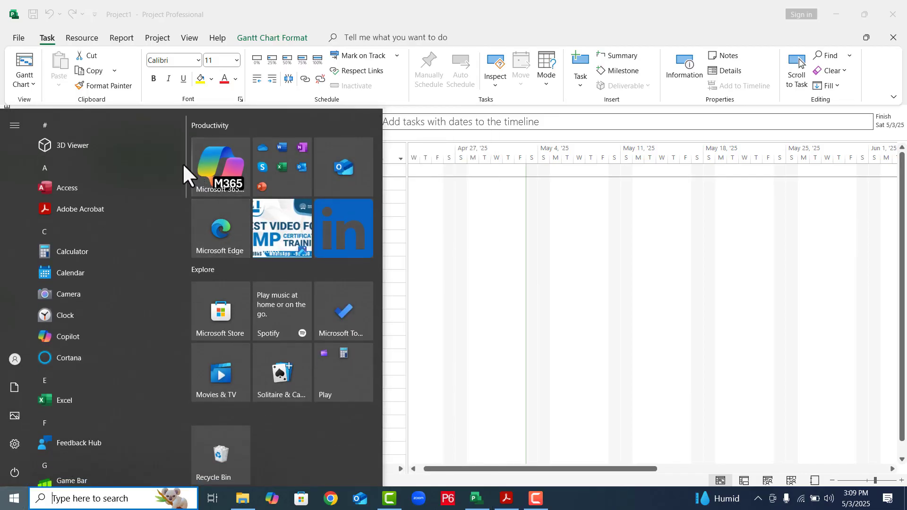
left_click_drag(185, 211, 192, 323)
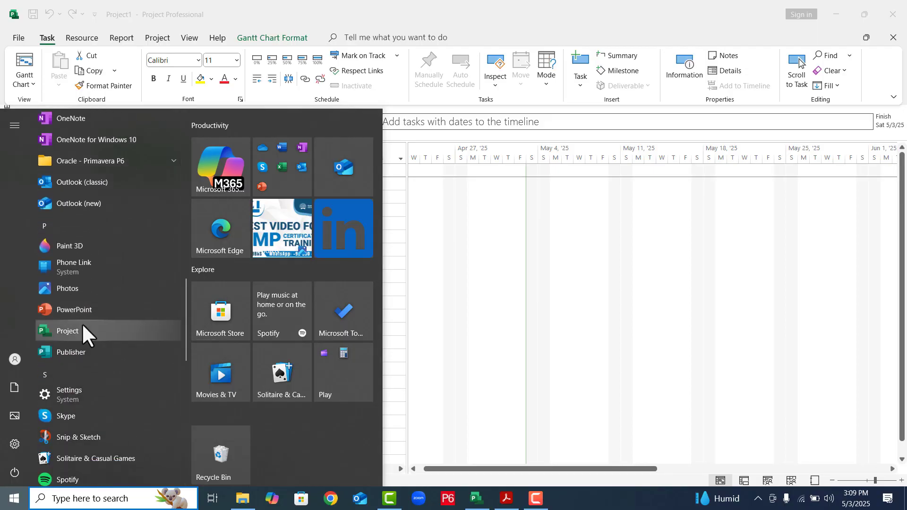
left_click(600, 225)
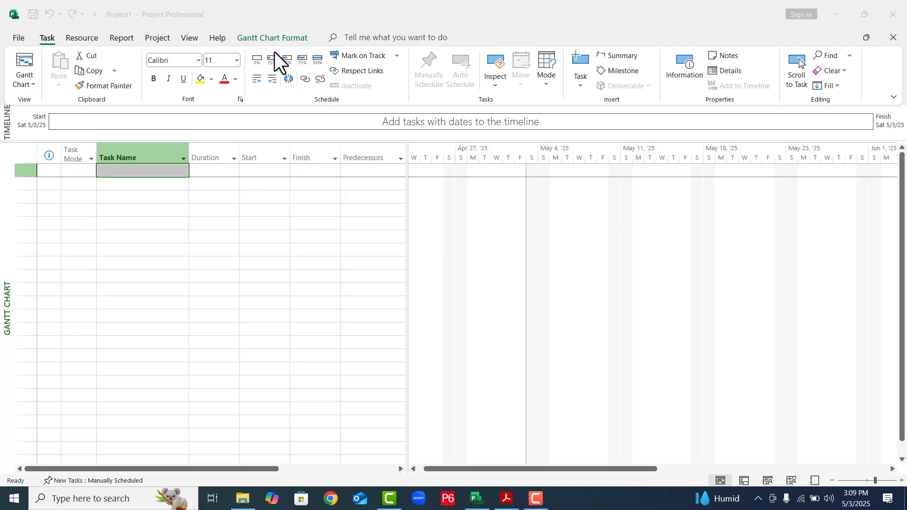
- Set the project's start date to Sunday, May 11, 2025 in the project information
left_click(165, 41)
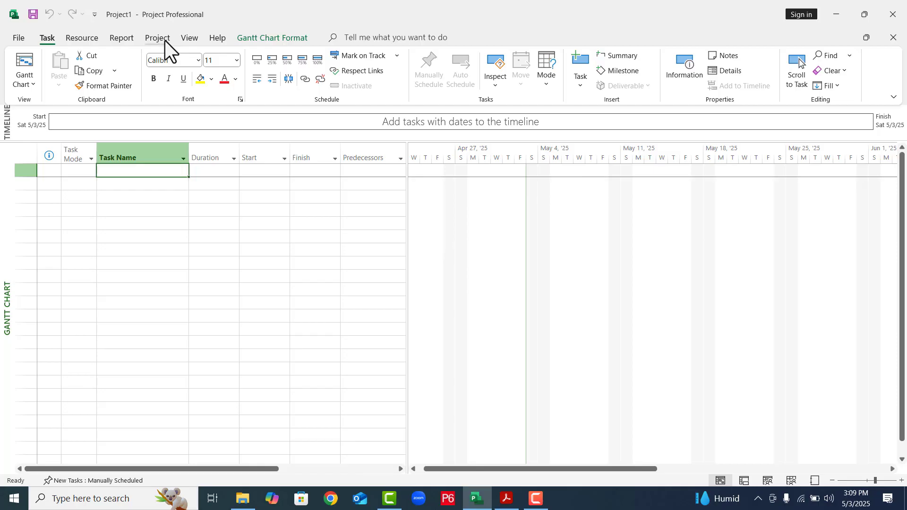
left_click(165, 41)
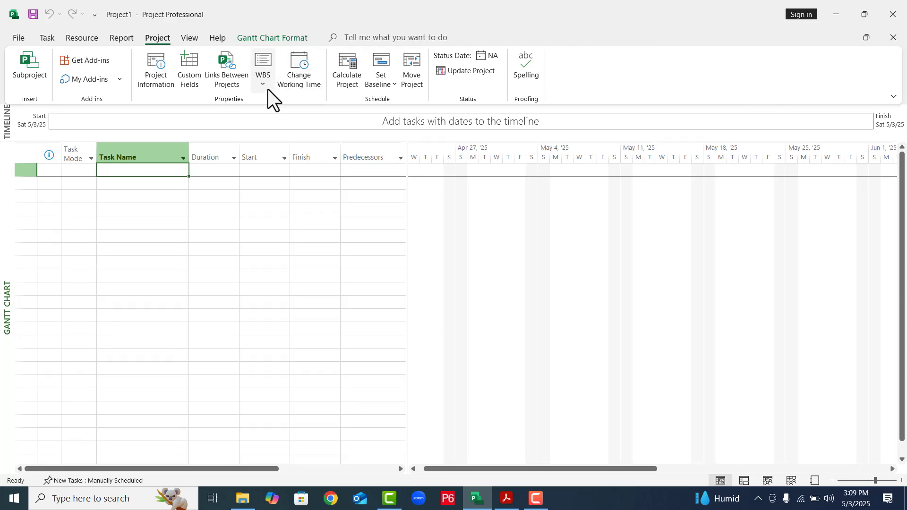
left_click(169, 87)
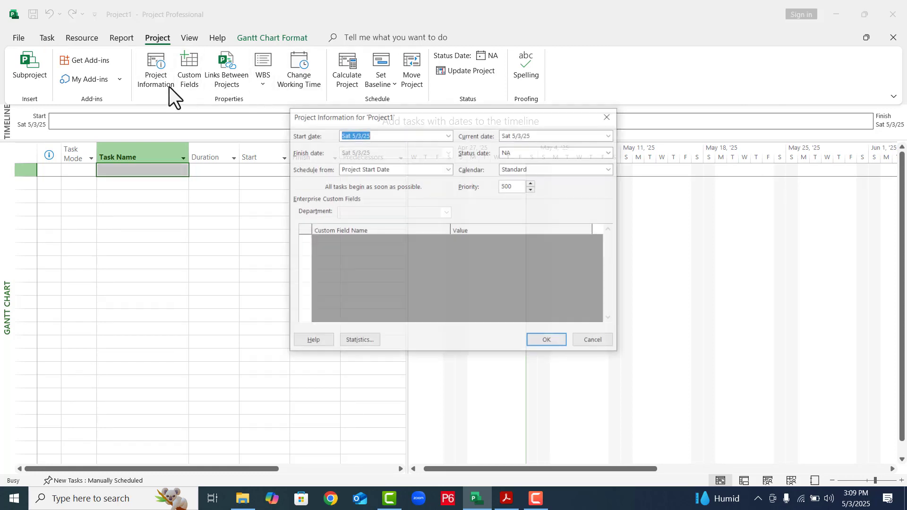
left_click(450, 139)
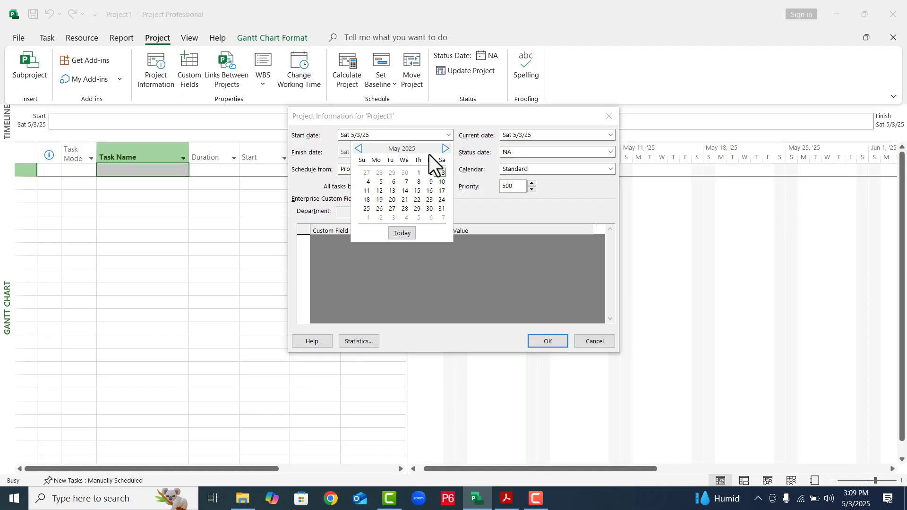
left_click(369, 194)
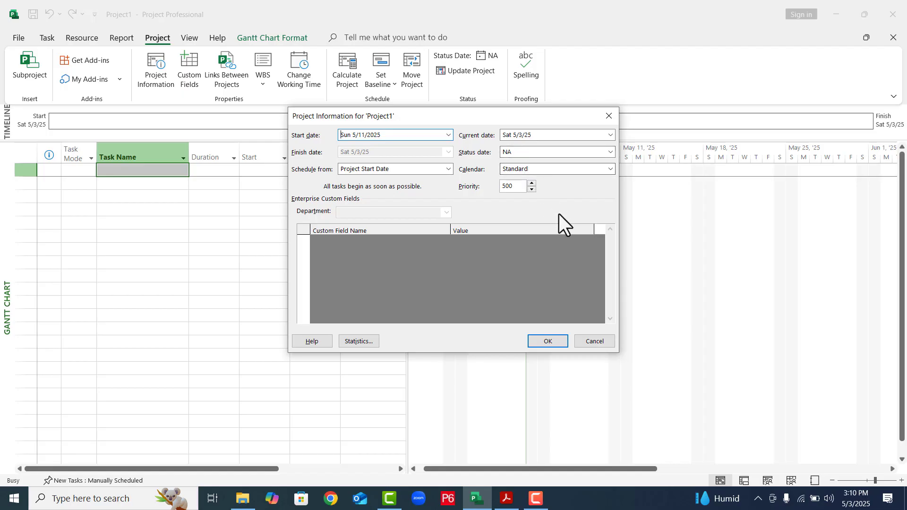
left_click(547, 341)
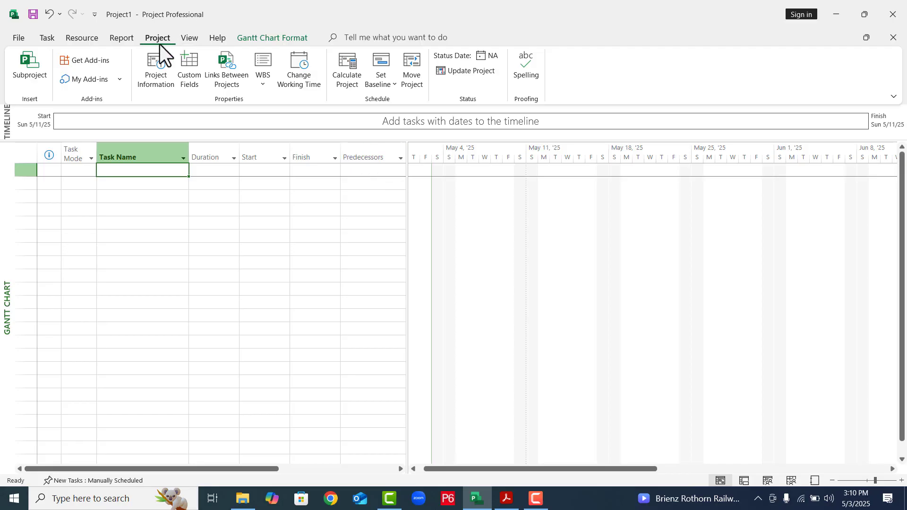
- Review the base calendars available for working time, keep Standard (Project Calendar) selected, and leave without changes
left_click(310, 81)
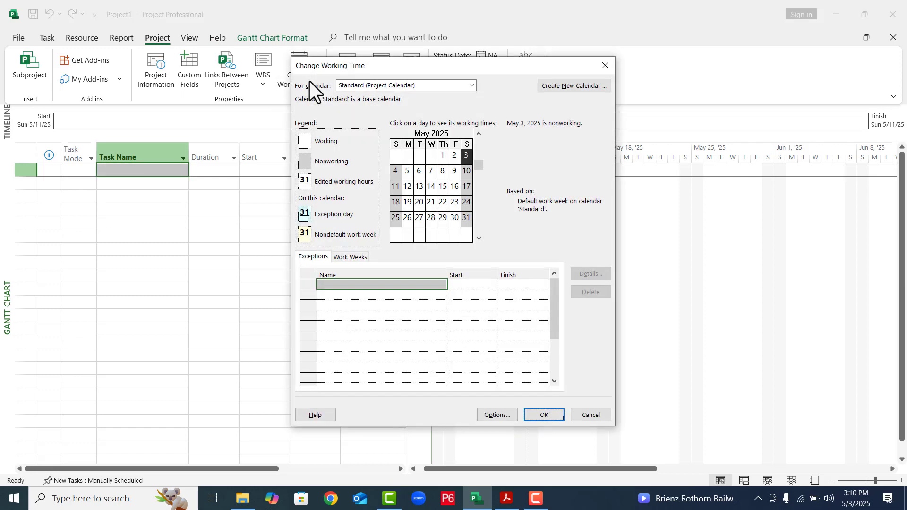
left_click_drag(396, 67, 434, 65)
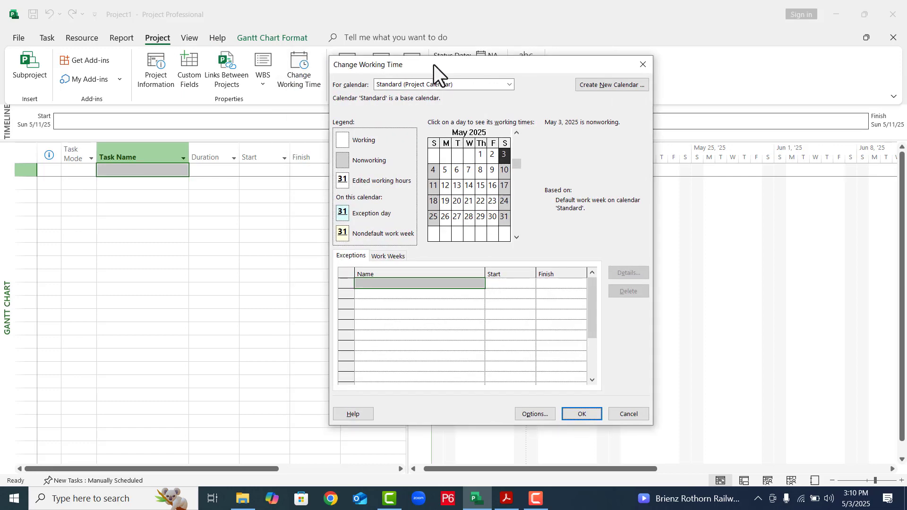
left_click(509, 84)
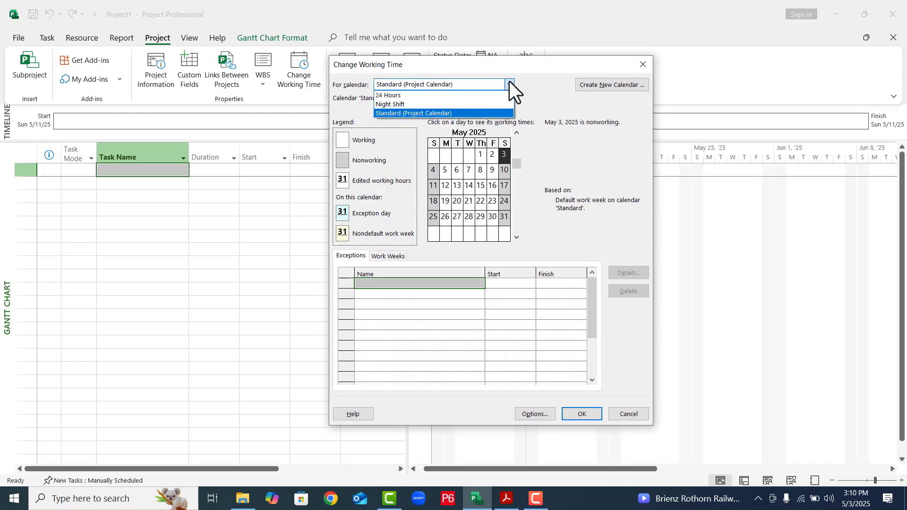
left_click(422, 113)
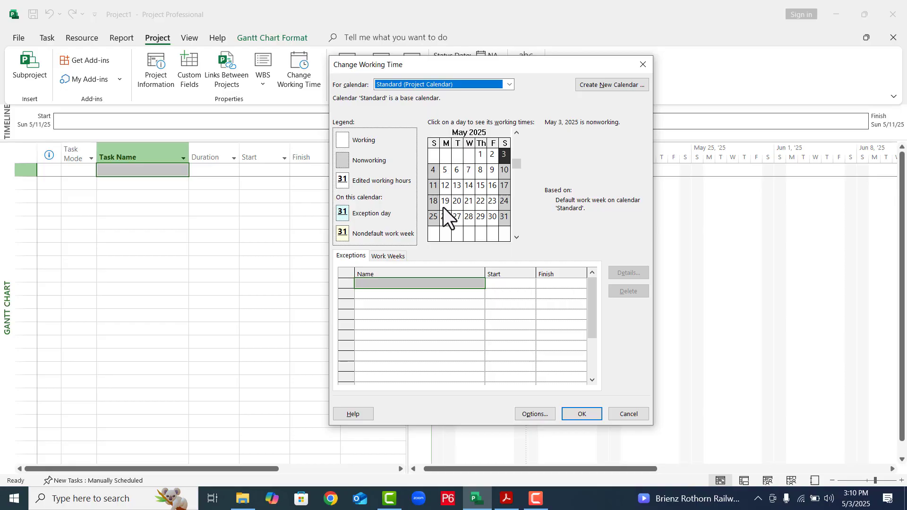
left_click(622, 414)
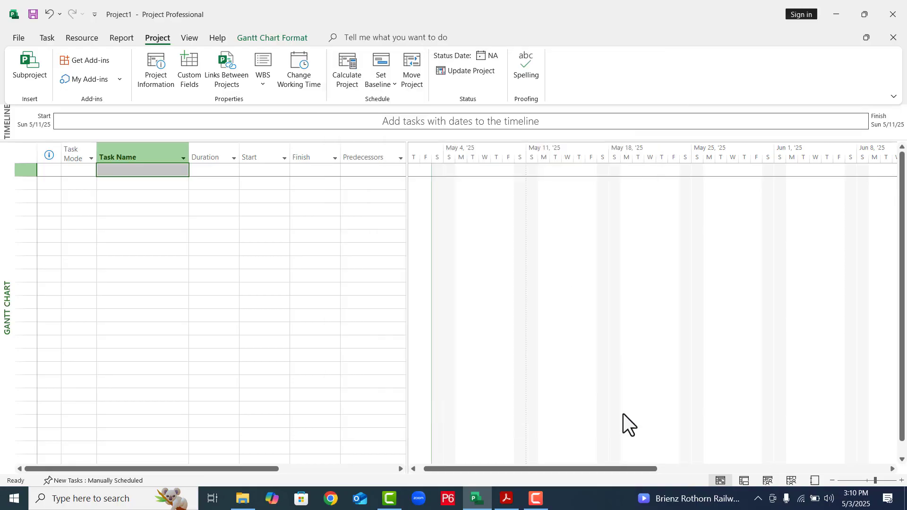
- Set the project's calendar options so that the week starts on Monday
left_click(19, 38)
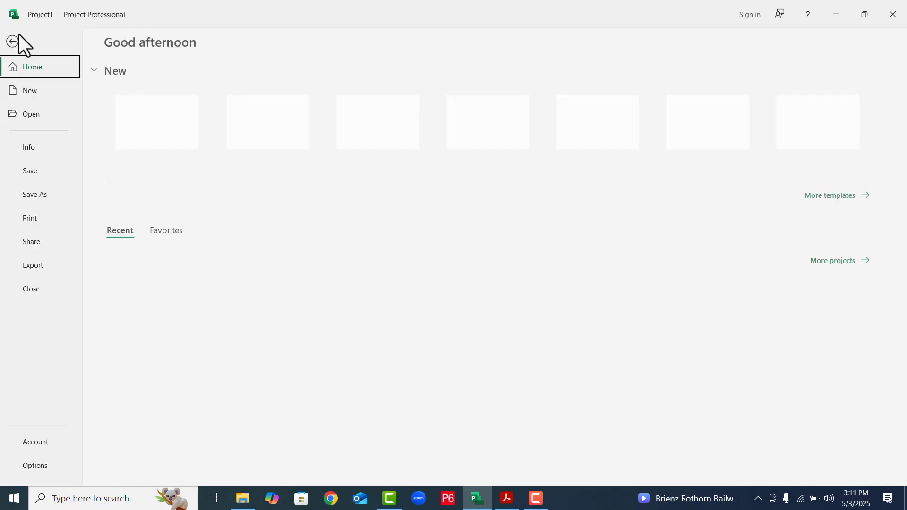
left_click(39, 464)
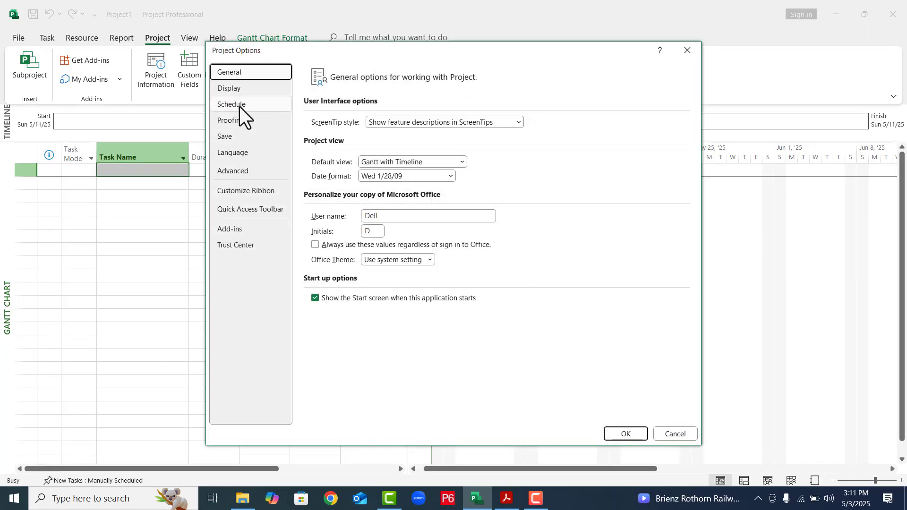
left_click(239, 105)
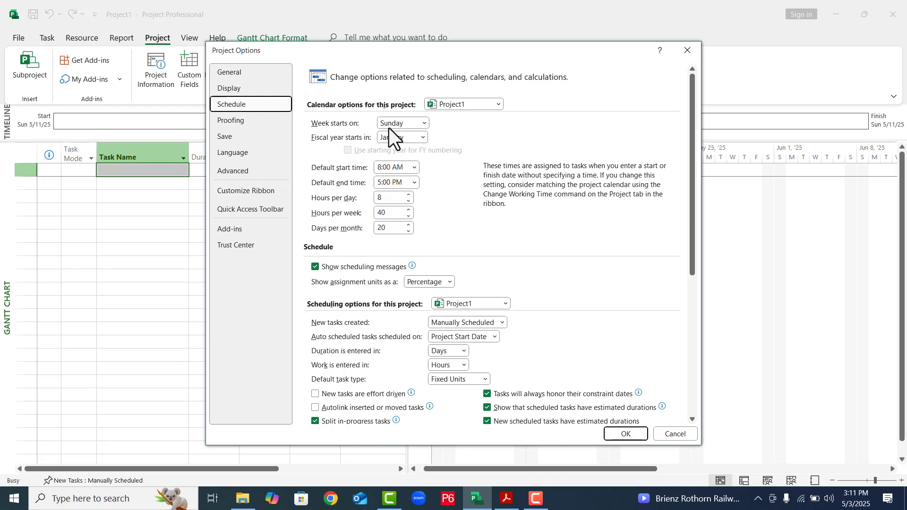
left_click(424, 124)
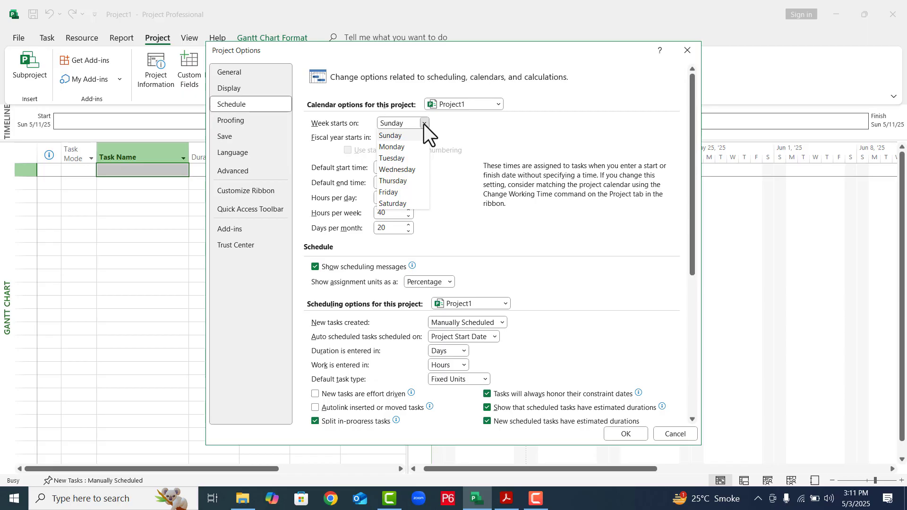
left_click(404, 148)
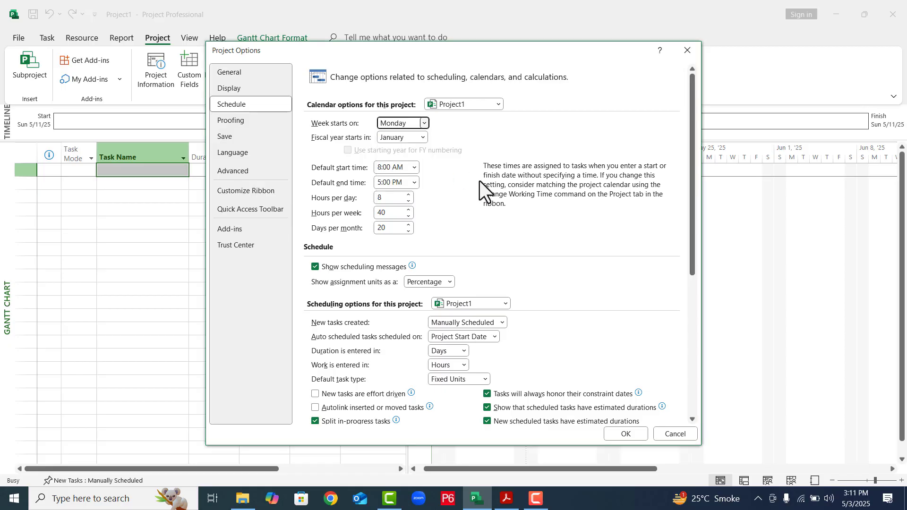
left_click(625, 433)
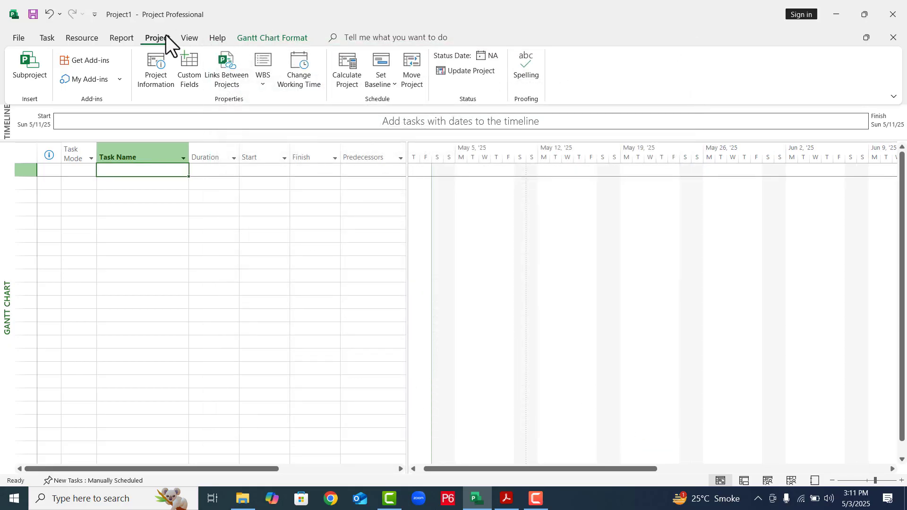
- Open the details of the Standard calendar's default work week for editing
left_click(290, 72)
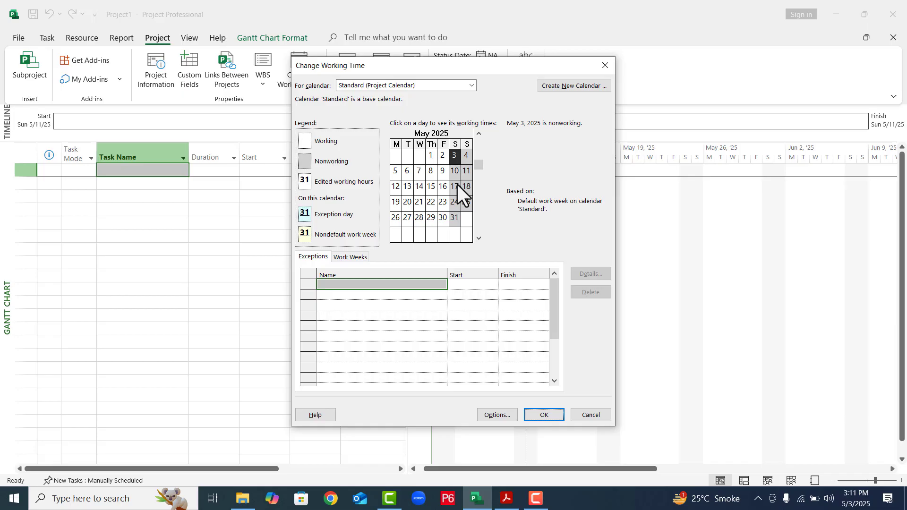
left_click(344, 255)
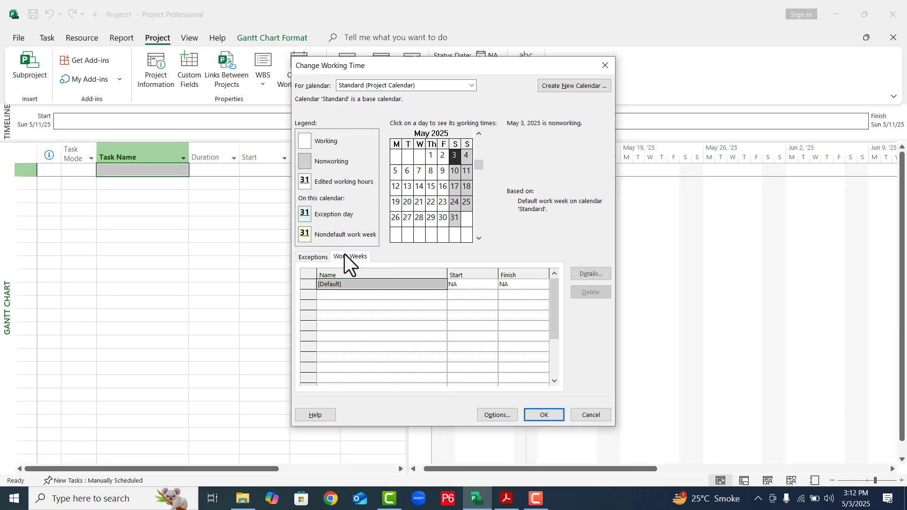
left_click(582, 275)
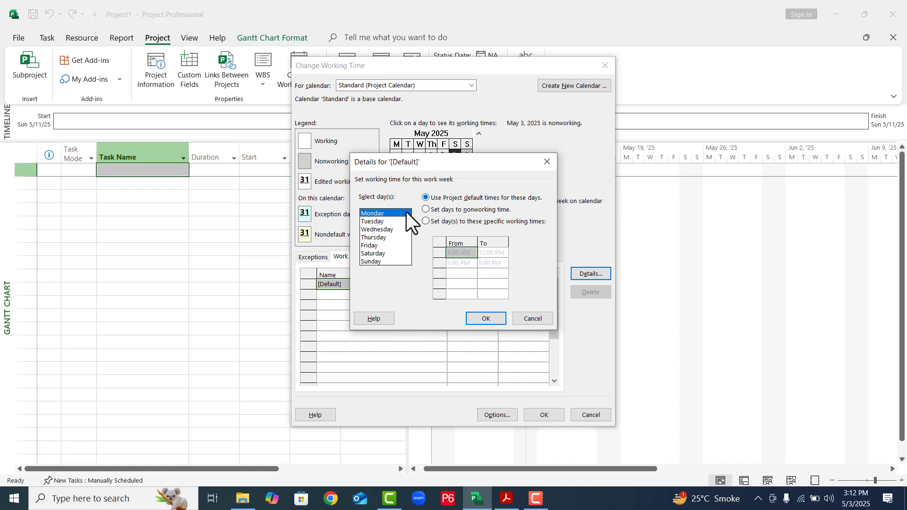
- Check the working times of Saturday and Monday, and switch Thursday to specific working times
left_click(378, 254)
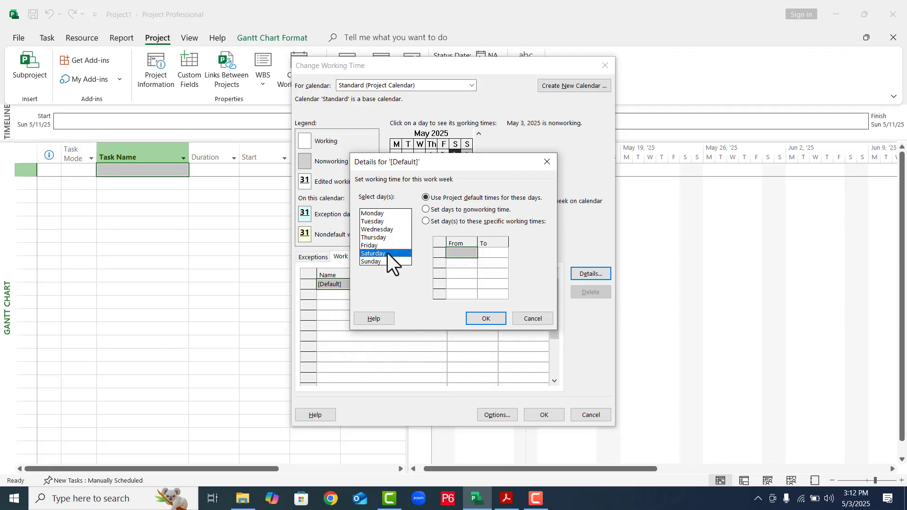
left_click(381, 215)
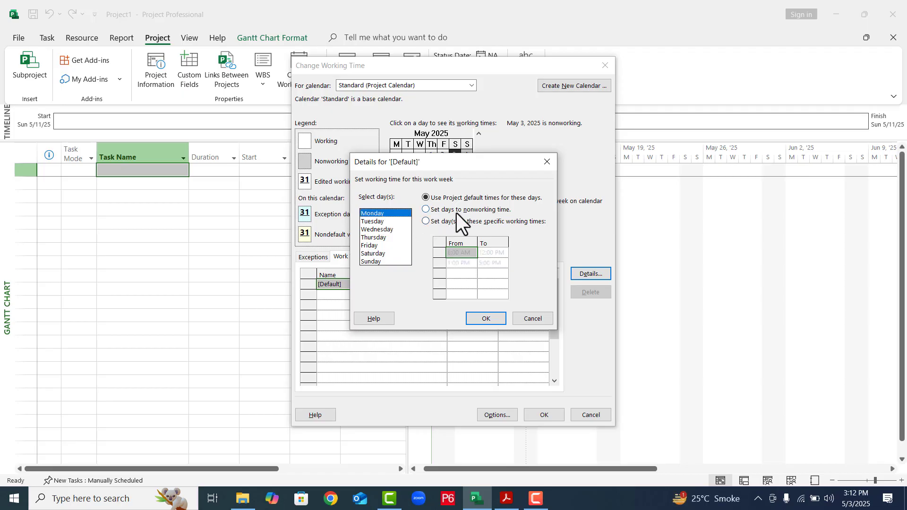
left_click(363, 237)
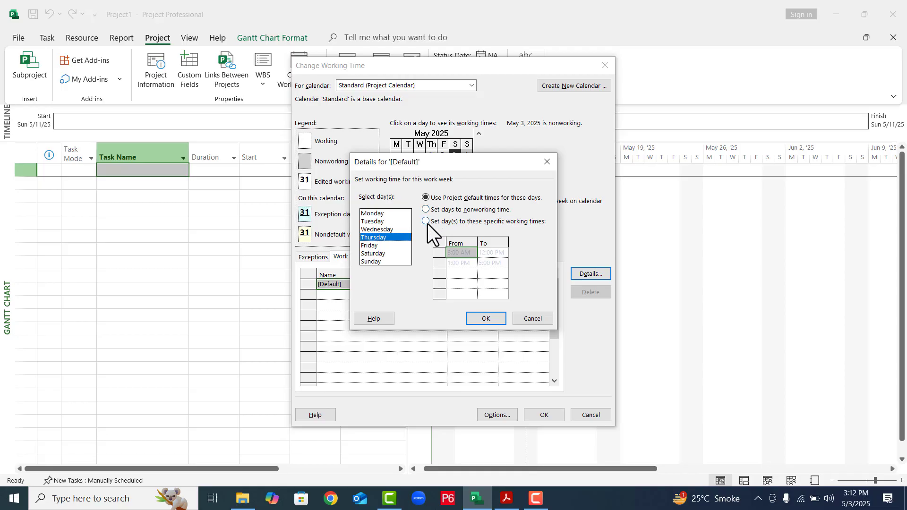
left_click(426, 222)
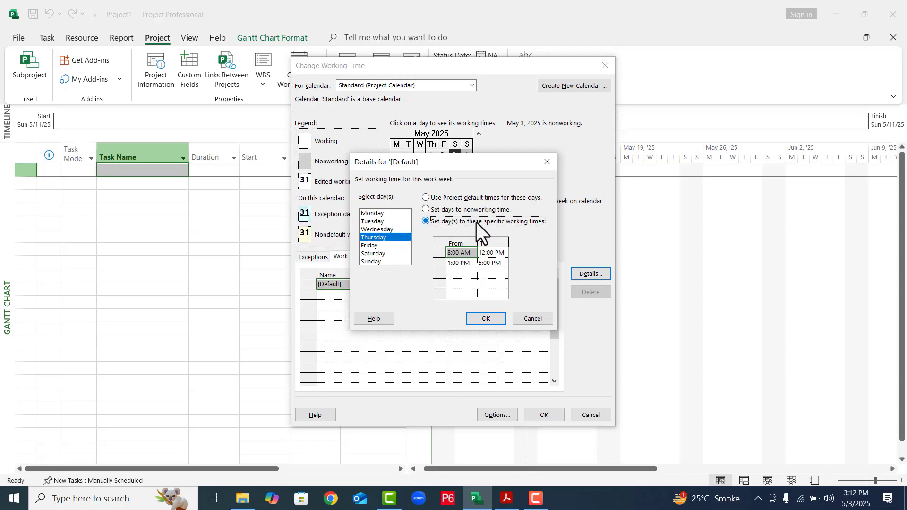
- Give Monday through Saturday specific working times, with a first period from 9:00 AM to 1:00 PM
left_click(378, 215)
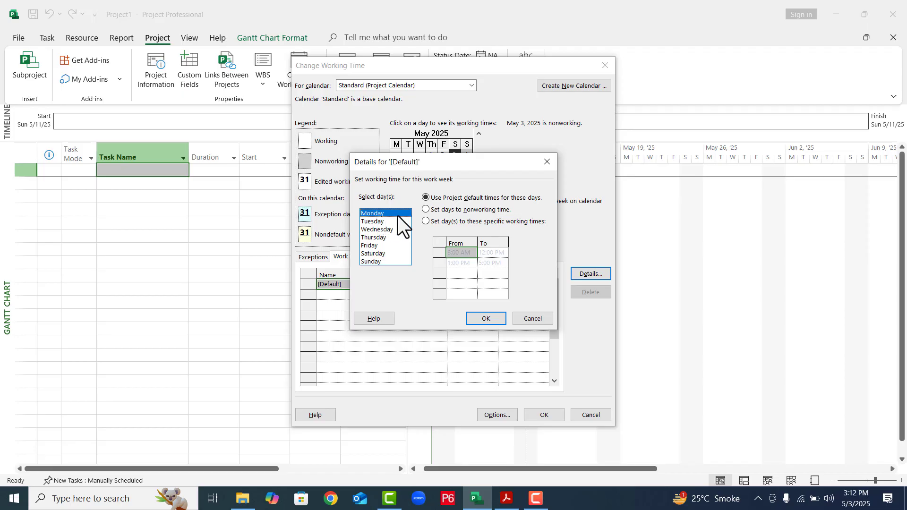
left_click(428, 221)
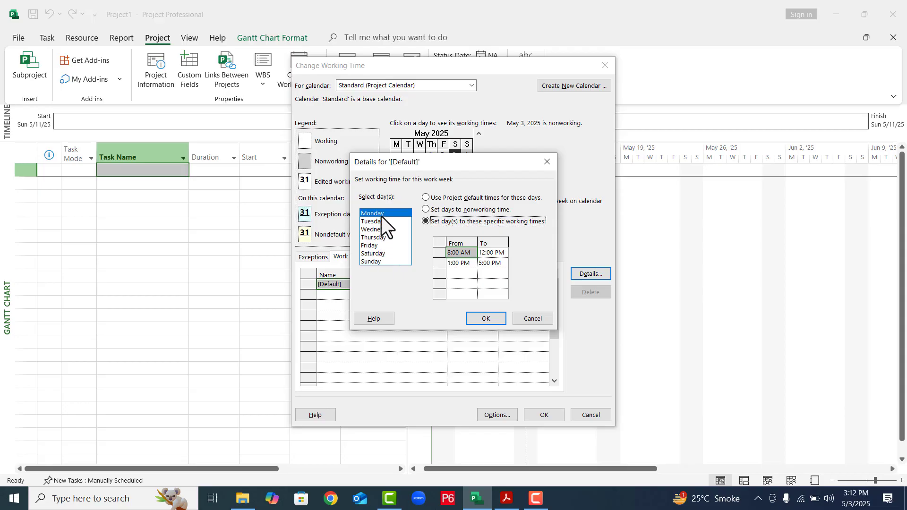
left_click(375, 253, "shift")
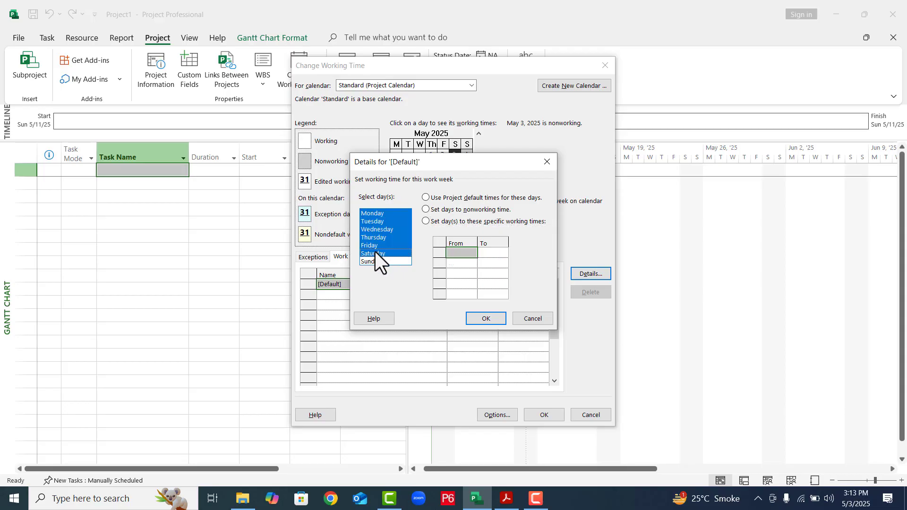
left_click(425, 221)
left_click(459, 252)
type("9")
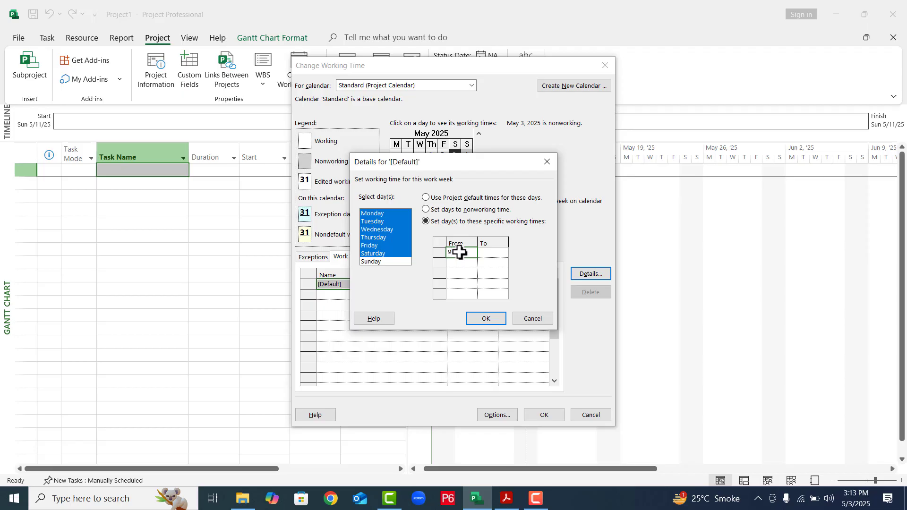
left_click(491, 252)
type("1")
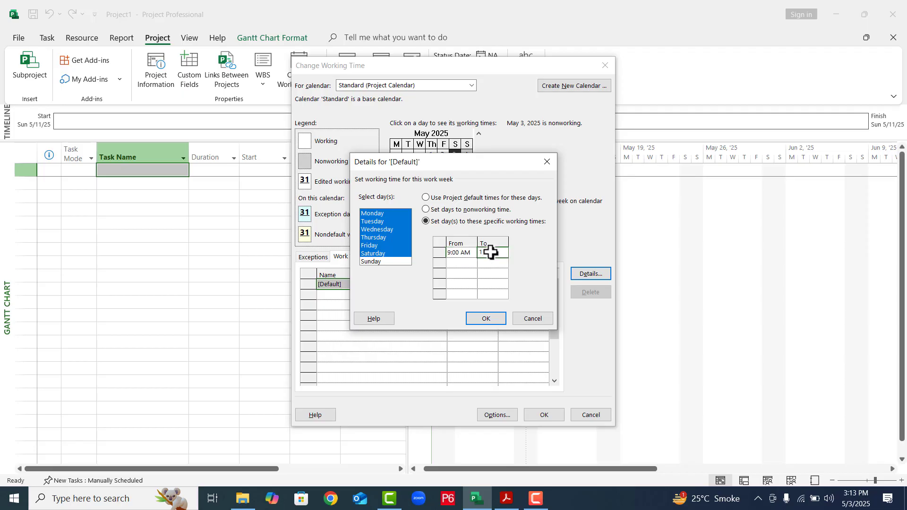
type("0")
- Add a second working period from 2:00 PM to 3:00 PM for Monday through Saturday
left_click(466, 267)
left_click(466, 266)
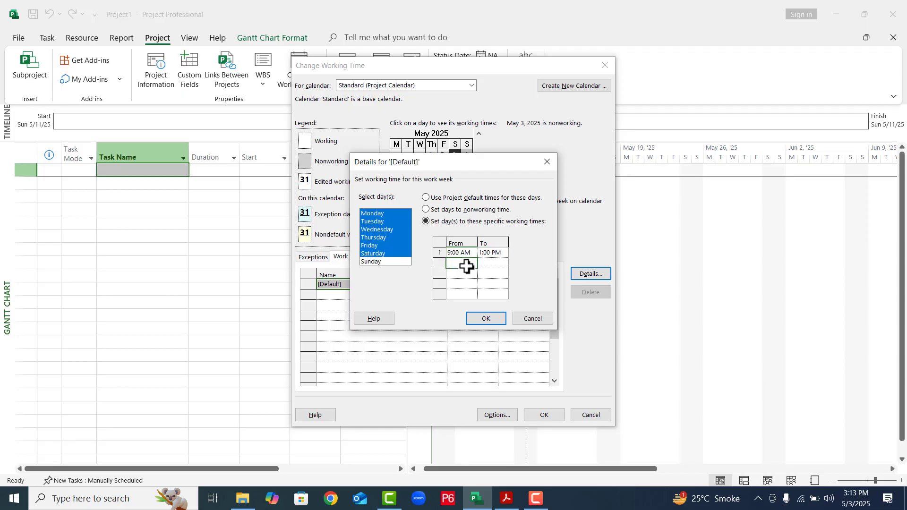
type("2")
left_click(494, 262)
type("3:00 PM")
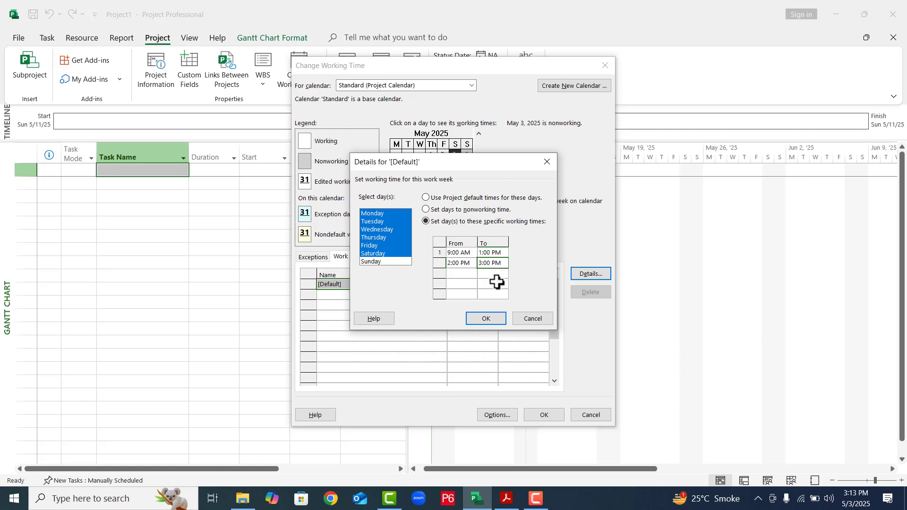
type("6")
- Set the second Monday-to-Saturday working period to end at 6:00 PM, and check the working times of several May 2025 days
left_click(480, 278)
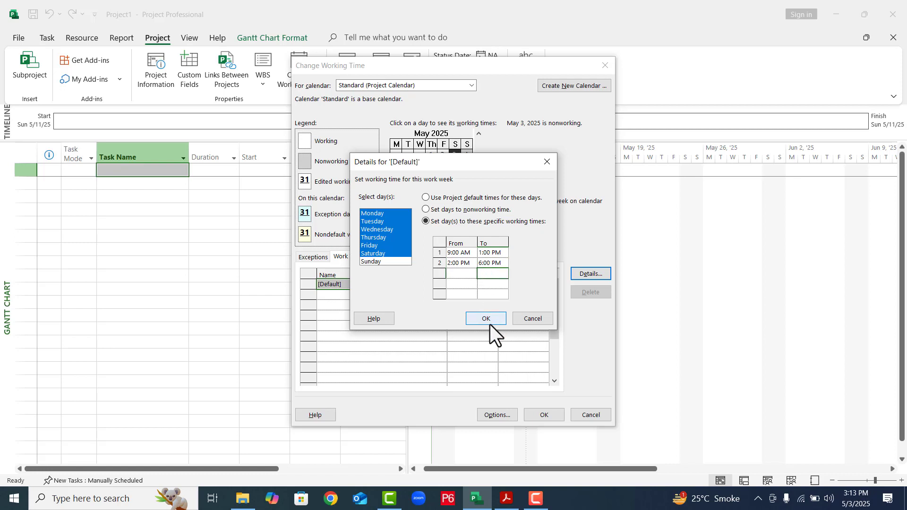
left_click(486, 319)
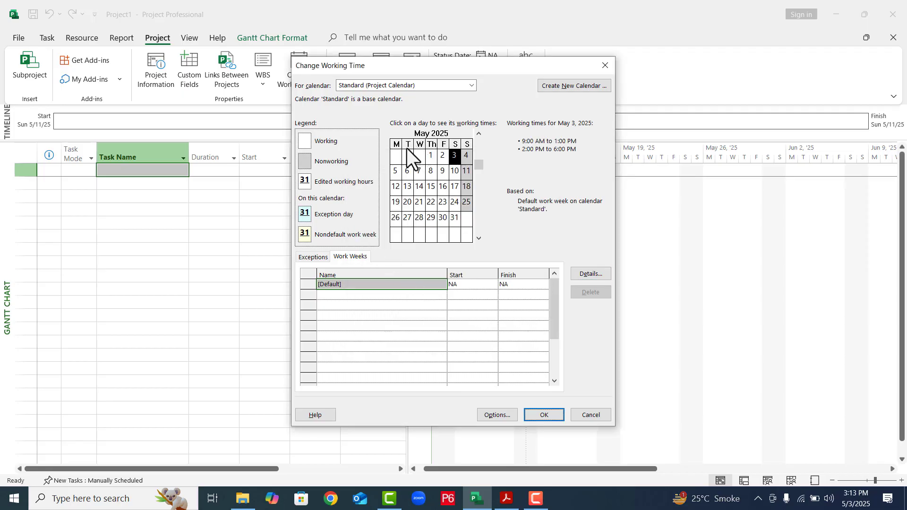
left_click(395, 156)
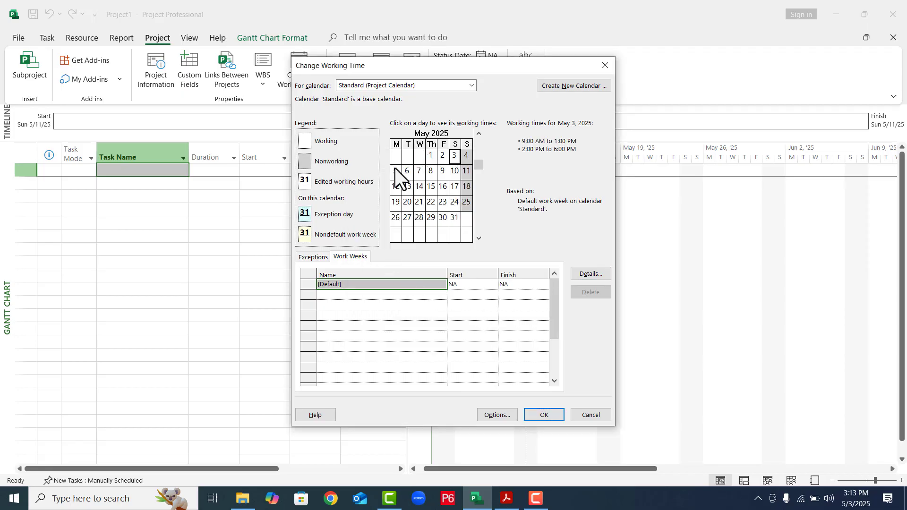
left_click(395, 169)
left_click(457, 177)
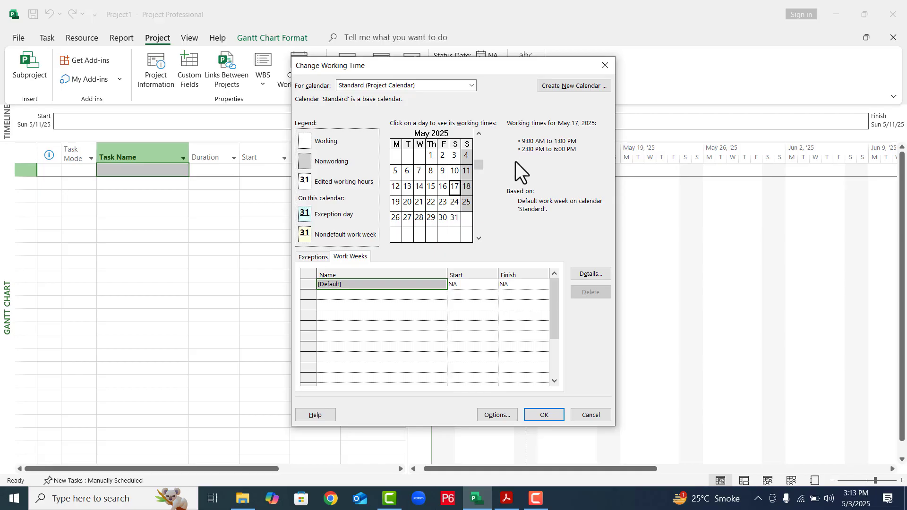
left_click(466, 174)
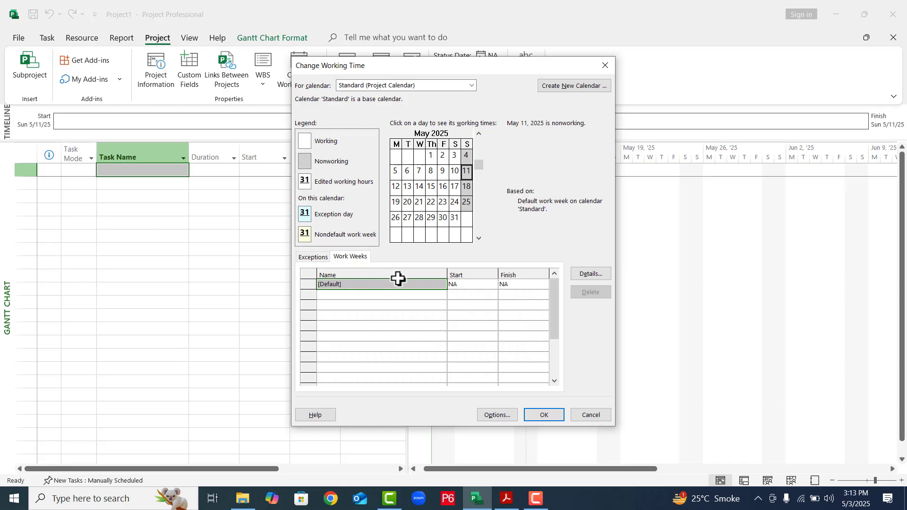
- Add a calendar exception named Independence Day on August 14, 2025
left_click(478, 237)
left_click(478, 238)
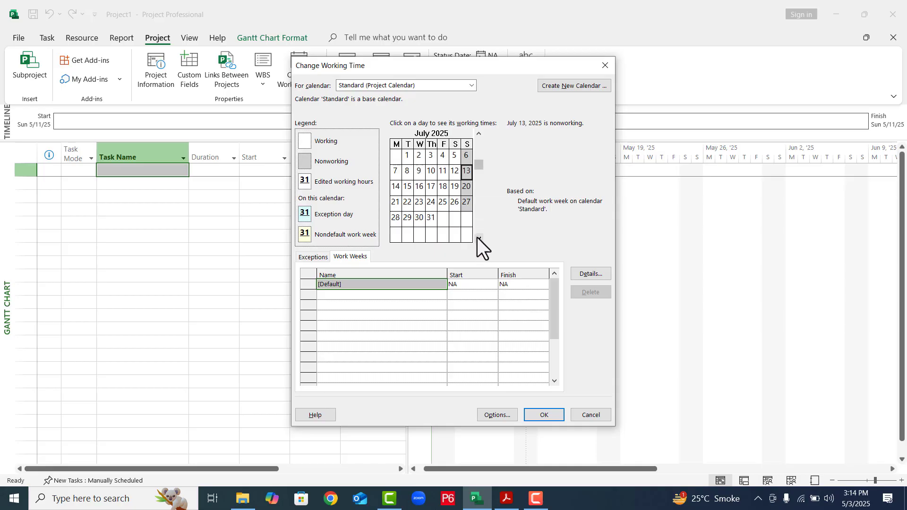
left_click(478, 237)
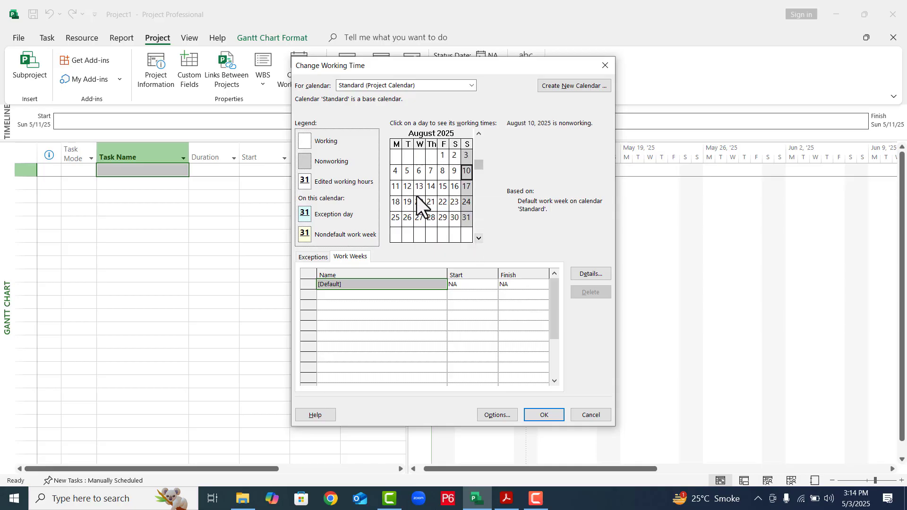
left_click(430, 187)
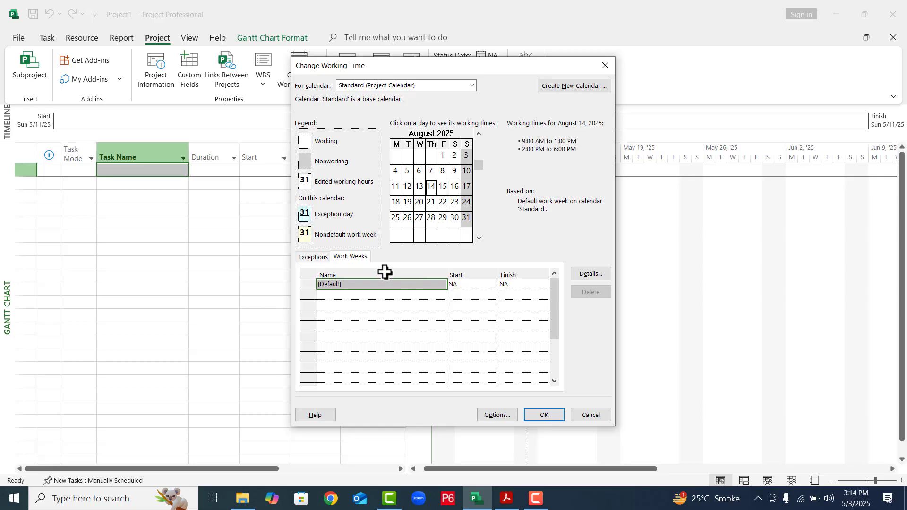
left_click(319, 260)
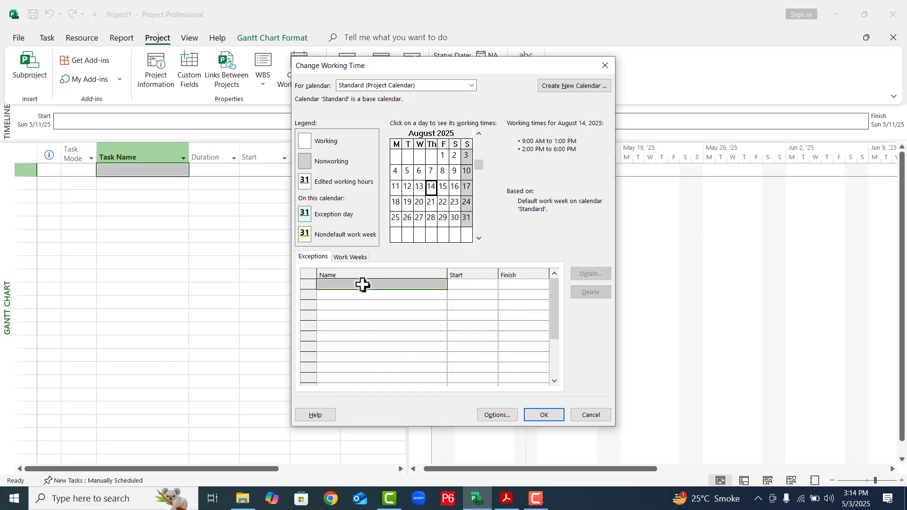
left_click(363, 284)
type("Inde")
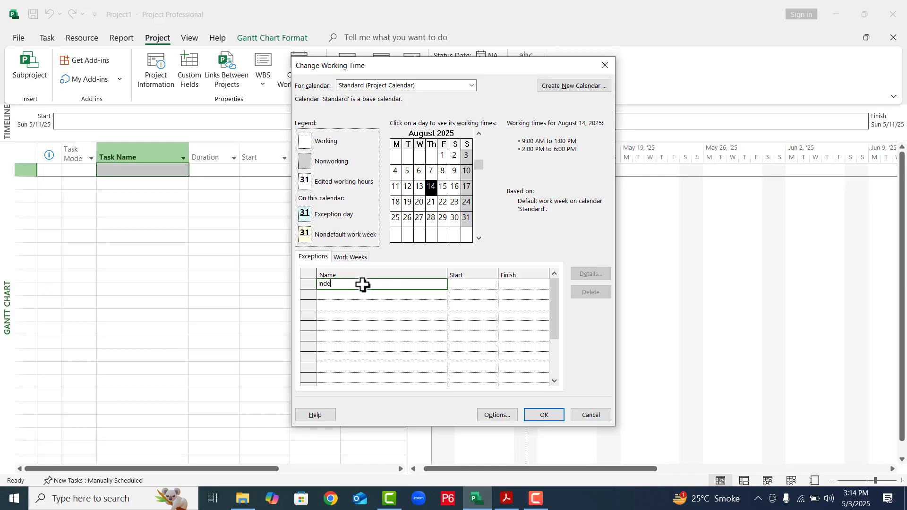
type("pendence Day")
left_click(381, 301)
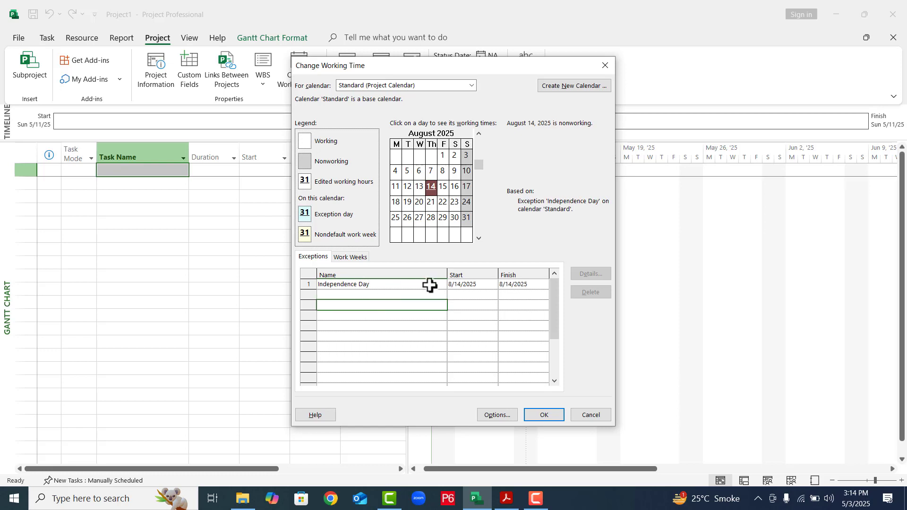
- Extend the Independence Day exception to finish on 8/15/2025 and check August 15 in the calendar
left_click(461, 285)
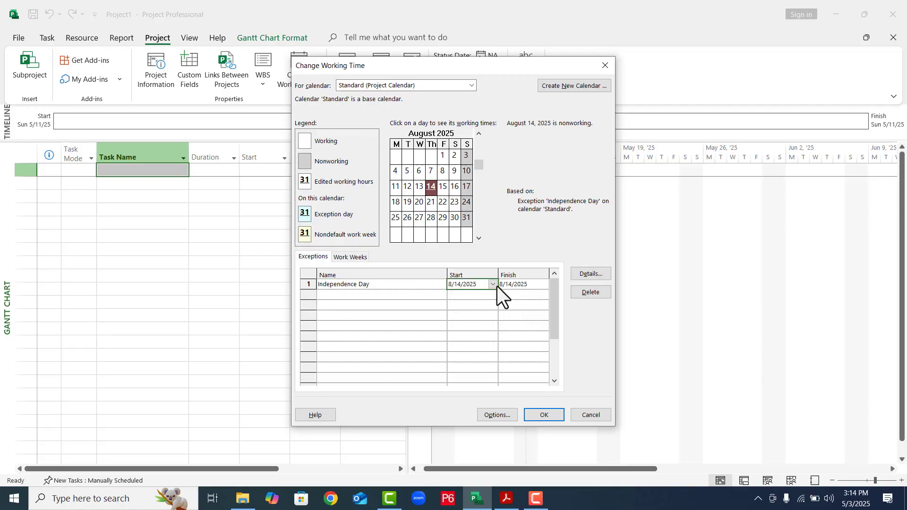
left_click(537, 285)
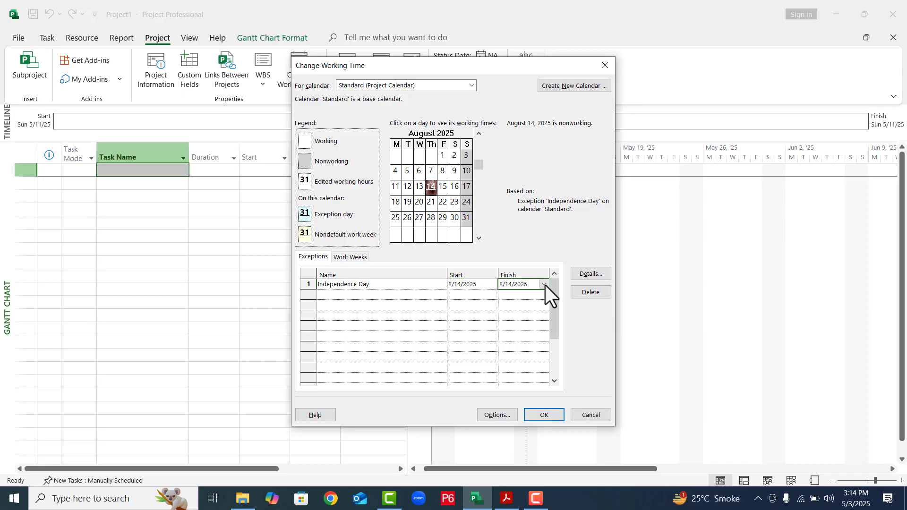
left_click(544, 285)
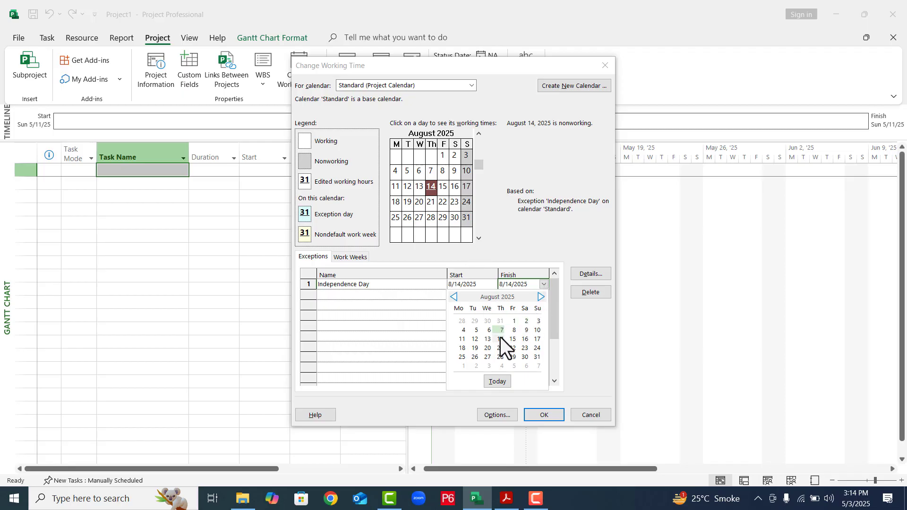
left_click(512, 340)
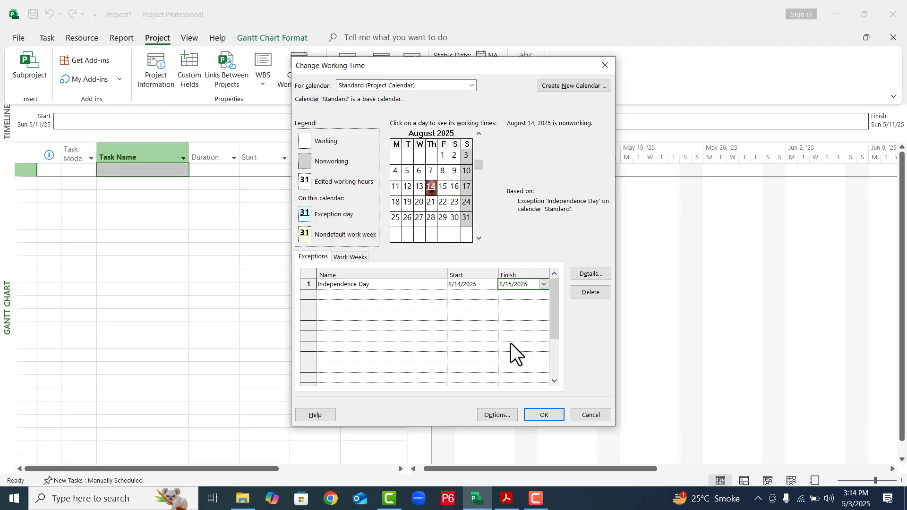
left_click(427, 324)
left_click(439, 191)
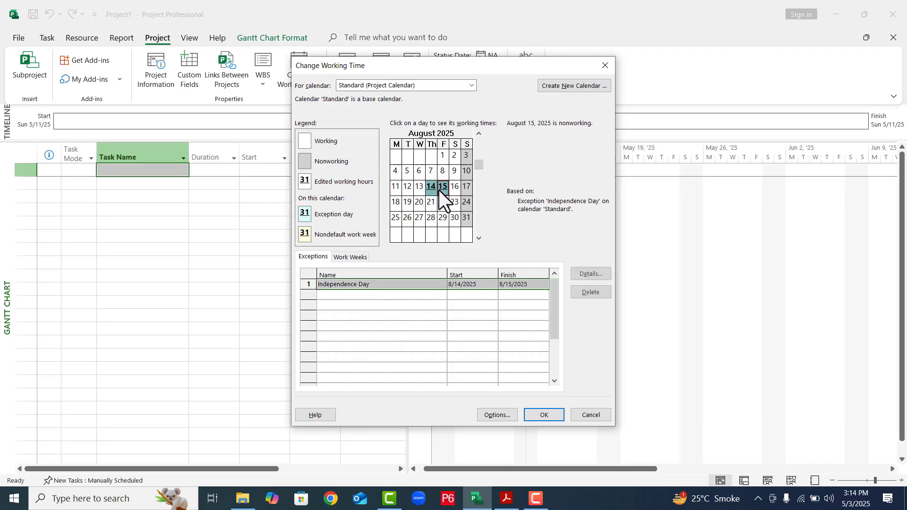
- Set the Independence Day exception's finish date to 8/14/2025 and apply the working time changes
left_click(539, 285)
left_click(544, 284)
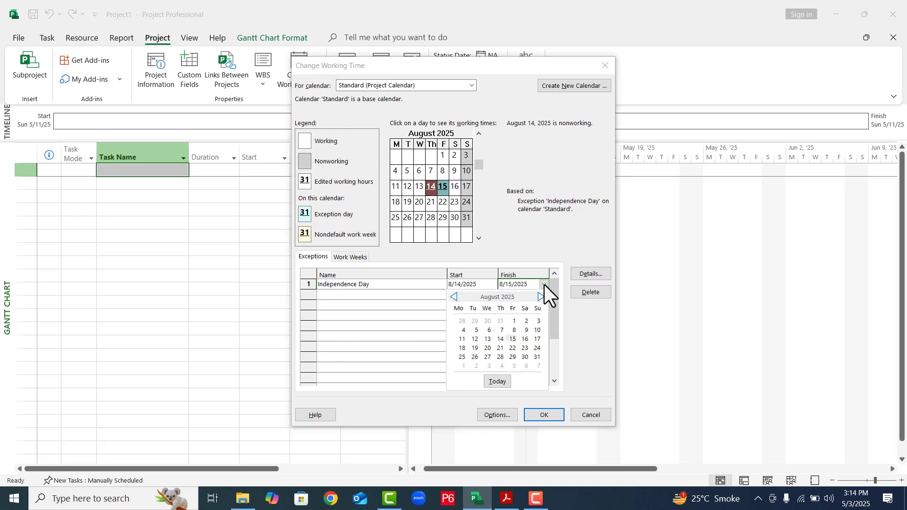
left_click(502, 341)
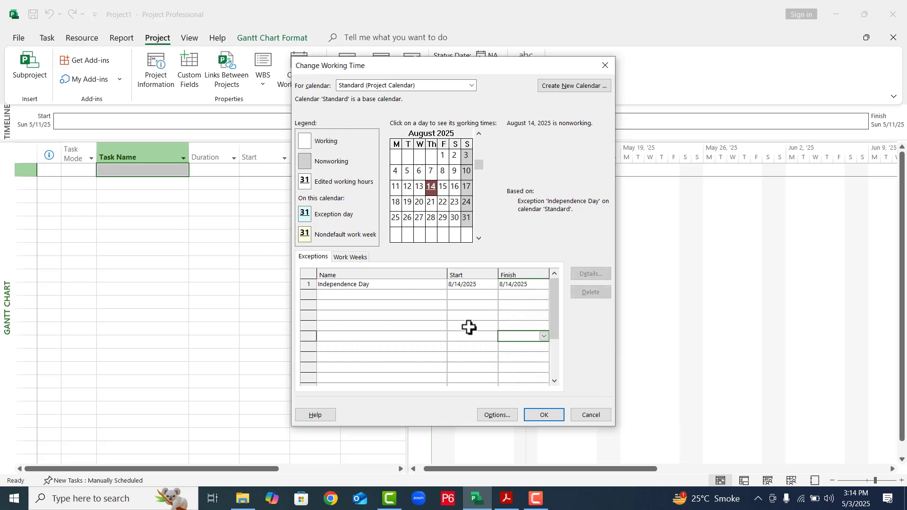
left_click(387, 296)
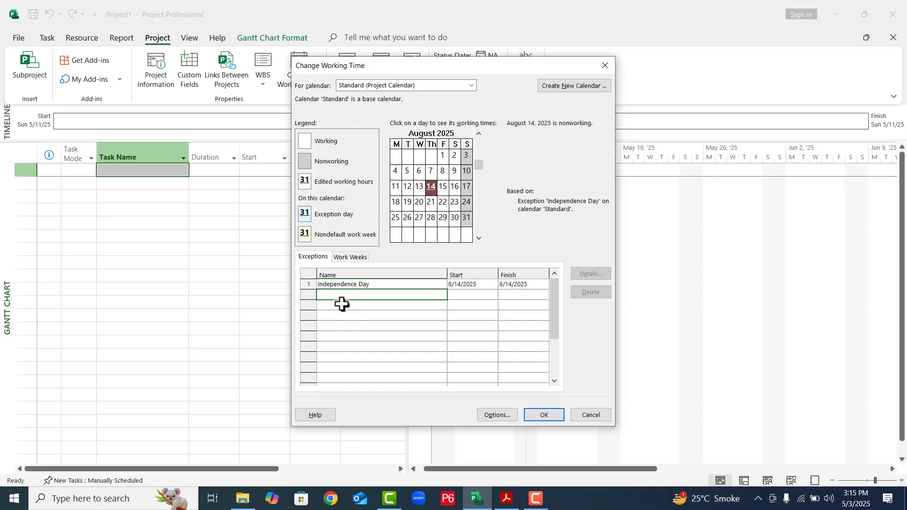
left_click(544, 415)
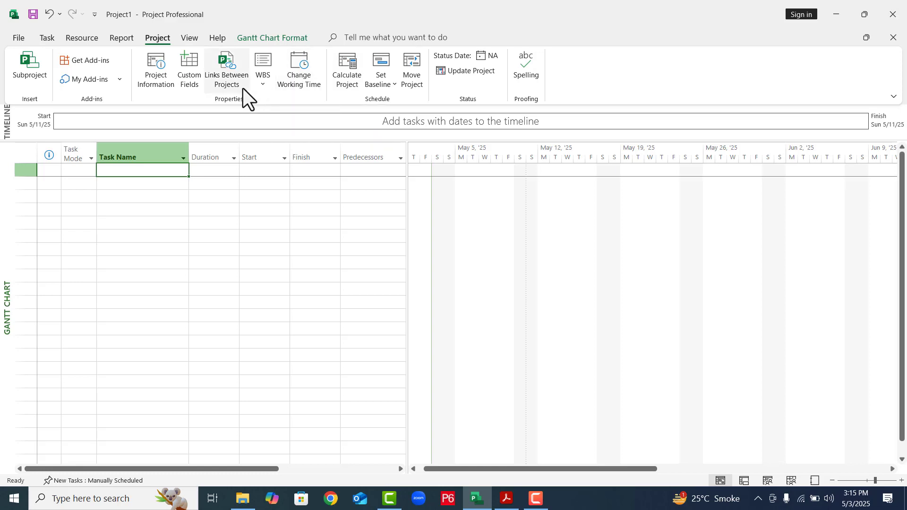
- Change the project's currency to PKR in the display options
left_click(20, 39)
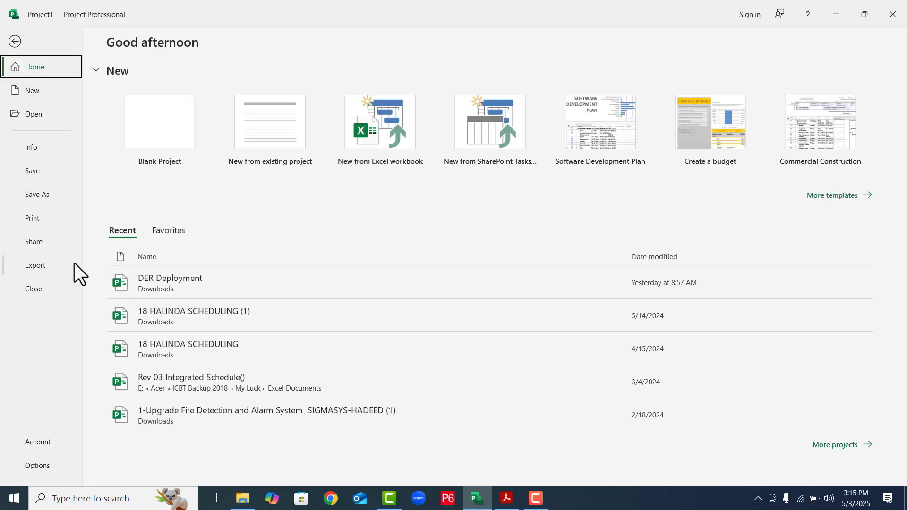
left_click(38, 467)
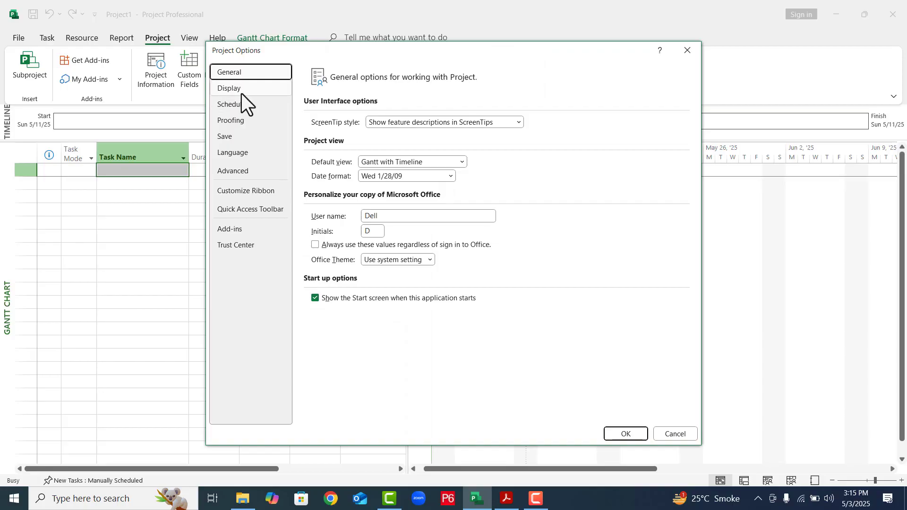
left_click(240, 89)
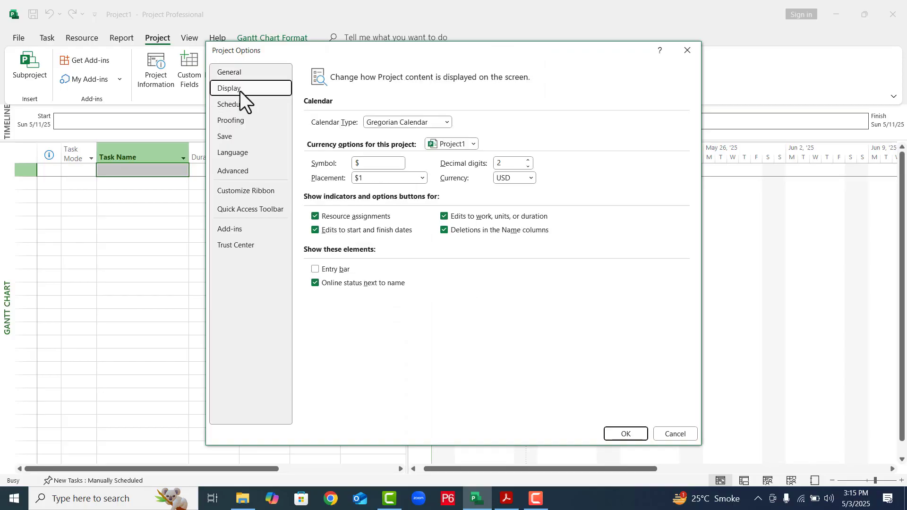
left_click(528, 178)
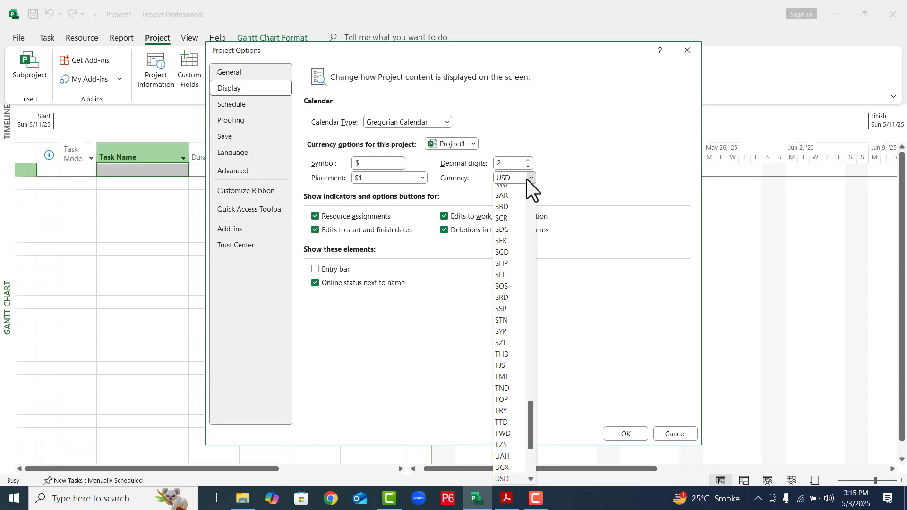
scroll(526, 179, "up", 5)
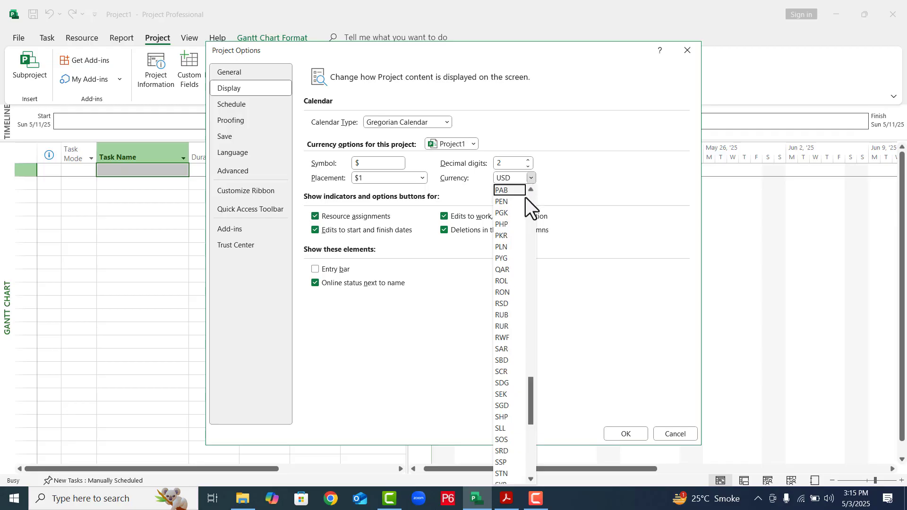
left_click(508, 235)
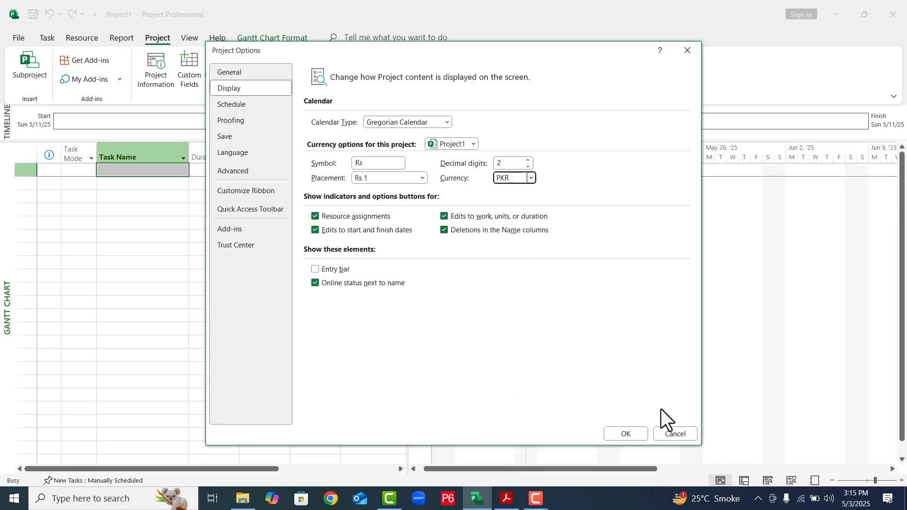
left_click(629, 438)
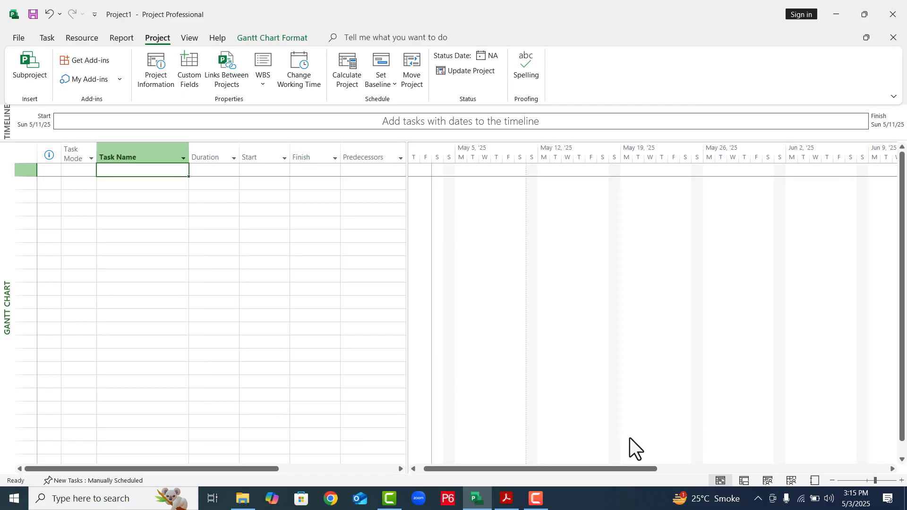
- Save the project to the Desktop under the file name Construction of Building
left_click(19, 37)
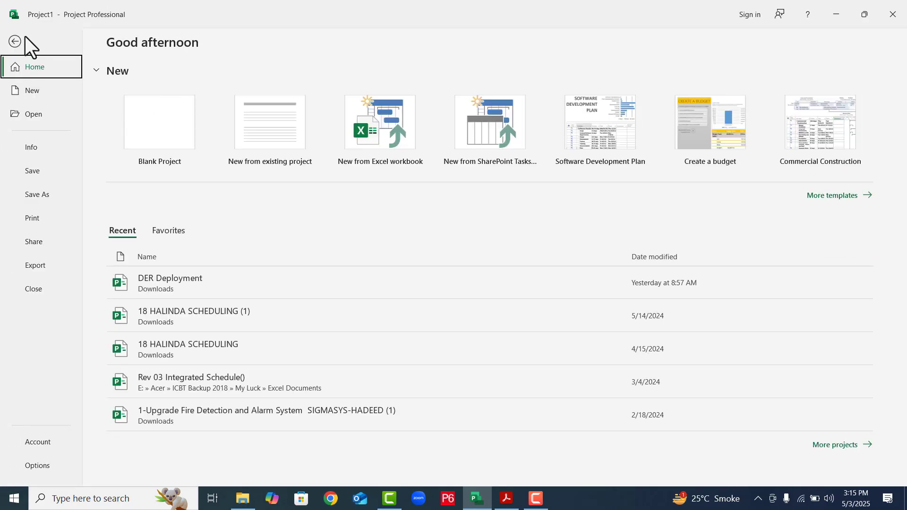
left_click(50, 199)
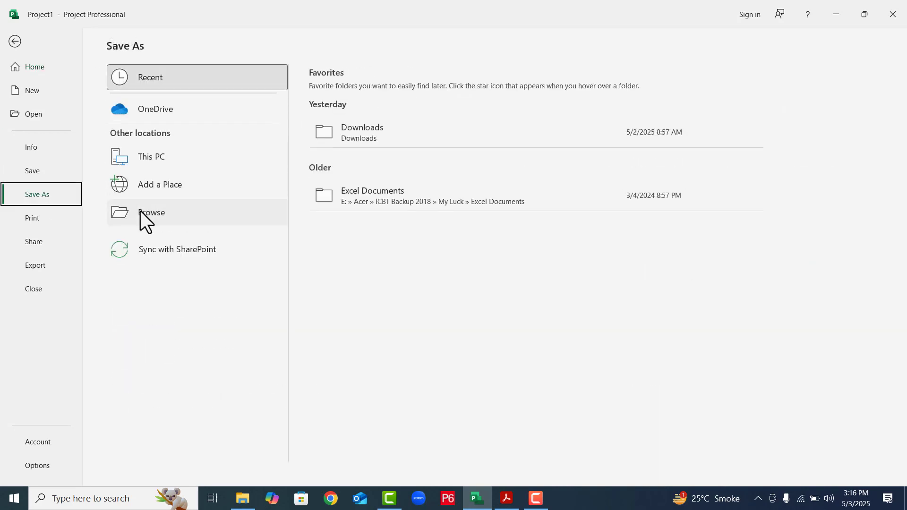
left_click(141, 212)
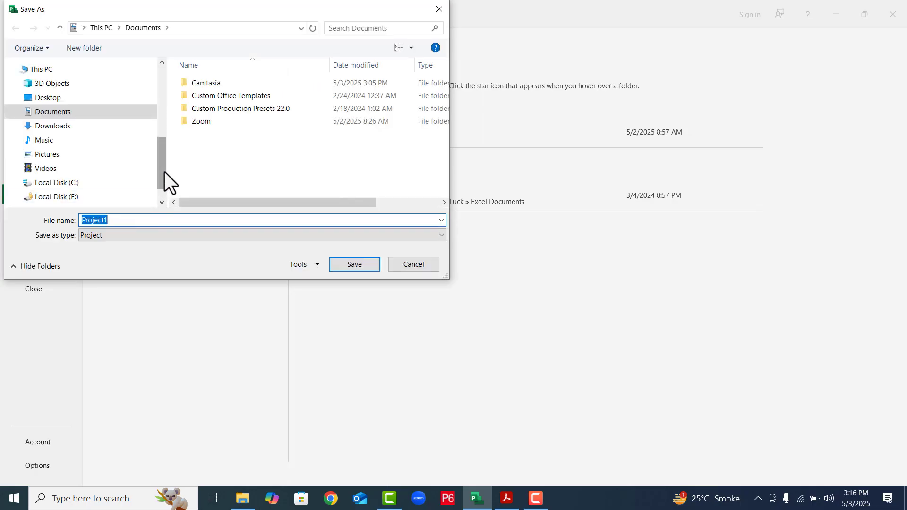
left_click(45, 100)
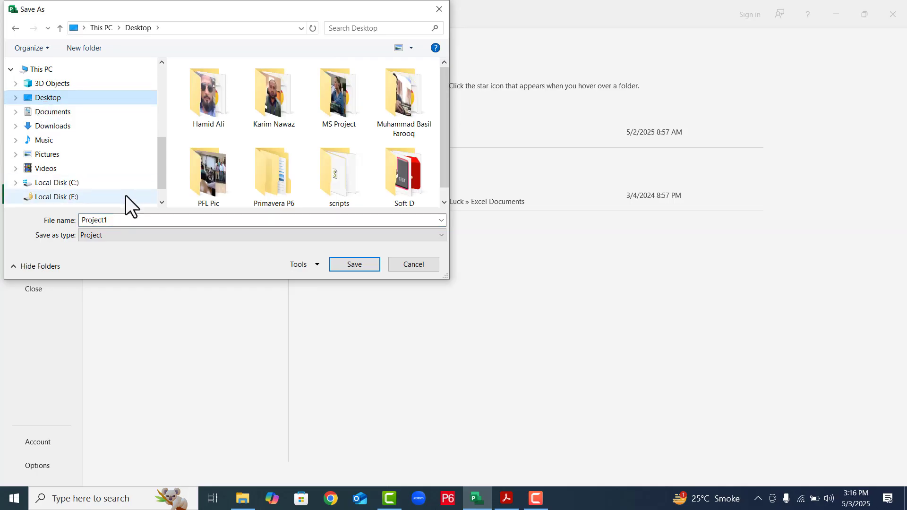
double_click(126, 221)
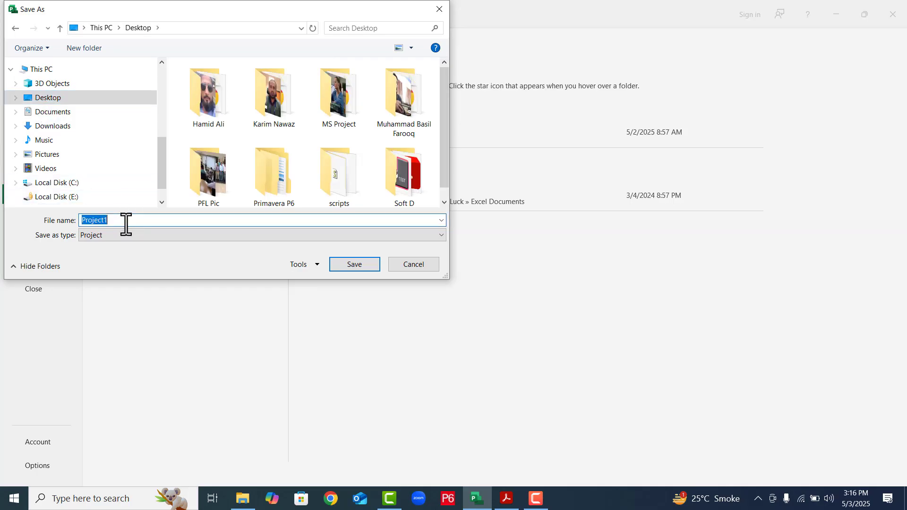
type("Construction of Building")
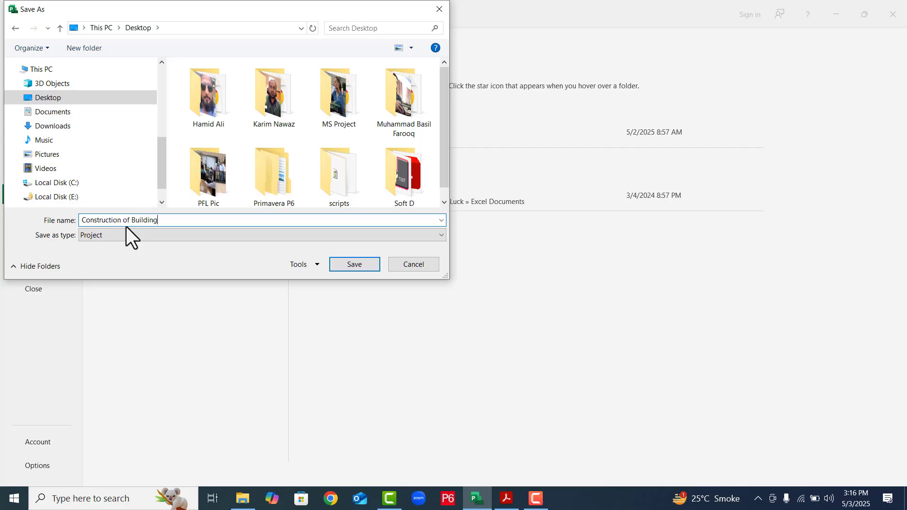
left_click(352, 264)
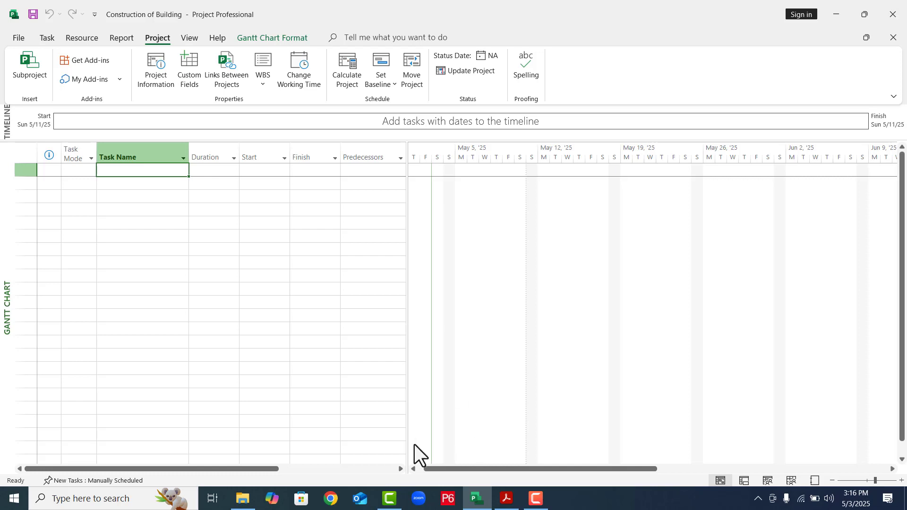
- Switch to Adobe Acrobat and view the activity list in 01 Civil Project Activity.pdf
mouse_move(243, 503)
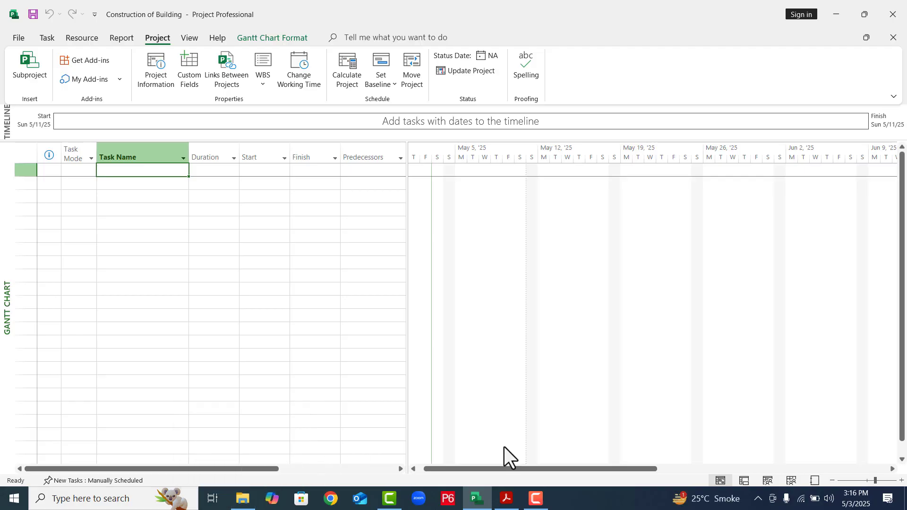
left_click(513, 505)
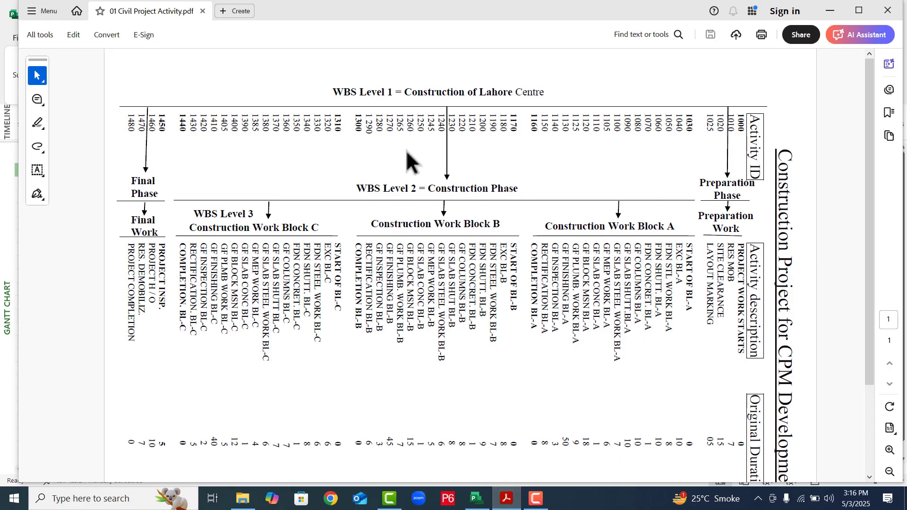
- Rotate the activity list PDF clockwise until the WBS level headings read horizontally, and examine the level 2 phases
right_click(507, 166)
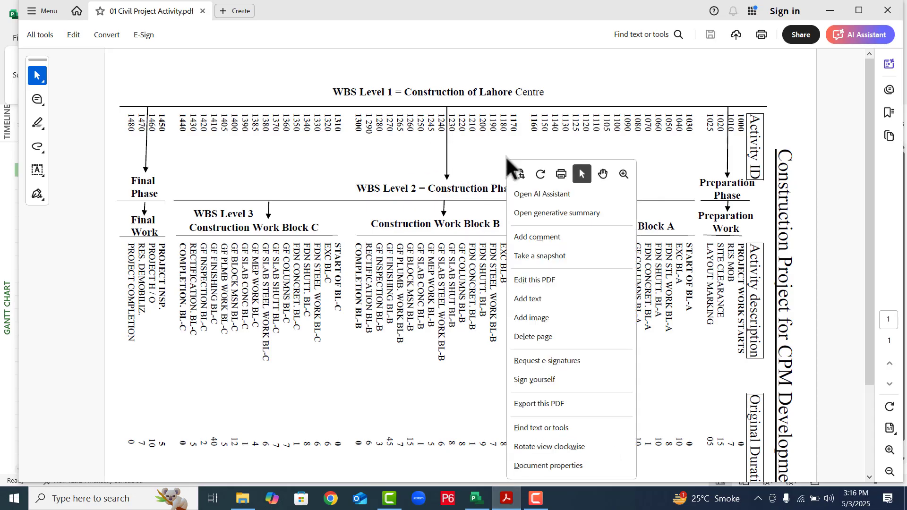
left_click(524, 444)
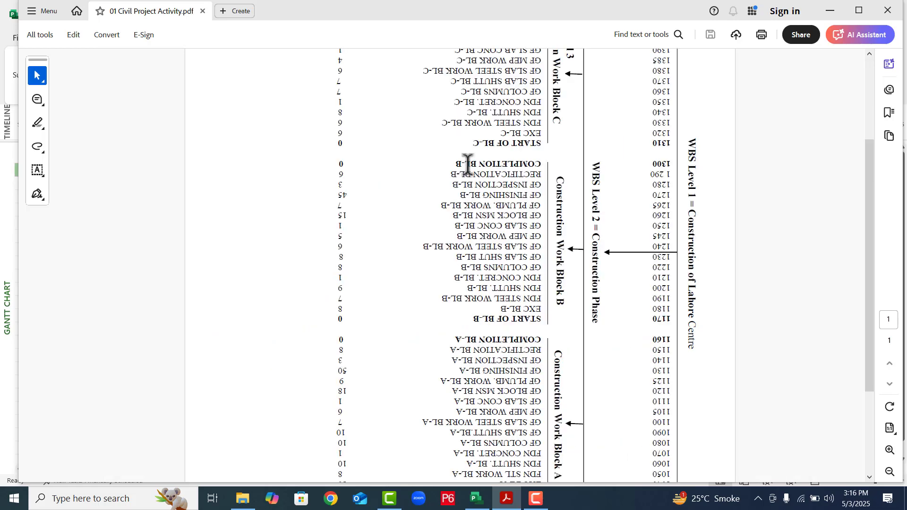
right_click(467, 164)
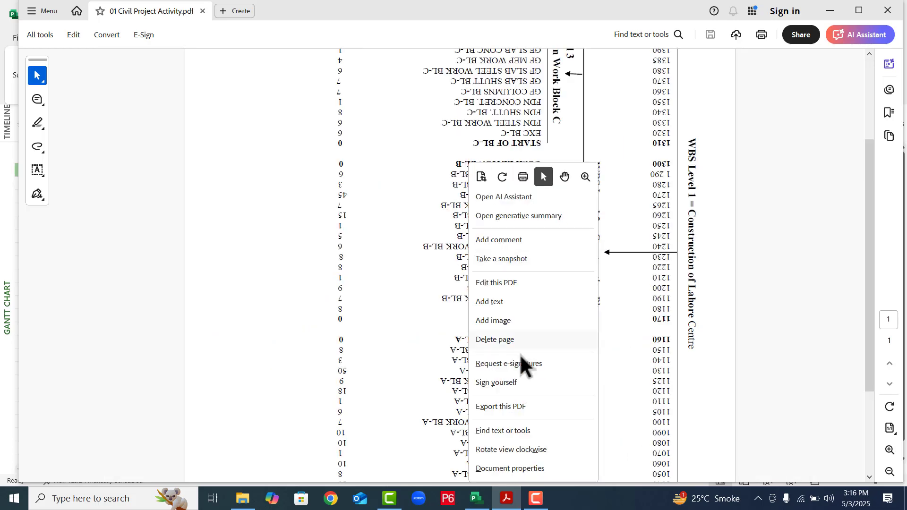
left_click(498, 444)
right_click(359, 141)
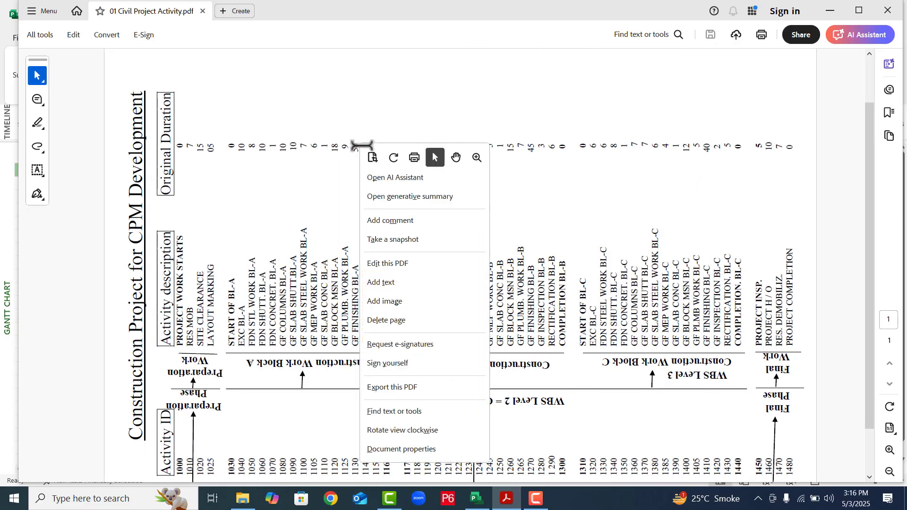
left_click(403, 427)
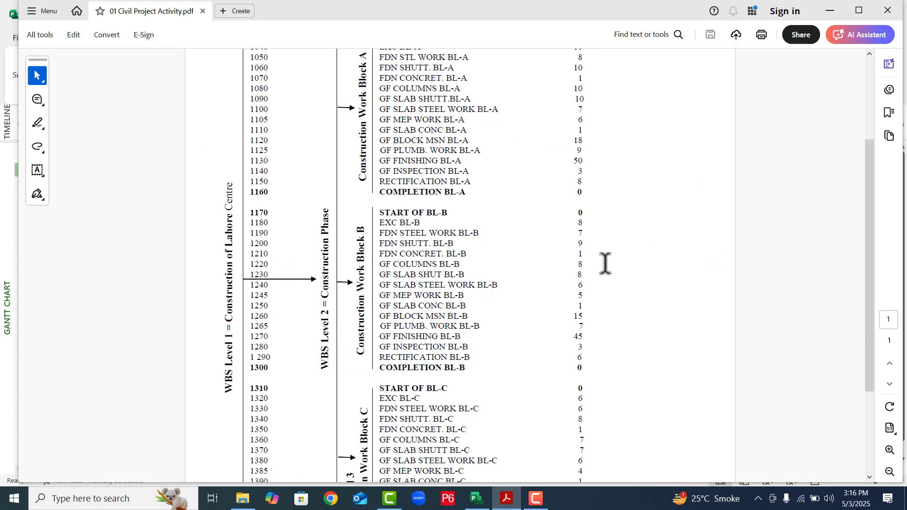
right_click(527, 164)
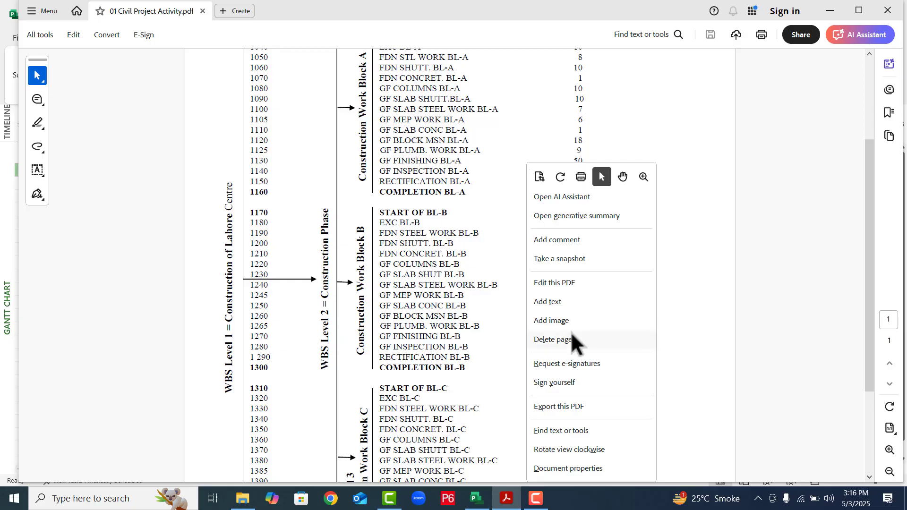
left_click(551, 449)
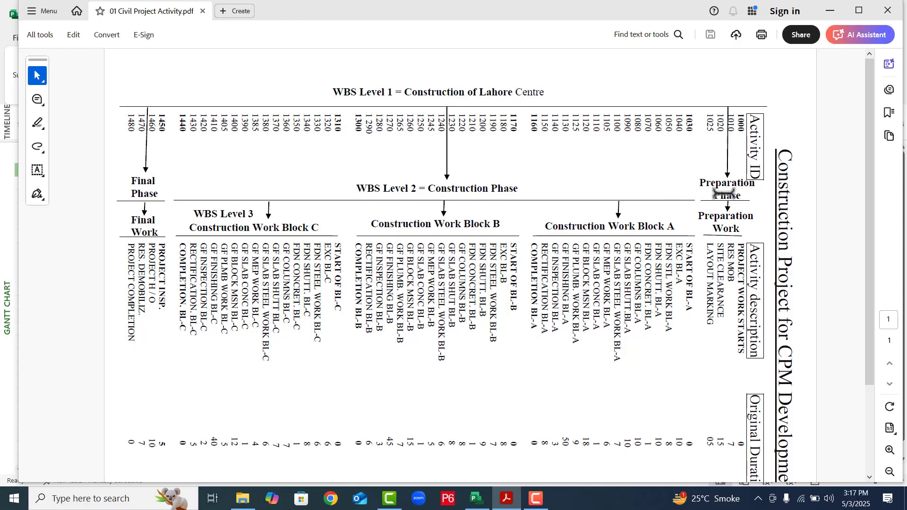
left_click_drag(724, 193, 164, 196)
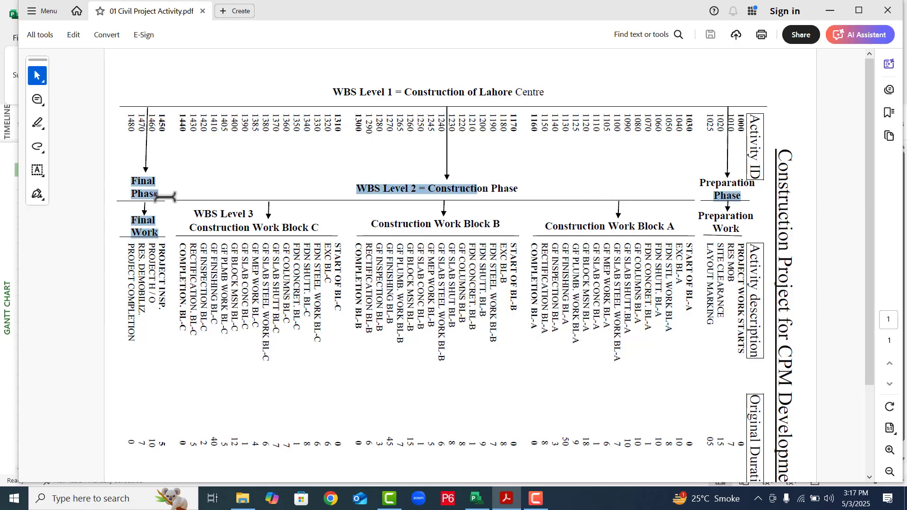
left_click(165, 196)
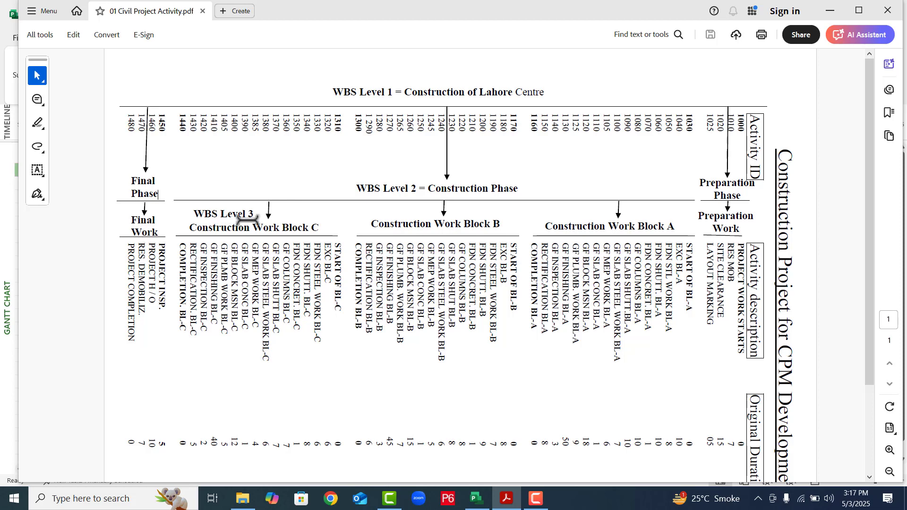
- Rotate the PDF view clockwise until the activity descriptions stand upright, and view the beginning of the list
right_click(325, 174)
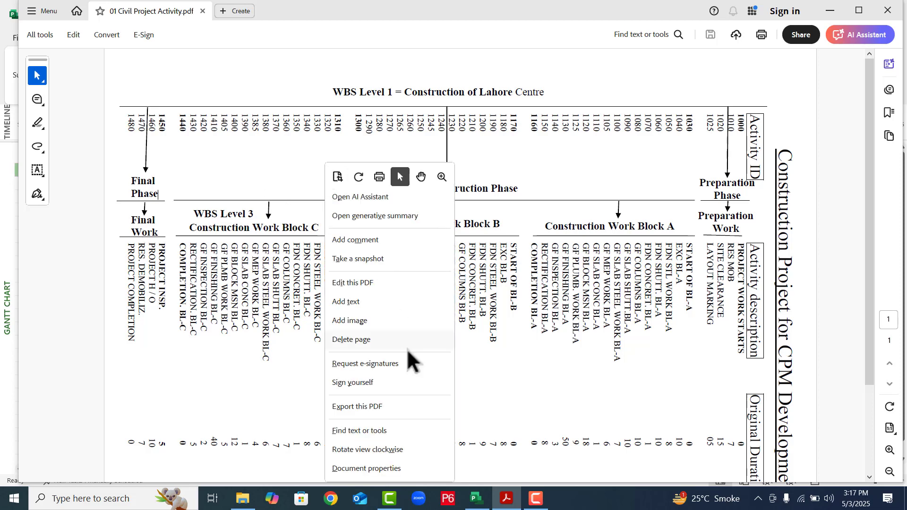
left_click(357, 446)
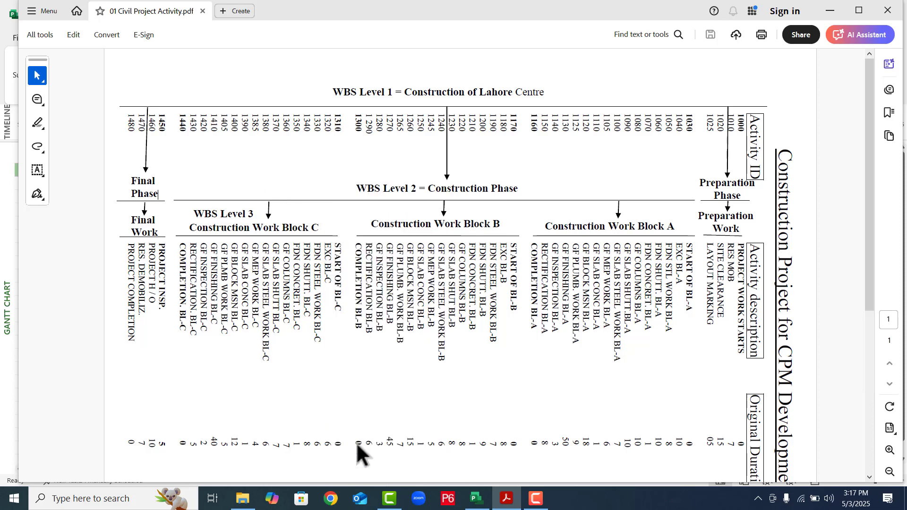
right_click(396, 127)
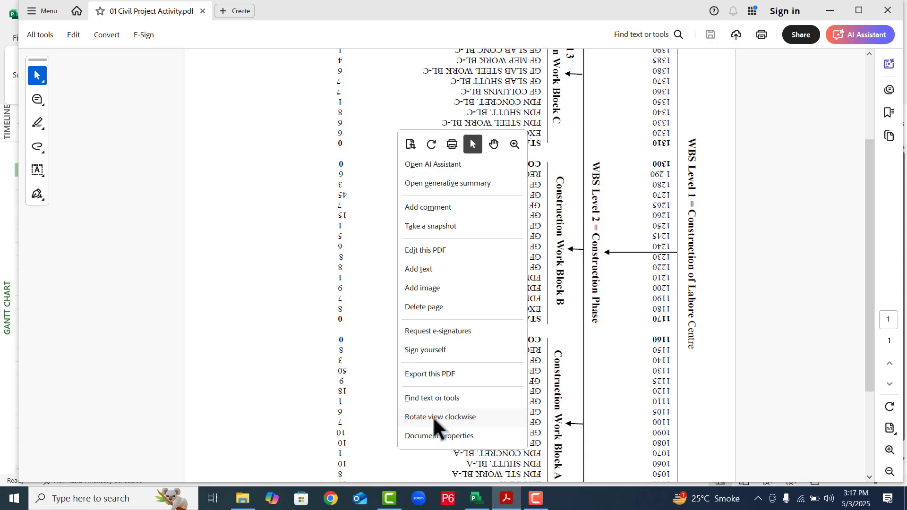
left_click(432, 416)
right_click(501, 182)
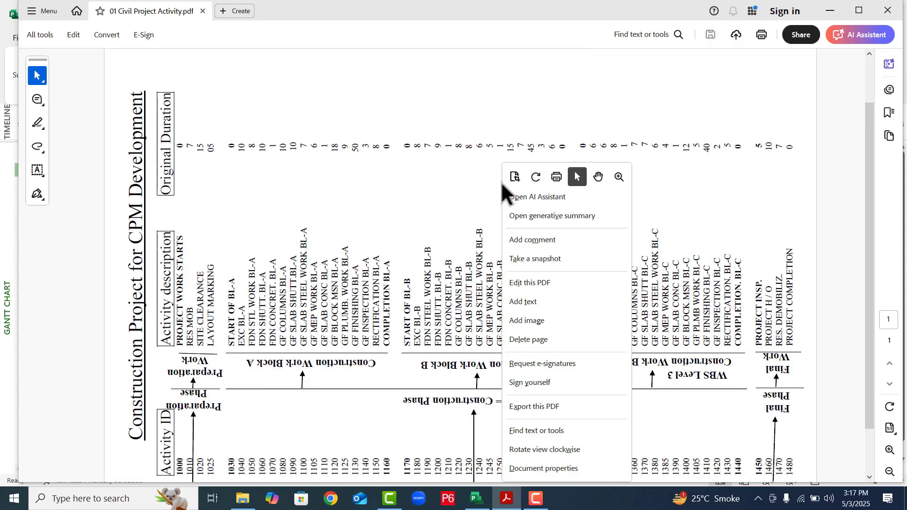
left_click(531, 446)
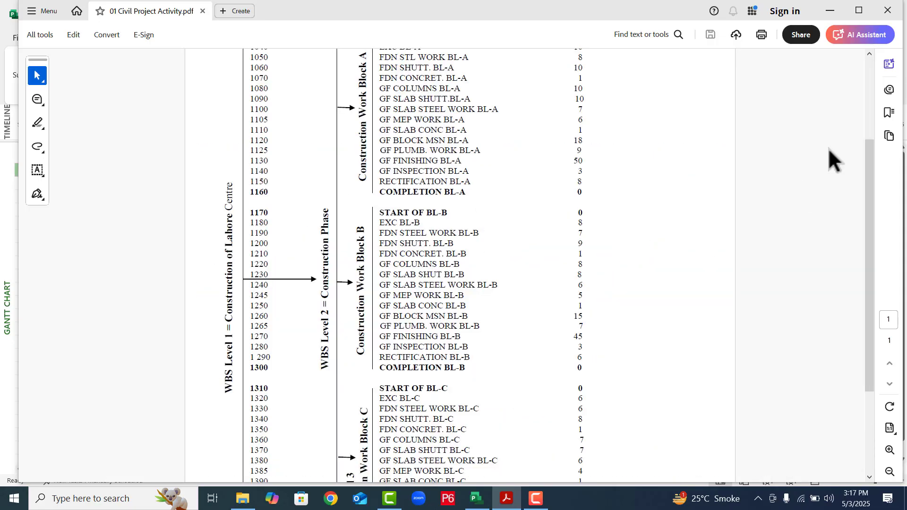
scroll(872, 76, "up", 3)
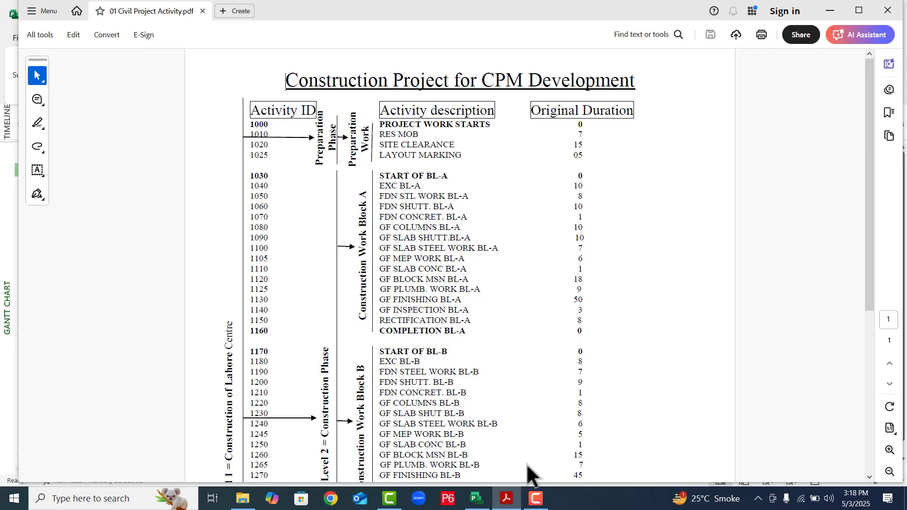
- Switch to Microsoft Project and show the project summary task in the Gantt chart table
left_click(476, 498)
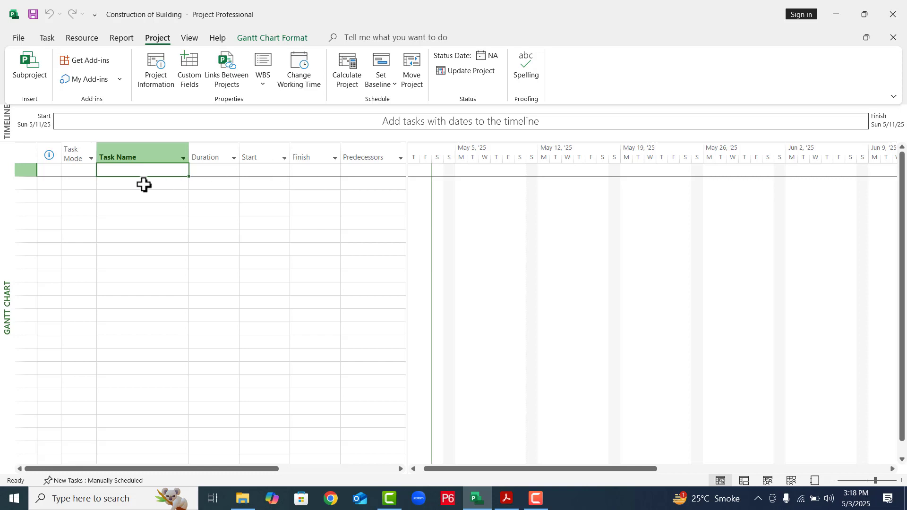
left_click(274, 38)
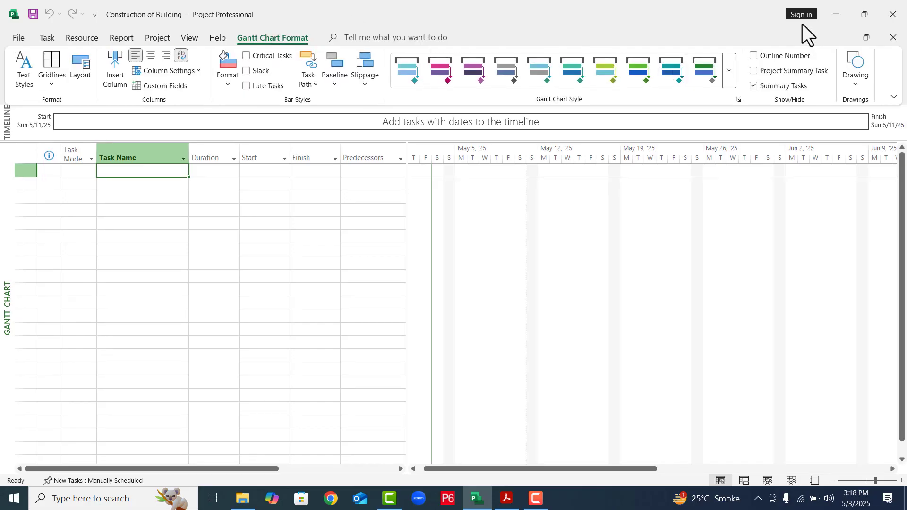
left_click(760, 74)
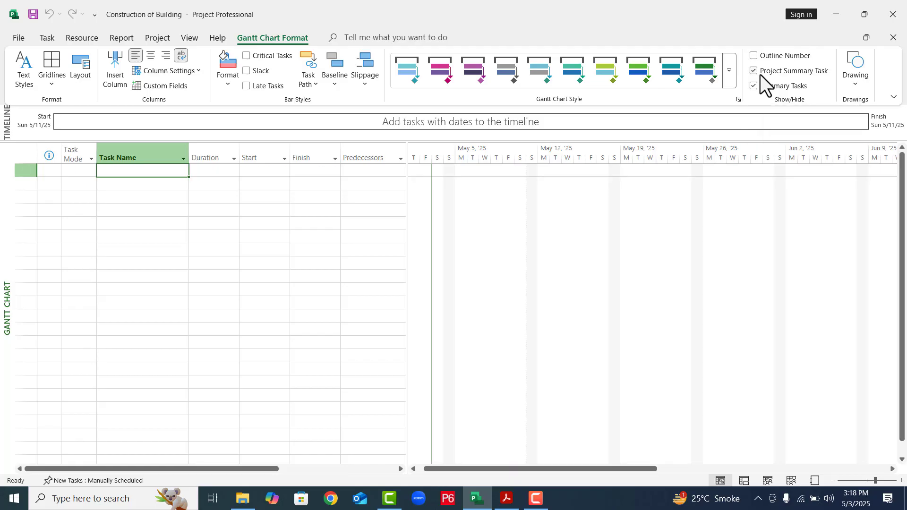
left_click(394, 215)
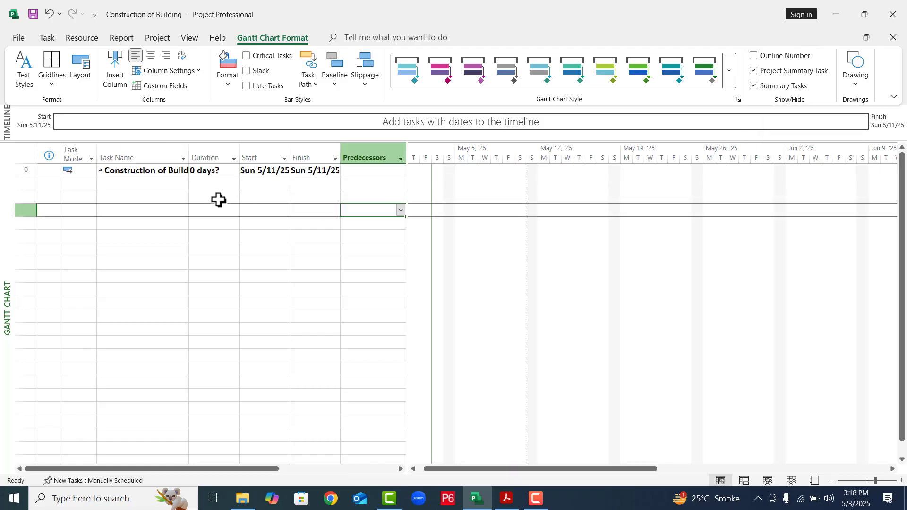
- Add the tasks "Preparation Phase" and "Prepraration Work" directly below the project summary task
left_click(181, 187)
type("Prepar")
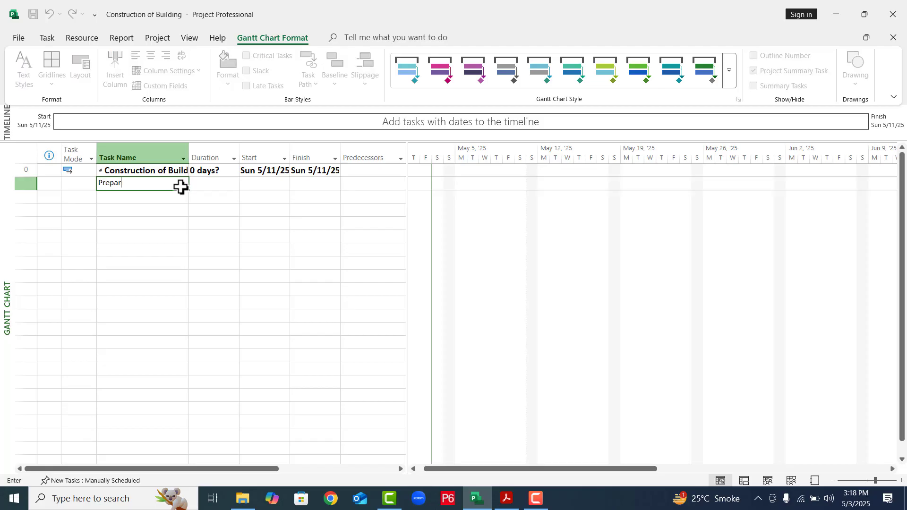
type("ation Phase")
key("Return")
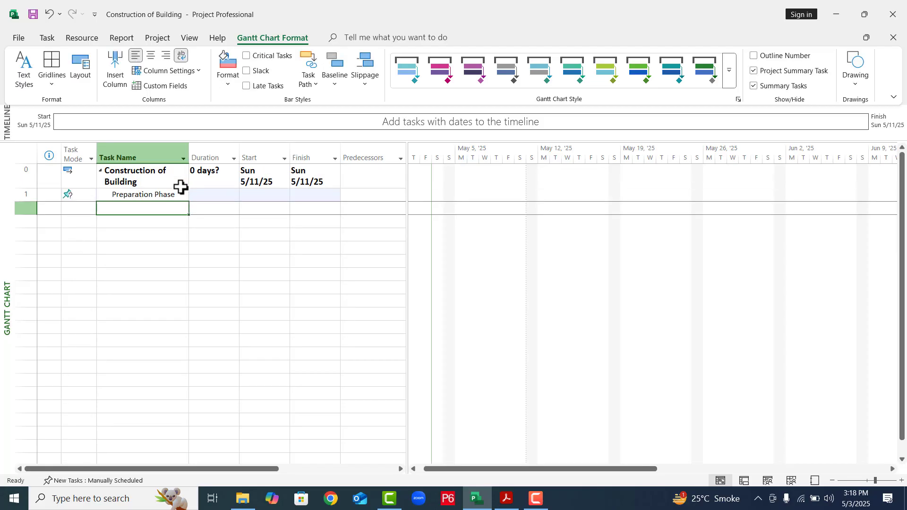
type("Preprara")
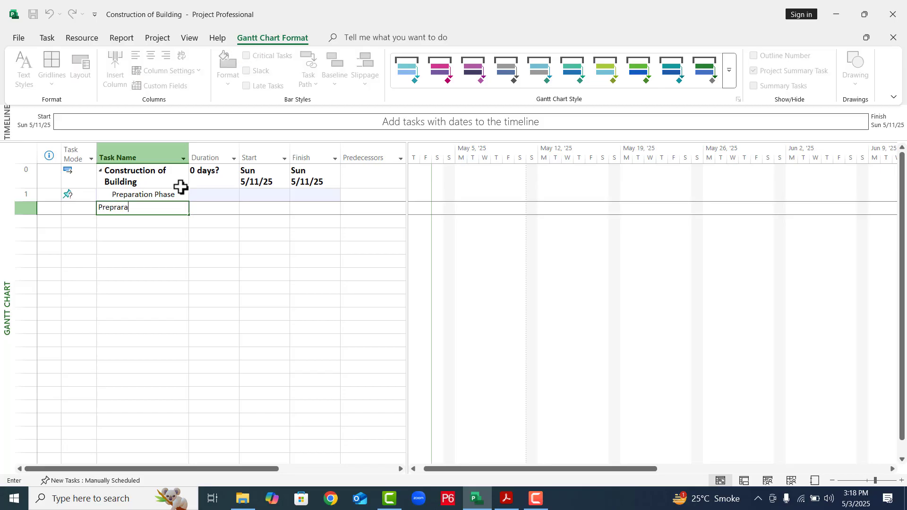
type("tion Work")
key("Return")
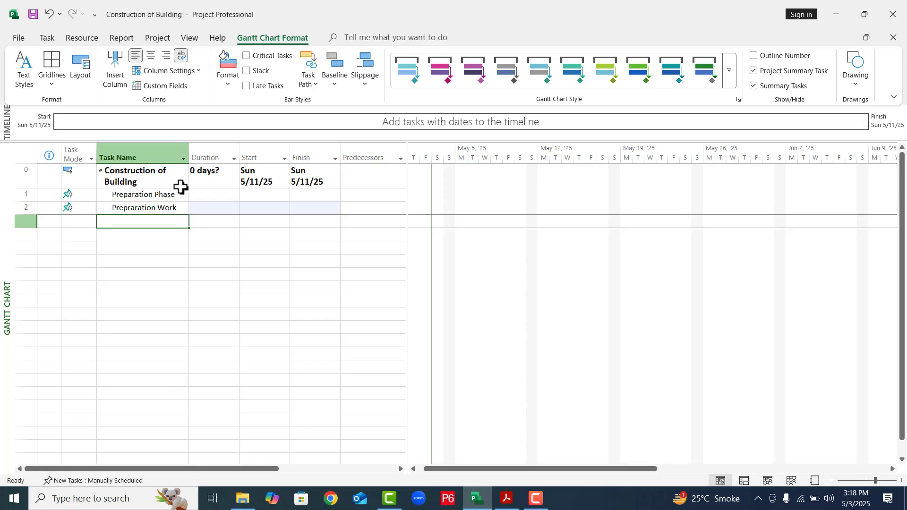
- Add the task "Project Work Starts" as the third task in the list
type("Construction")
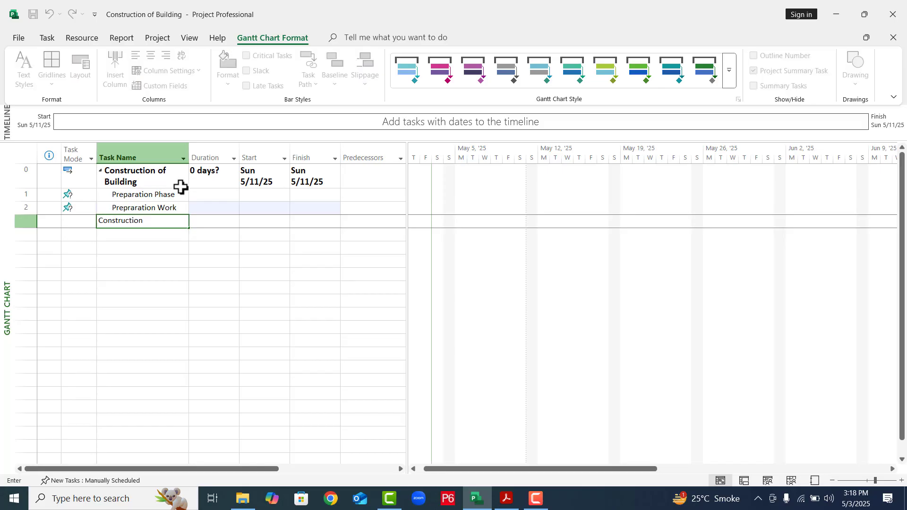
key("BackSpace")
key("BackSpace")
key("BackSpace")
key("BackSpace")
key("BackSpace")
key("BackSpace")
key("BackSpace")
key("BackSpace")
key("BackSpace")
key("BackSpace")
key("BackSpace")
key("BackSpace")
type("c")
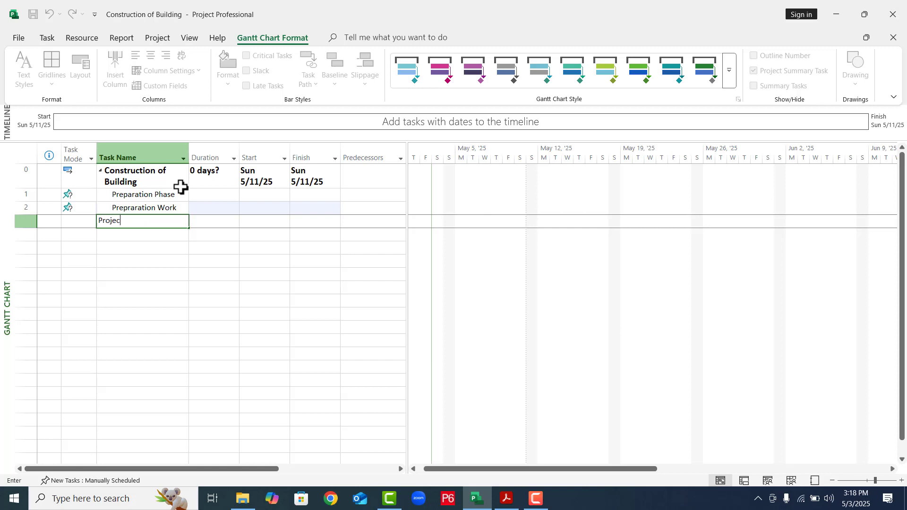
type("t Work Starts")
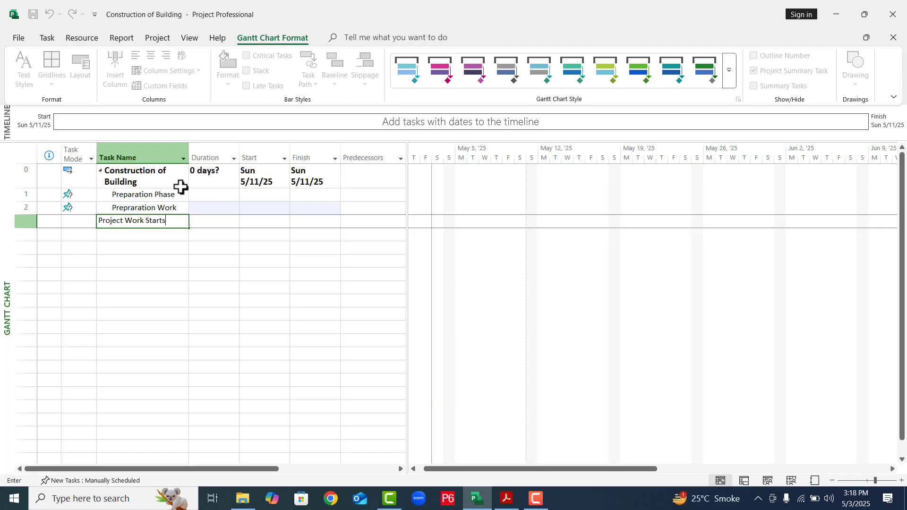
key("Return")
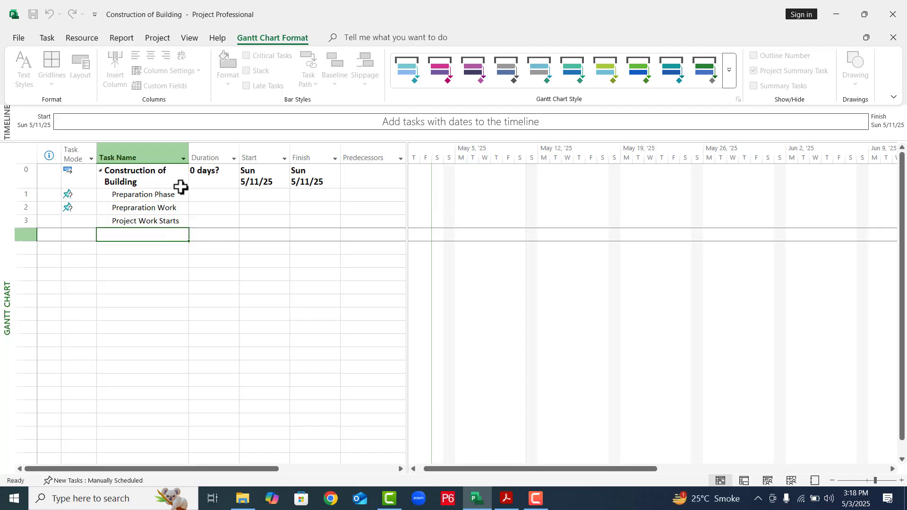
- Add the task "Resource Mobilization" below Project Work Starts
type("Resoruce")
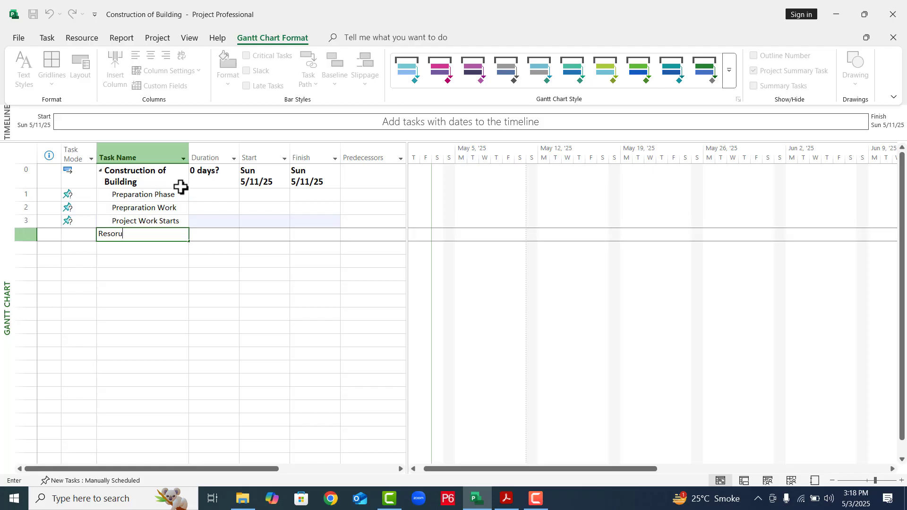
key("BackSpace")
key("BackSpace")
key("BackSpace")
key("BackSpace")
type("urce Mobilization")
key("Return")
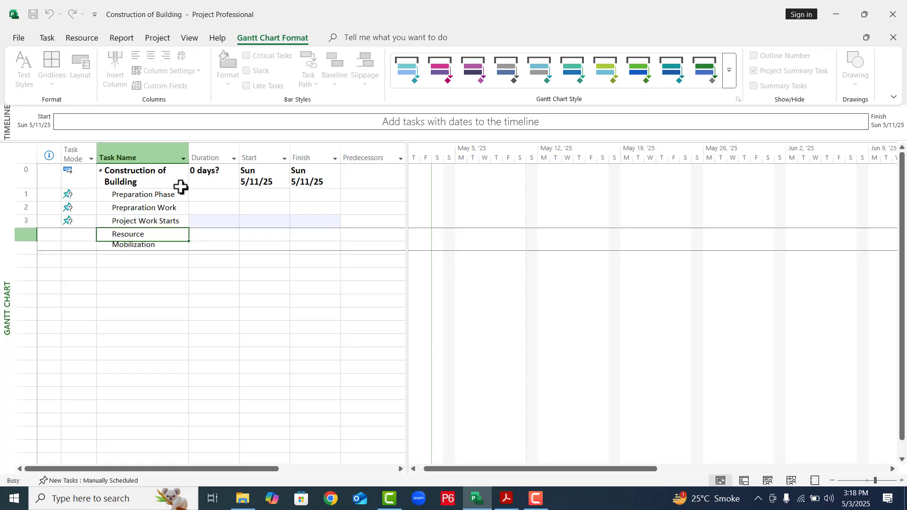
- Add the tasks "Site Clearance" and "Layout Marking" below Resource Mobilization
type("Site Clearan")
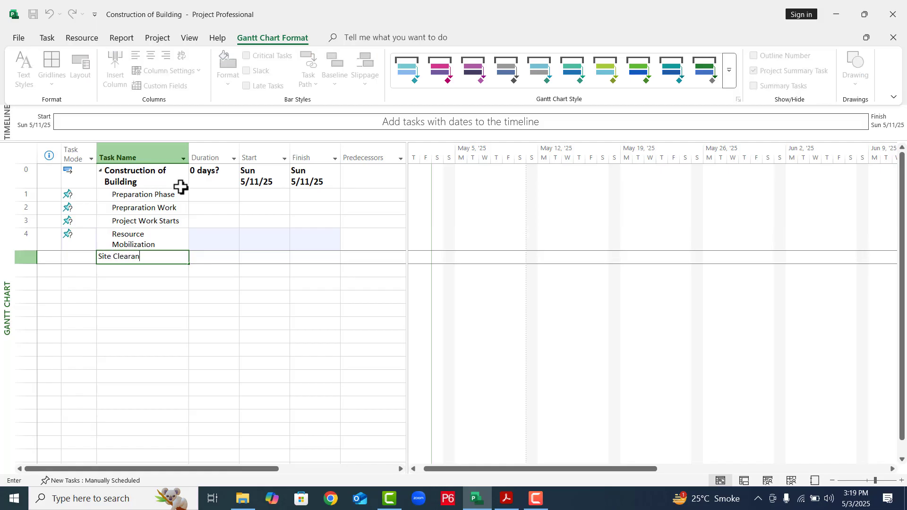
type("ce")
key("Return")
type("Layout ")
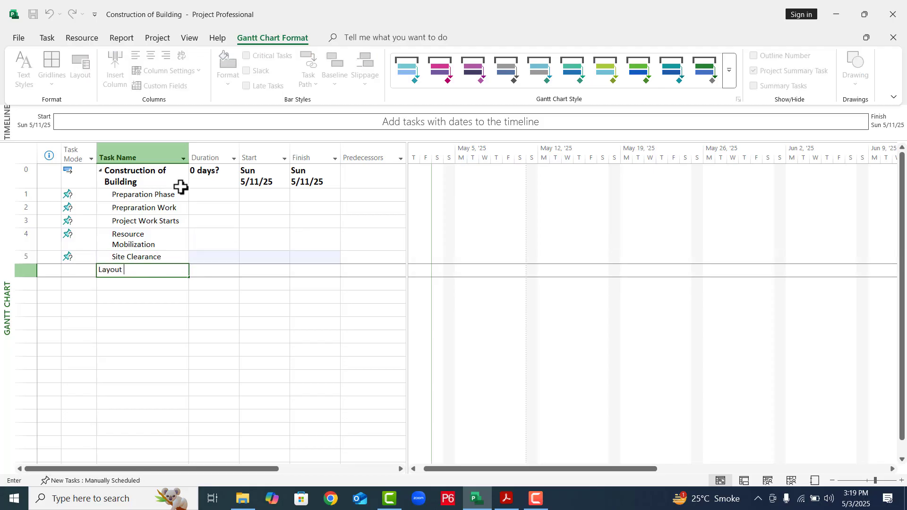
type("Marking")
key("Return")
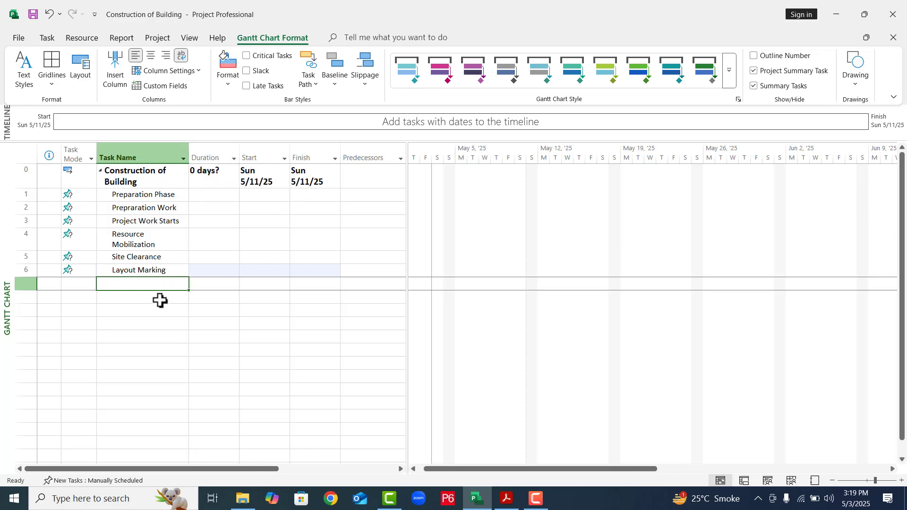
- Add the task "Construction Phase" below Layout Marking
type("Constru")
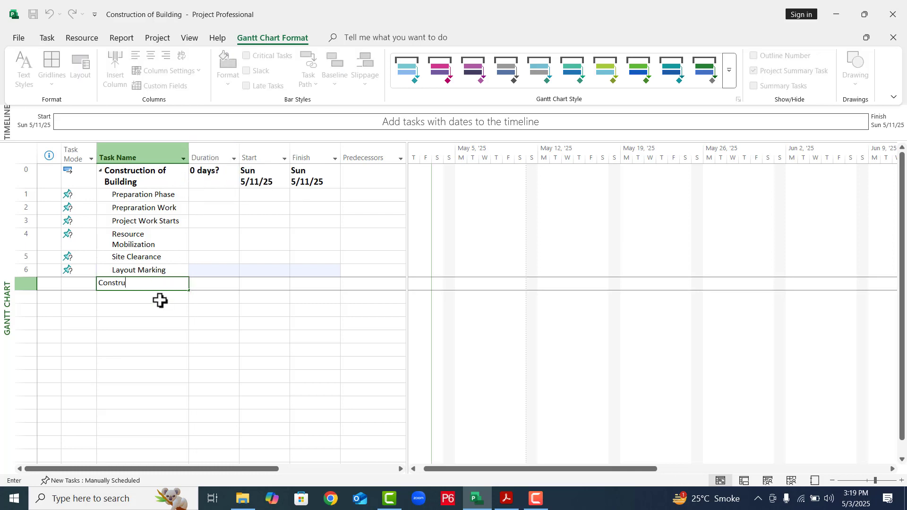
type("ctin")
key("BackSpace")
key("BackSpace")
type("on Phase\\")
key("BackSpace")
key("Return")
- Enter "Construction Work Block A" as the task name below Construction Phase
type("Construction W")
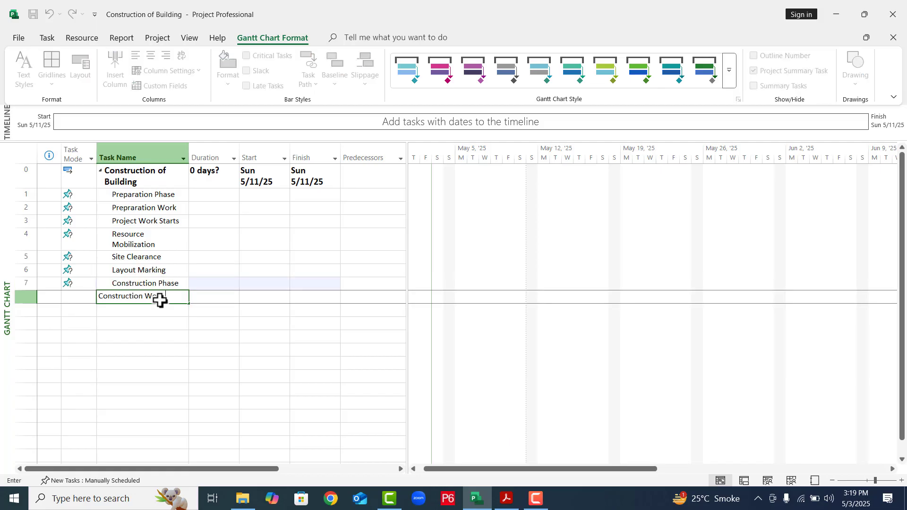
type("ork Block")
key("BackSpace")
key("BackSpace")
key("BackSpace")
type("Block A")
- Finish the Construction Work Block A entry and widen the Task Name column so each task name fits on one line
left_click(189, 150)
left_click_drag(191, 153, 227, 184)
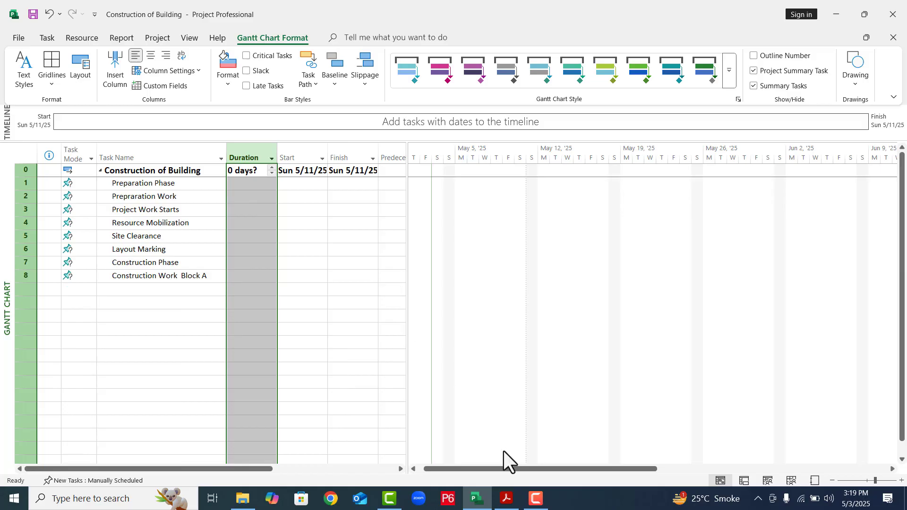
- Switch to the 01 Civil Project Activity PDF and check the activities listed for Construction Work Block A
left_click(536, 498)
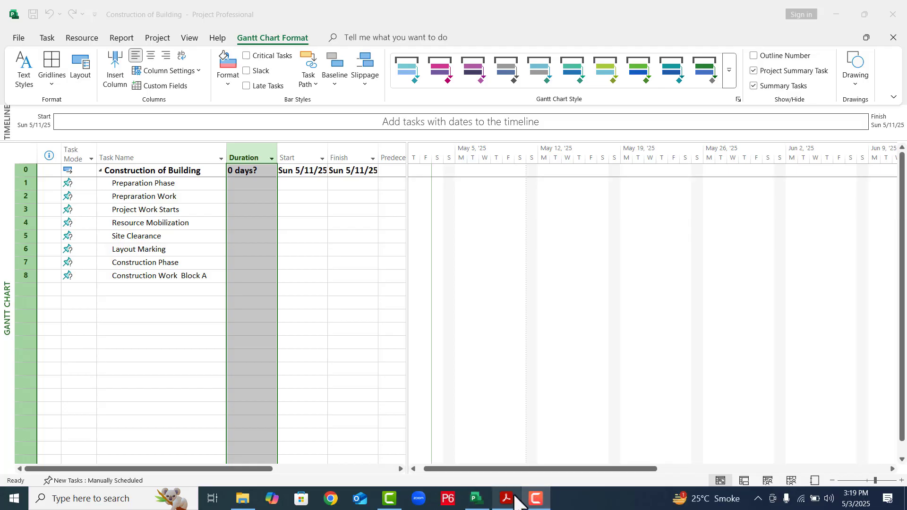
left_click(514, 497)
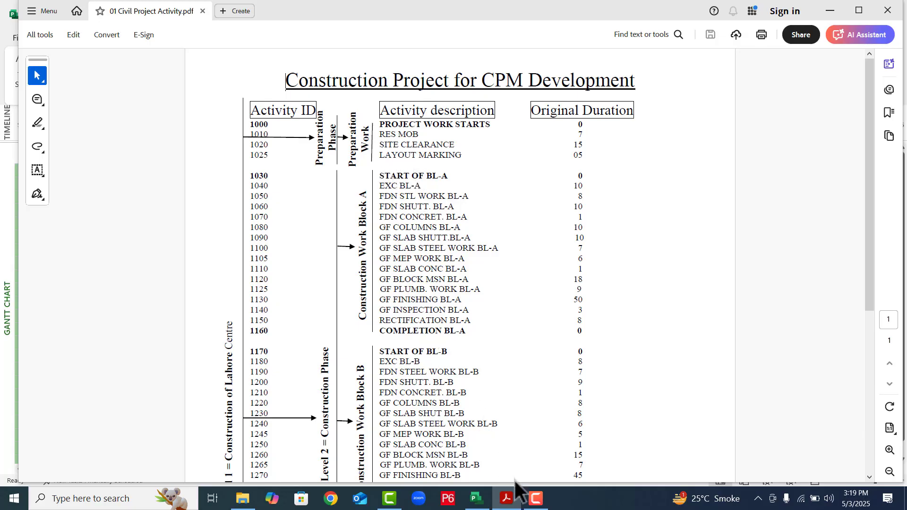
mouse_move(530, 495)
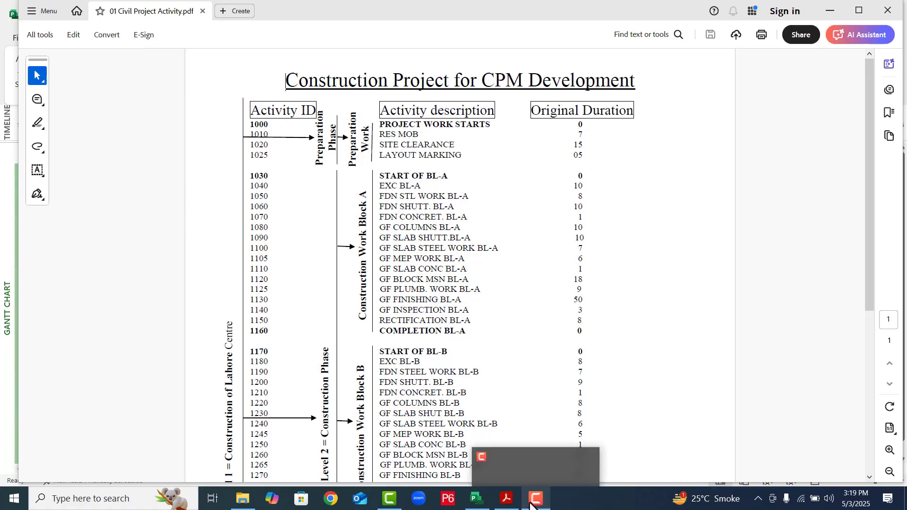
mouse_move(503, 498)
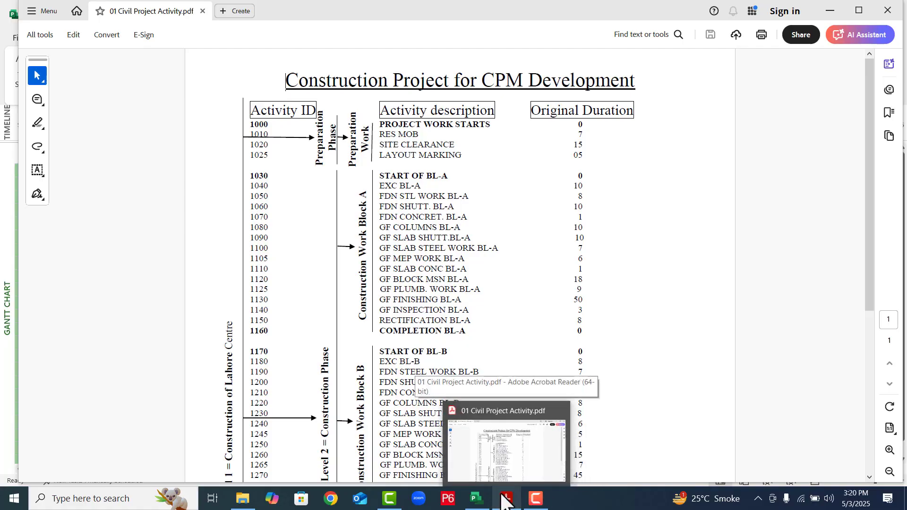
- Return to the Construction of Building schedule in Project and add the task "Start of Block A" below Construction Work Block A
left_click(476, 498)
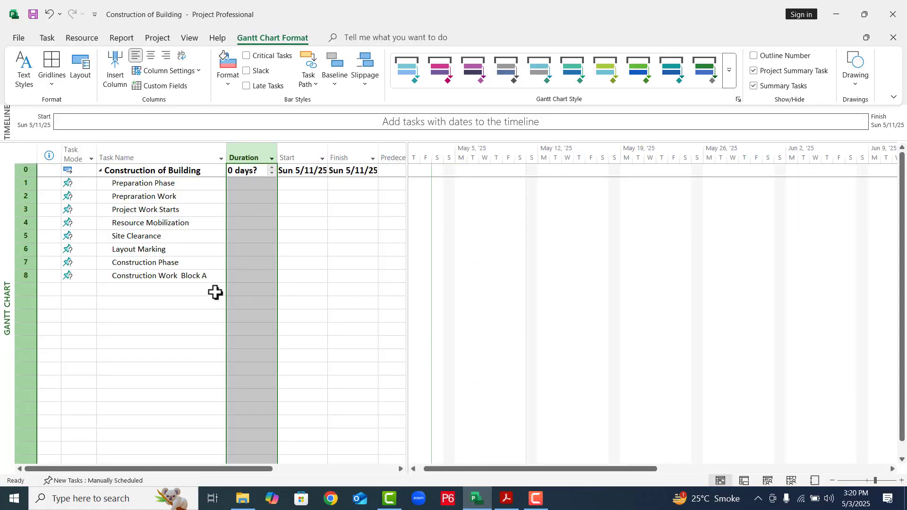
left_click(184, 290)
type("St")
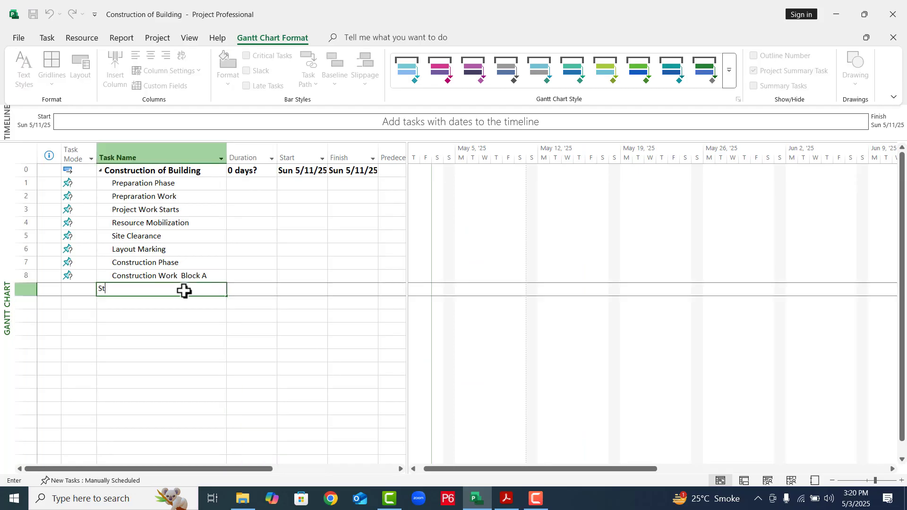
type("art of Block A")
key("Return")
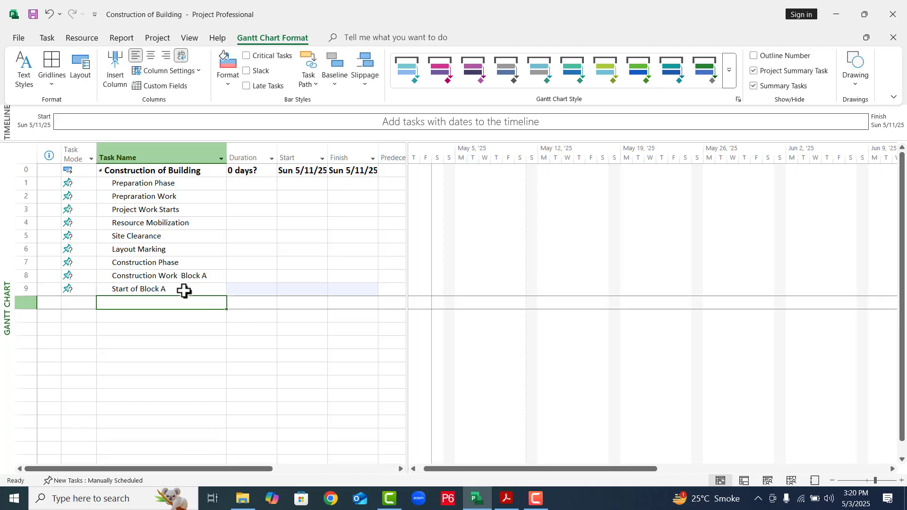
- Add the task "Excavation Block A" below Start of Block A
type("E")
key("alt")
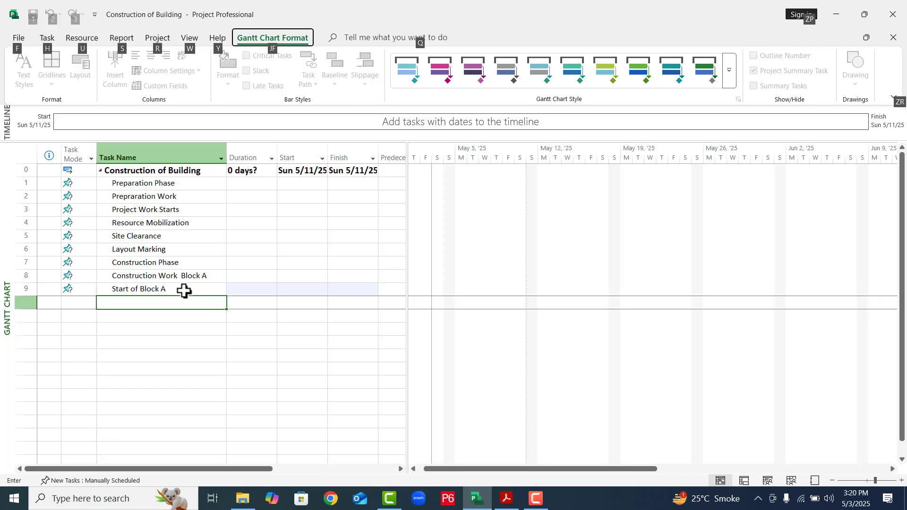
key("e")
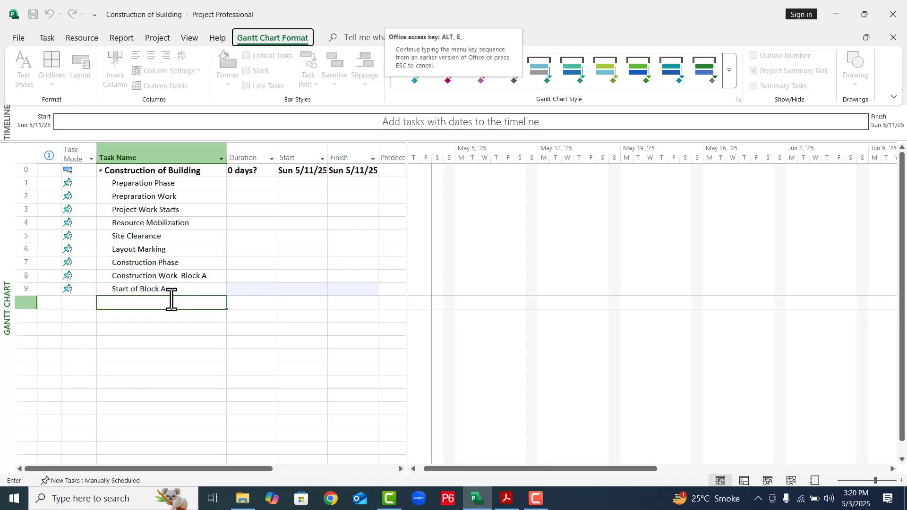
left_click(134, 293)
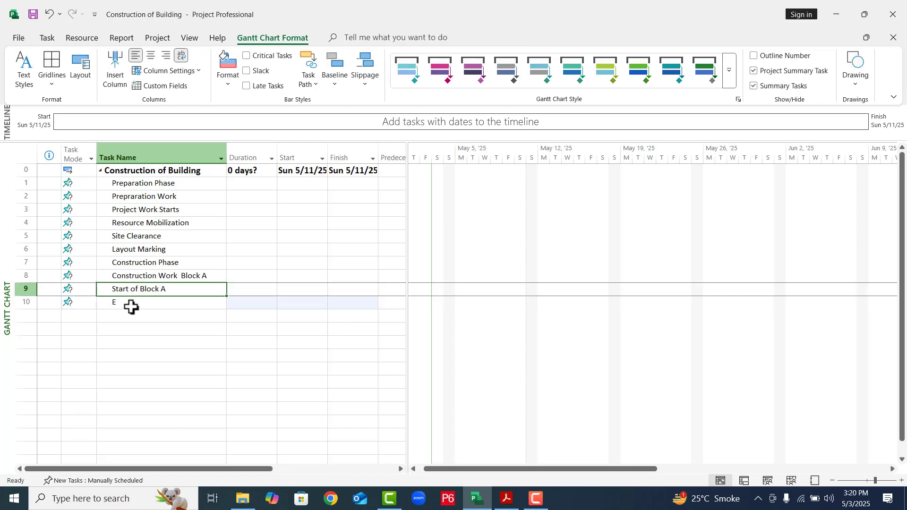
left_click(130, 307)
type("Exc")
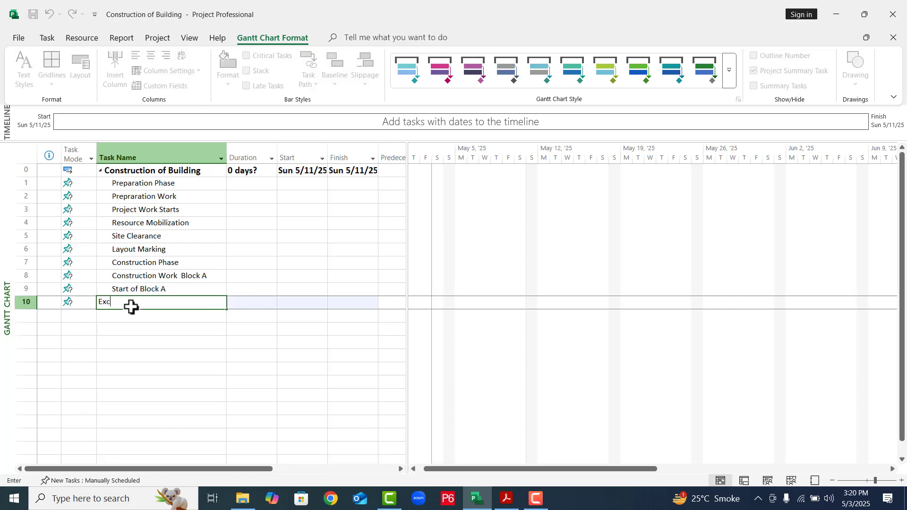
type("avation Block A")
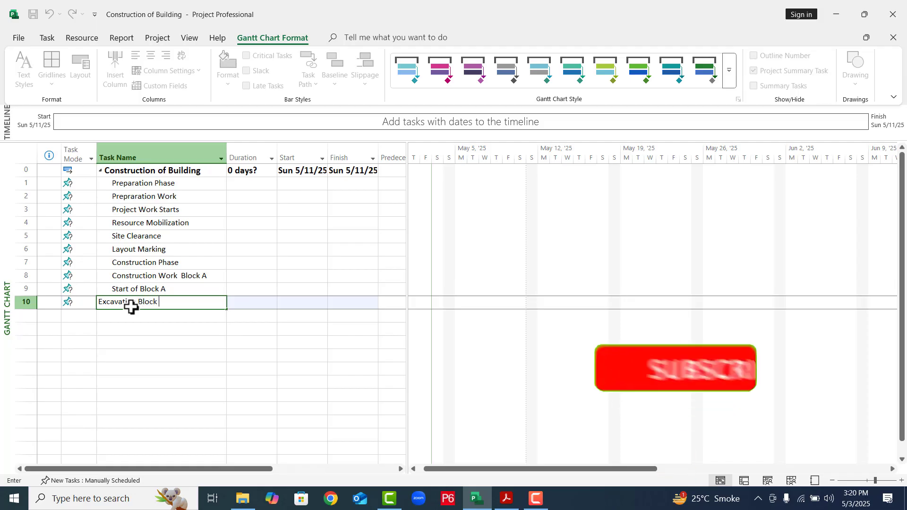
left_click(252, 330)
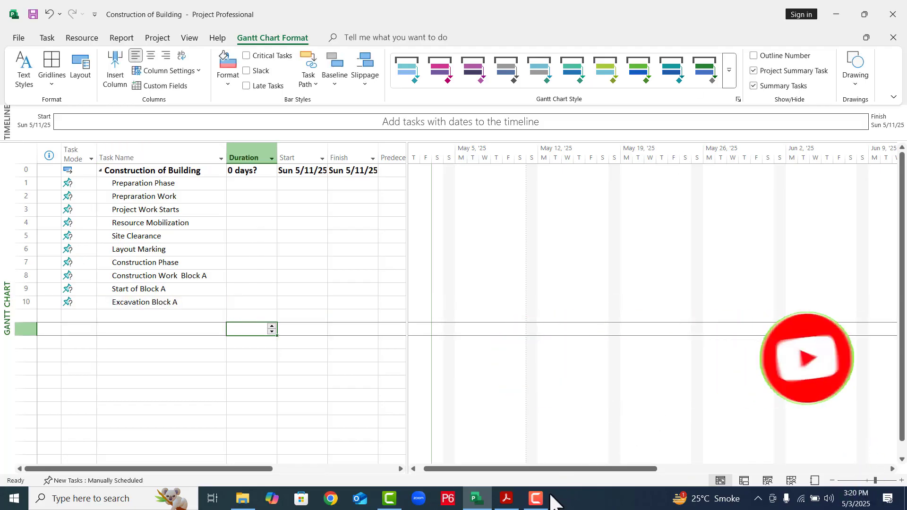
left_click(536, 499)
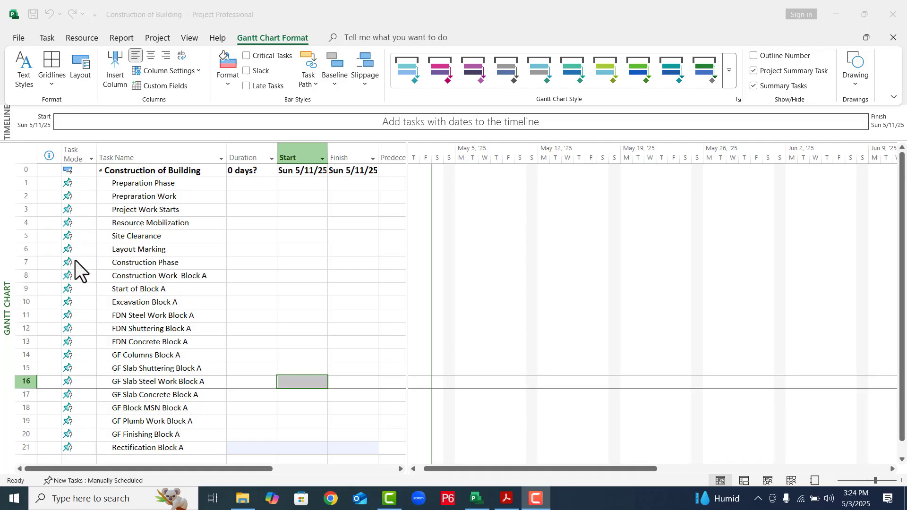
- Switch all tasks in the schedule from manual scheduling to Auto Schedule
left_click(83, 155)
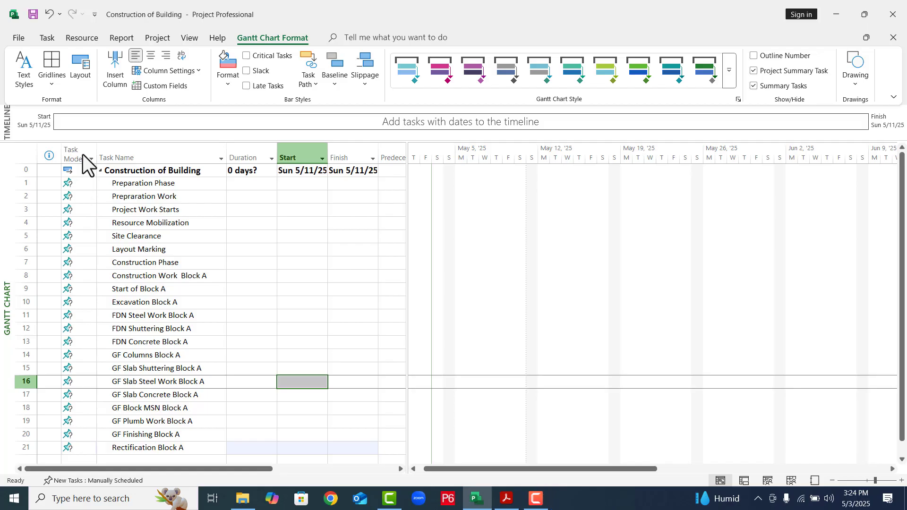
left_click(47, 39)
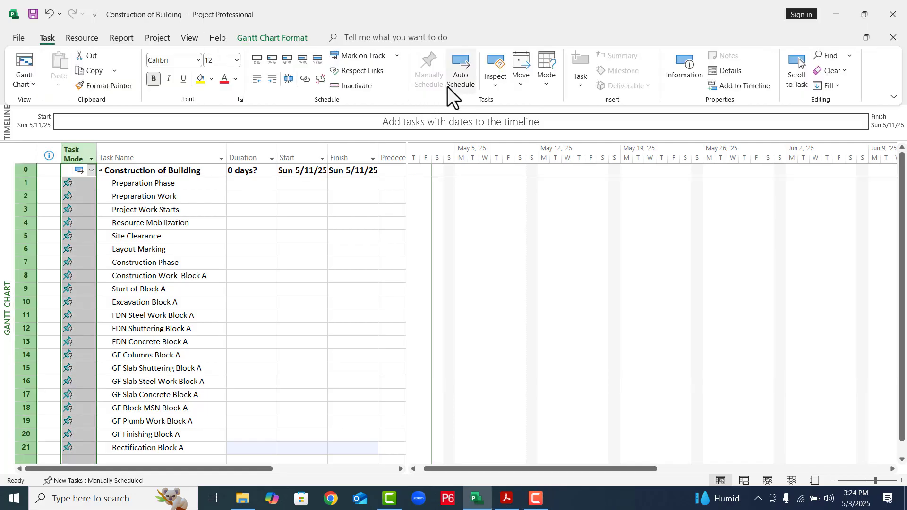
left_click(459, 85)
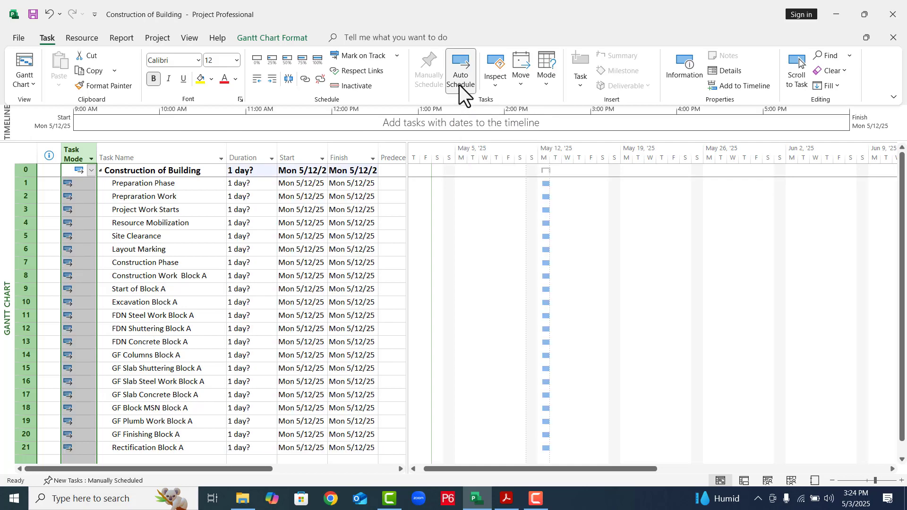
- Set the durations of Prepraration Work and Project Work Starts to 0 days
left_click(245, 201)
type("0")
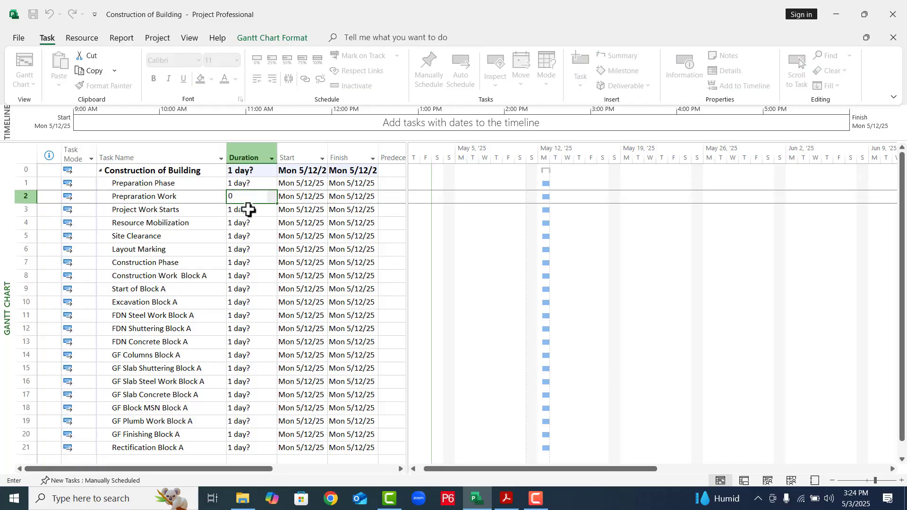
key("Return")
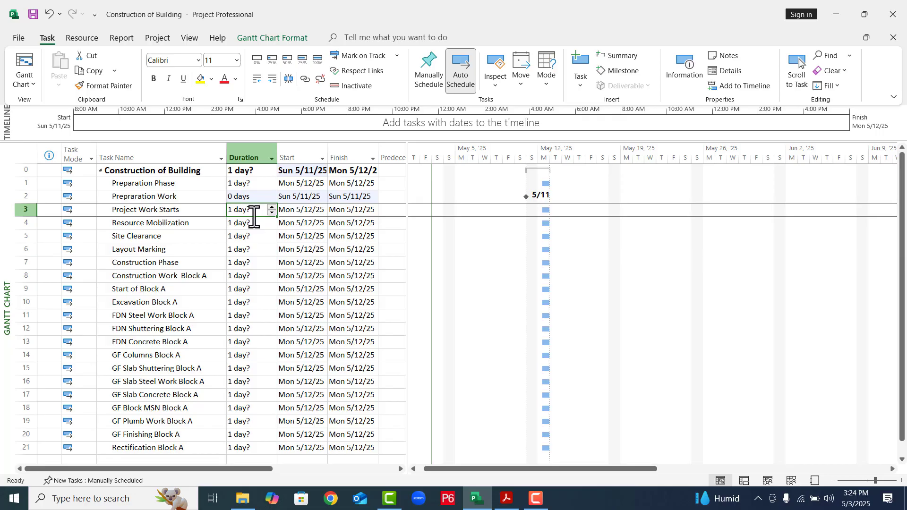
type("0")
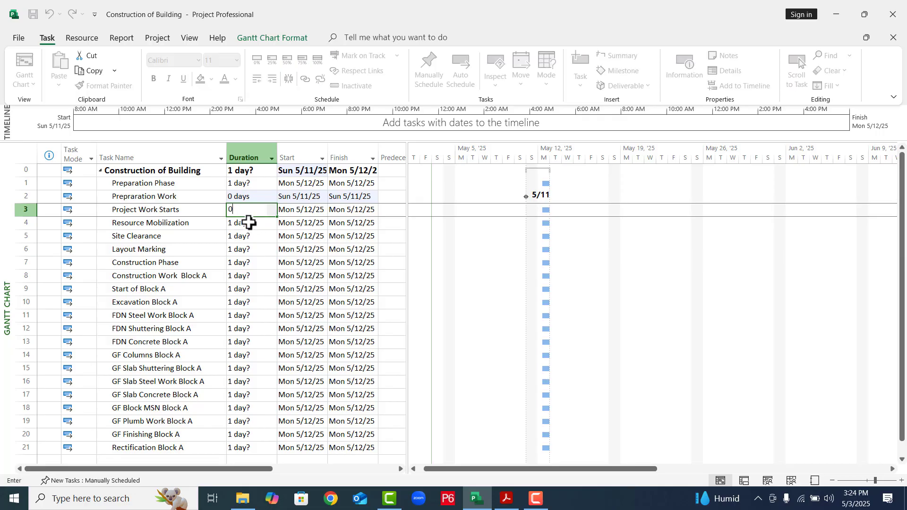
key("Return")
- Set the durations of Resource Mobilization to 7 days, Site Clearance to 15 days and Layout Marking to 5 days
type("7")
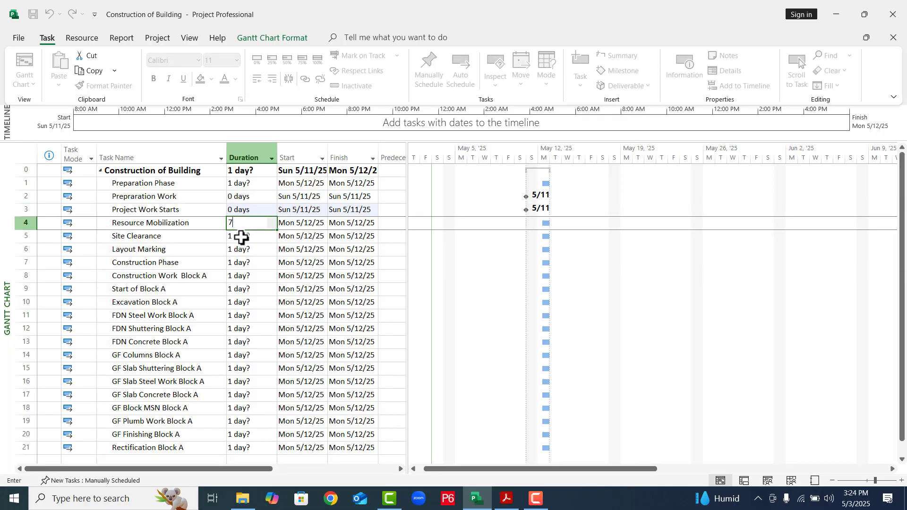
key("Return")
type("1")
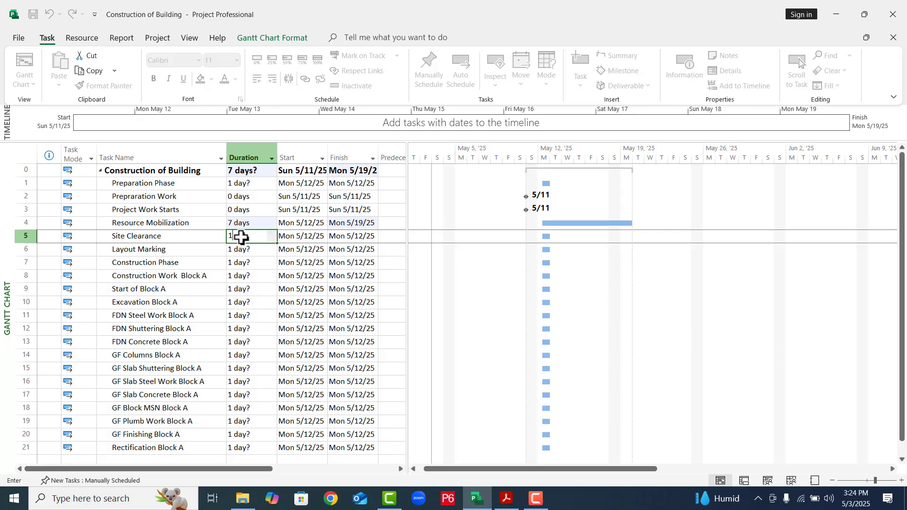
type("5")
key("Return")
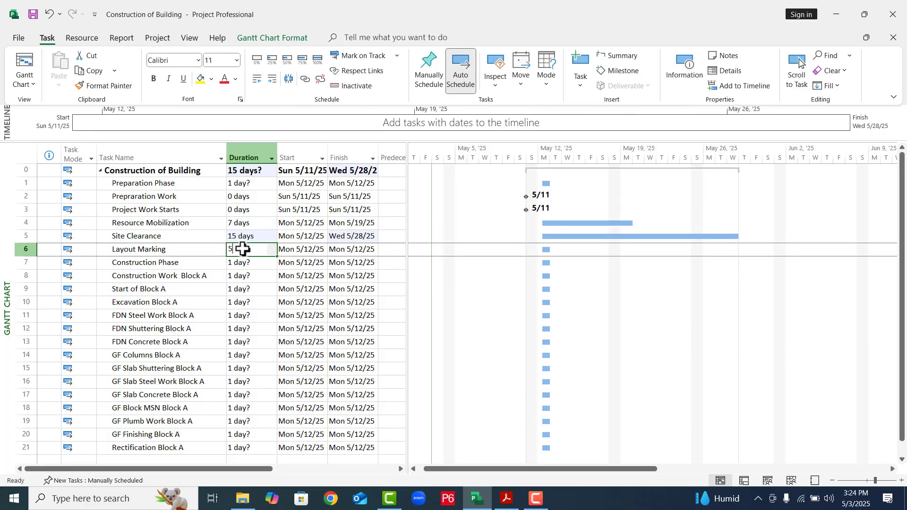
type("5")
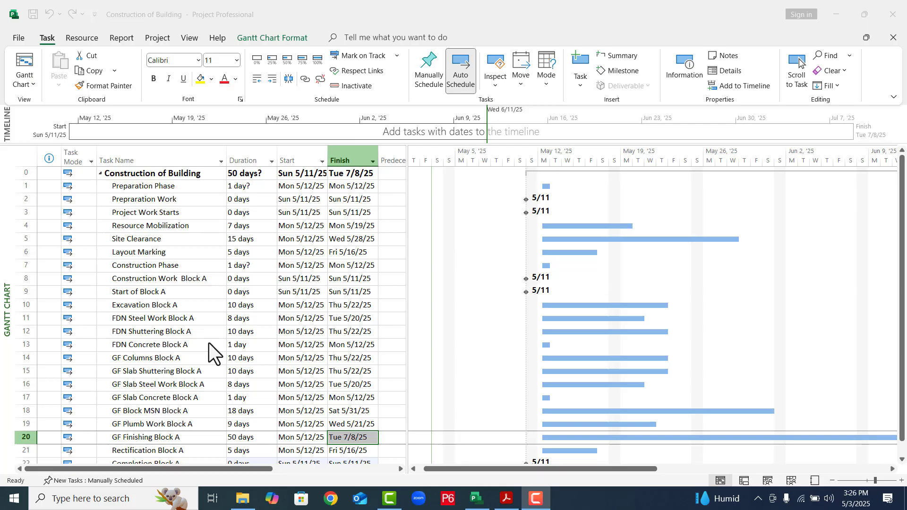
- Widen the task table against the Gantt chart to show the full Predecessors column and the Resource Names column
left_click(407, 218)
left_click_drag(409, 220, 497, 250)
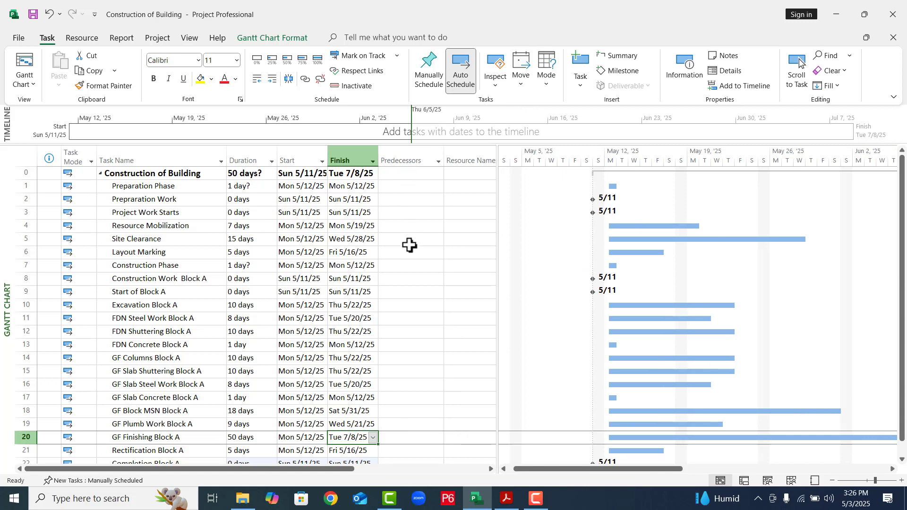
- Indent Prepraration Work one level to make it a subtask of Preparation Phase
left_click(145, 215)
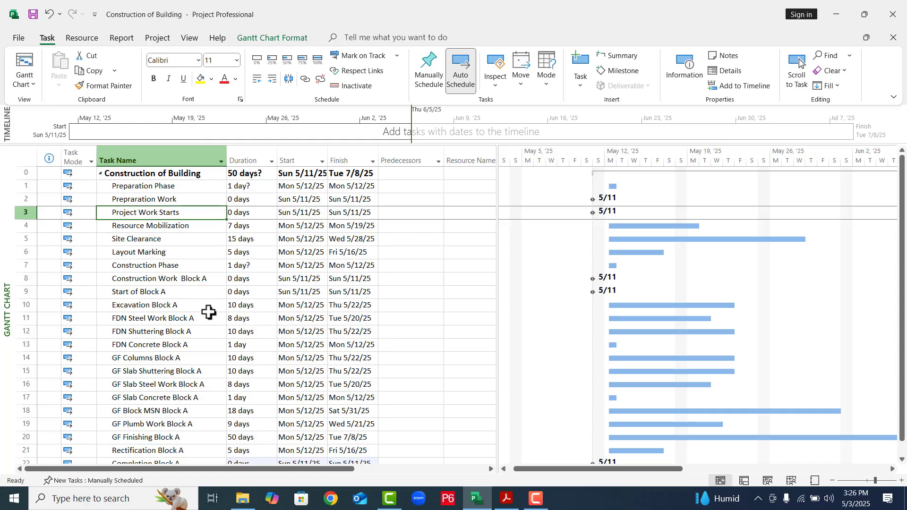
left_click(159, 186)
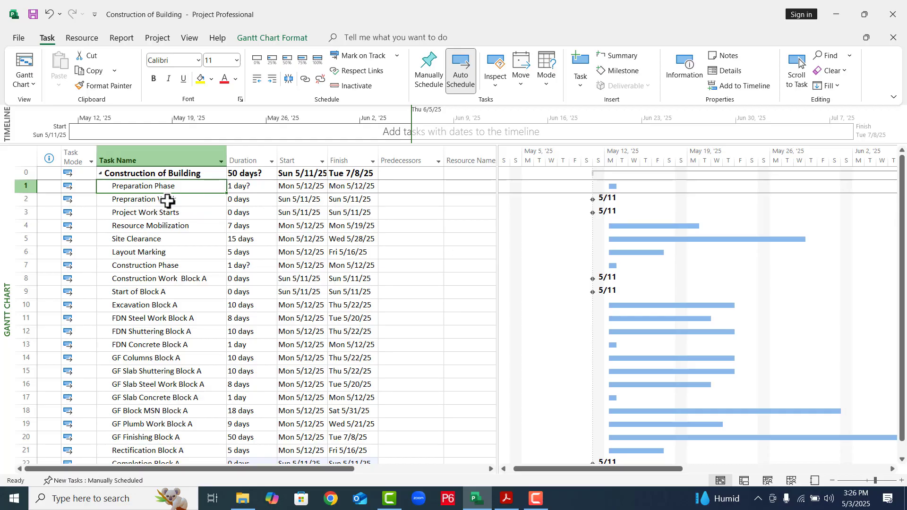
left_click(168, 199)
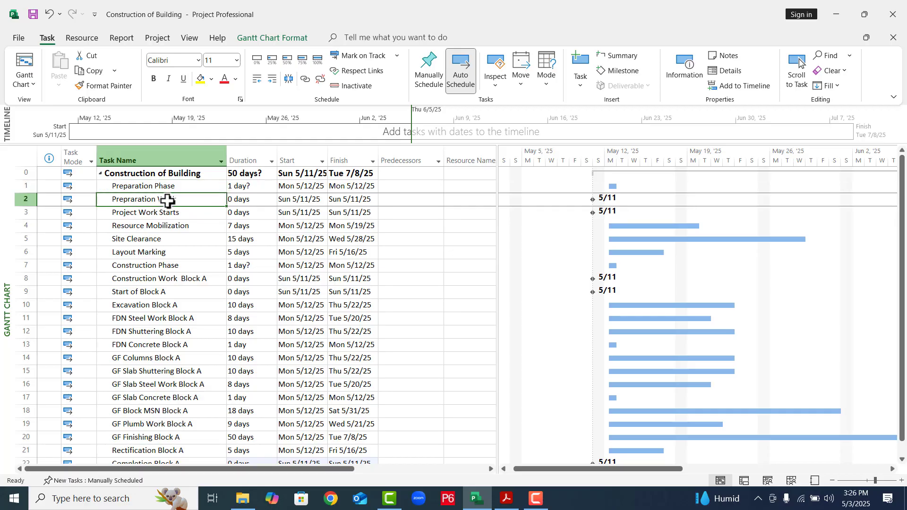
left_click(275, 83)
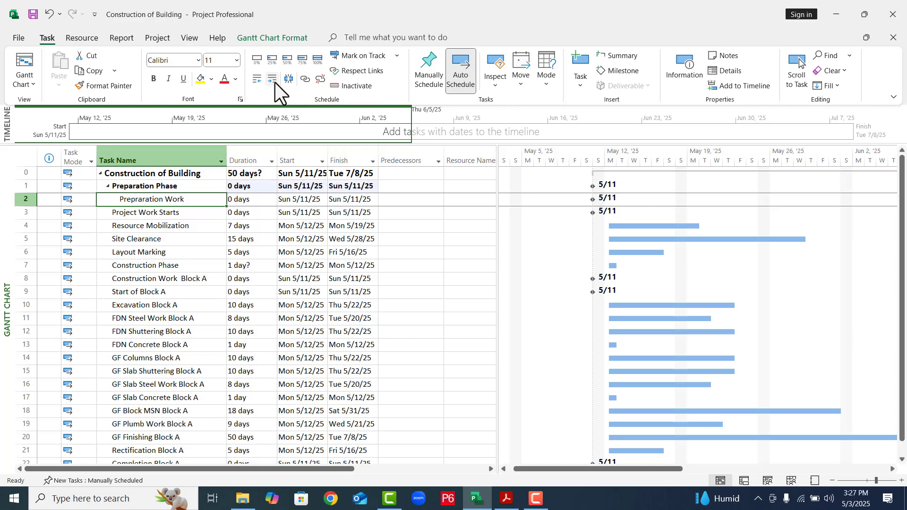
- Indent the tasks from Project Work Starts through Layout Marking two levels to make them subtasks of Prepraration Work
left_click(162, 213)
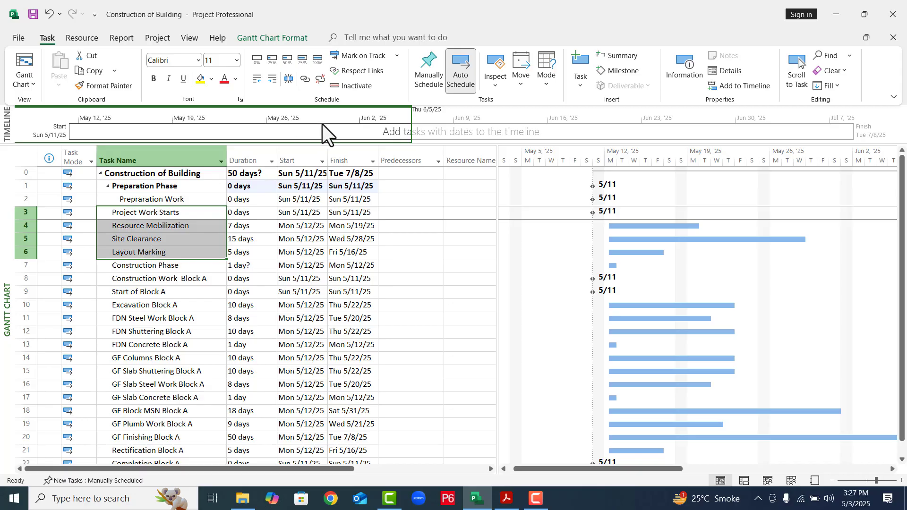
left_click(271, 79)
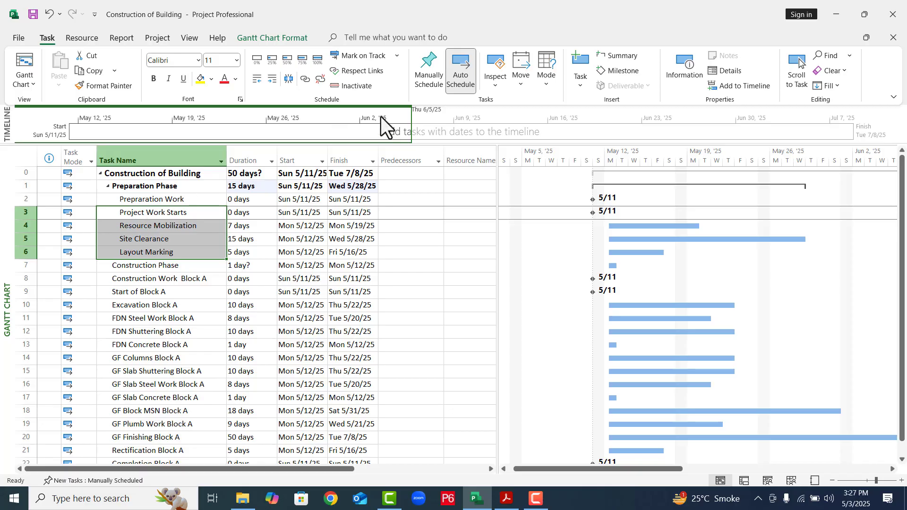
left_click(267, 79)
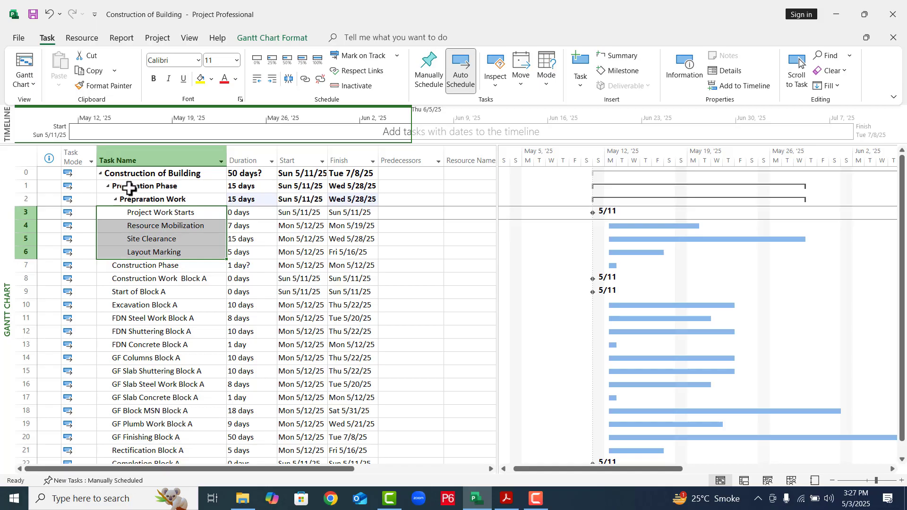
- Indent the tasks from Start of Block A through Completion Block A one level to make them subtasks of Construction Work Block A
left_click(143, 294)
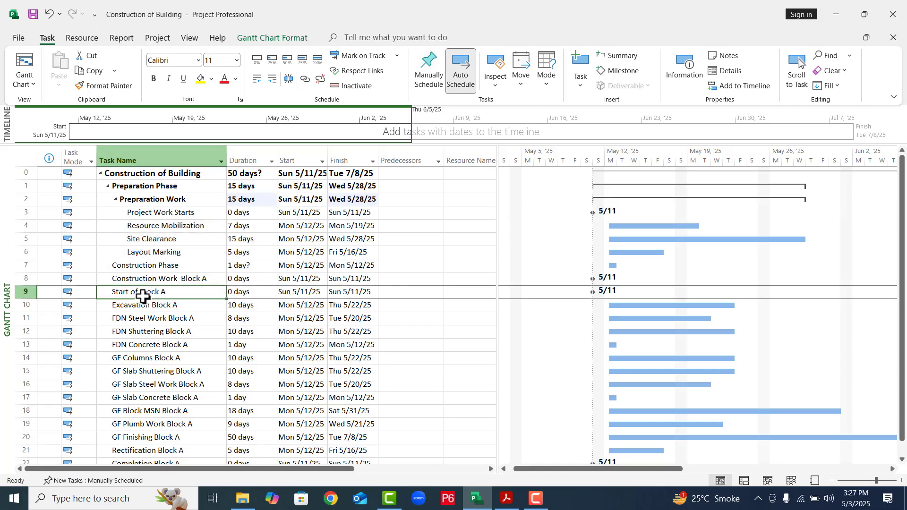
left_click(900, 459)
left_click(900, 459)
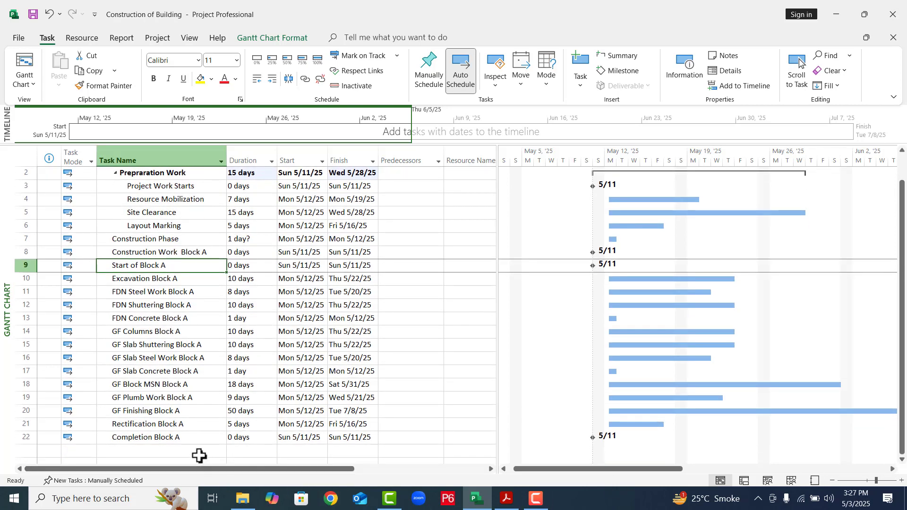
left_click(169, 439, "shift")
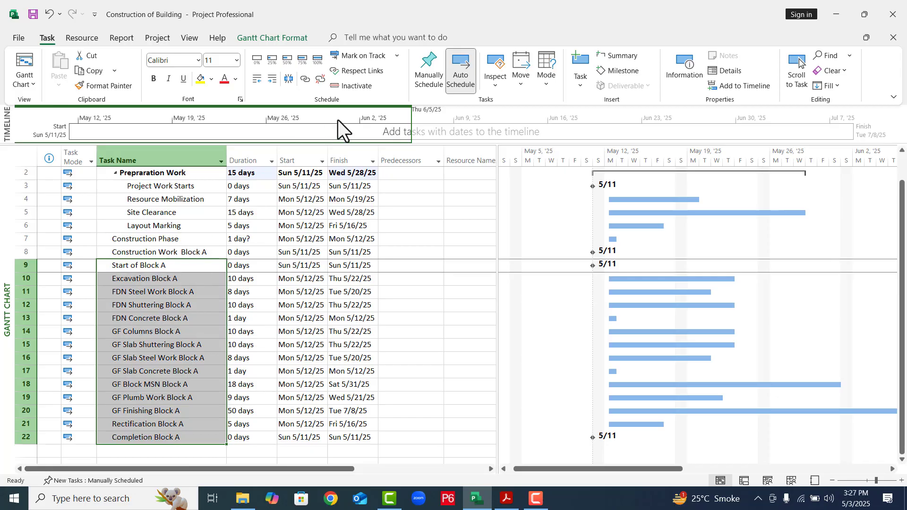
left_click(270, 82)
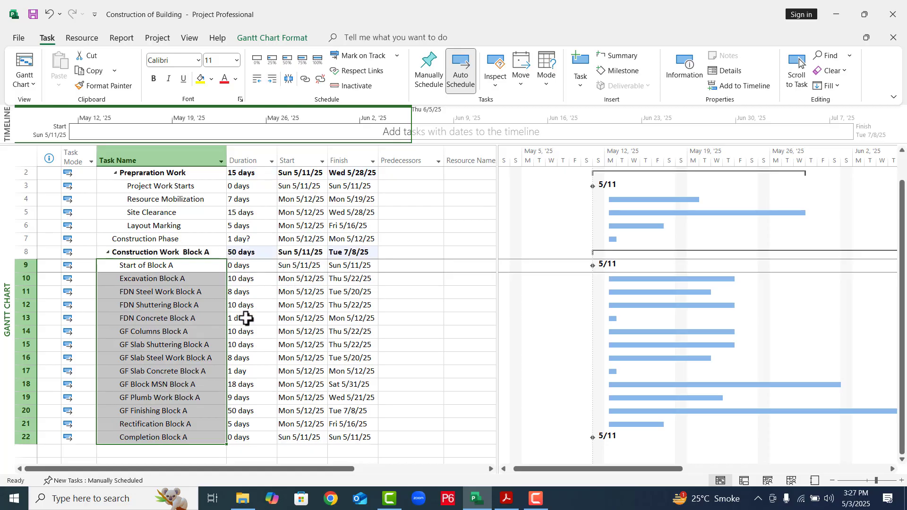
- Indent Construction Work Block A one level to make it a subtask of Construction Phase
left_click(172, 242)
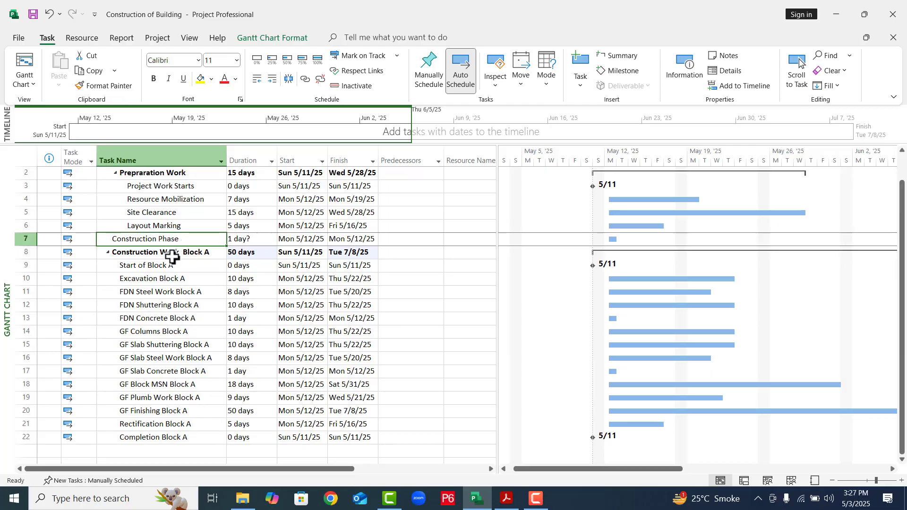
left_click(172, 256)
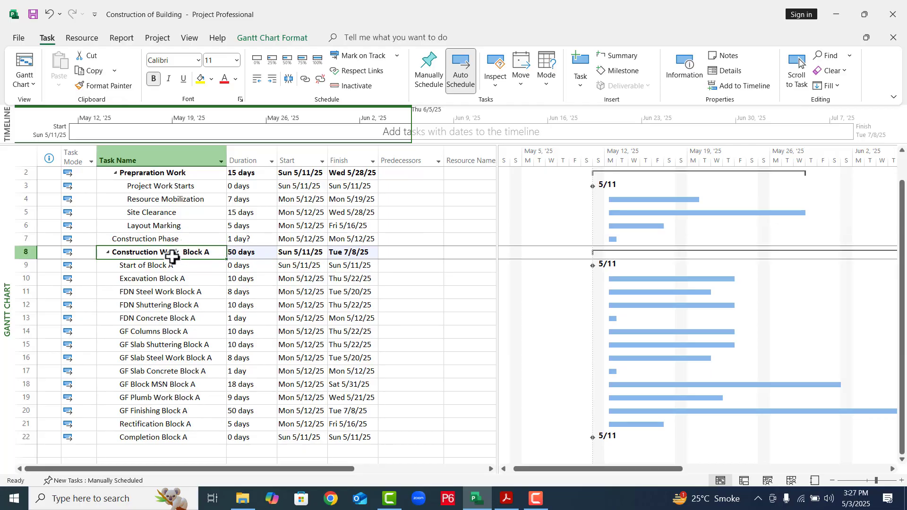
left_click(268, 81)
left_click(255, 258)
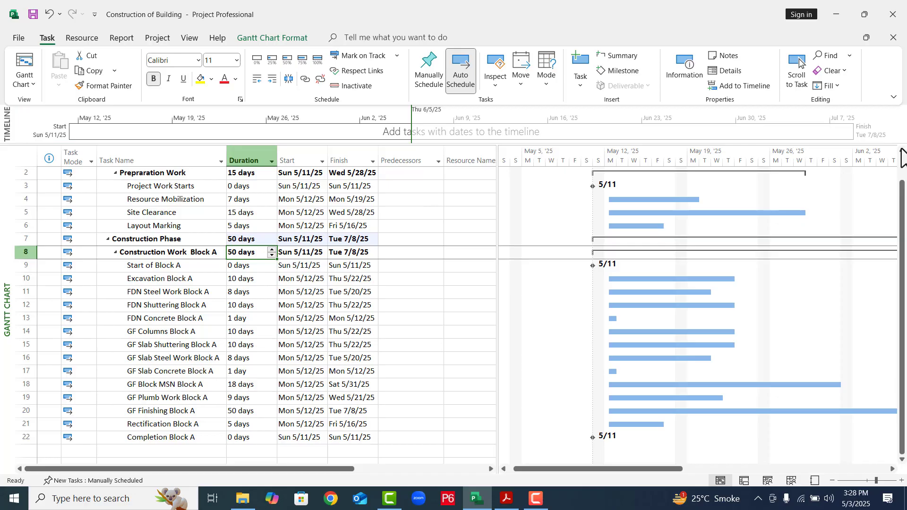
- Collapse and re-expand Preparation Phase and Construction Phase to check the WBS hierarchy
scroll(902, 158, "up", 2)
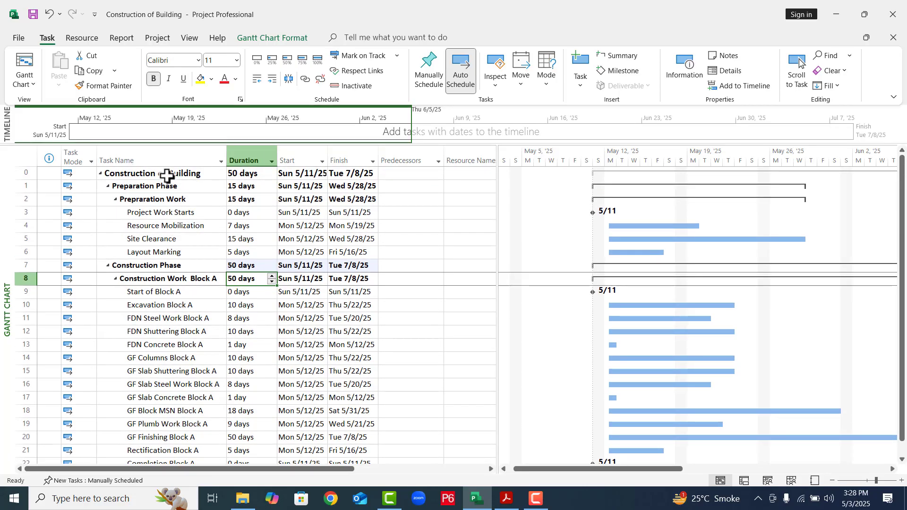
left_click(109, 186)
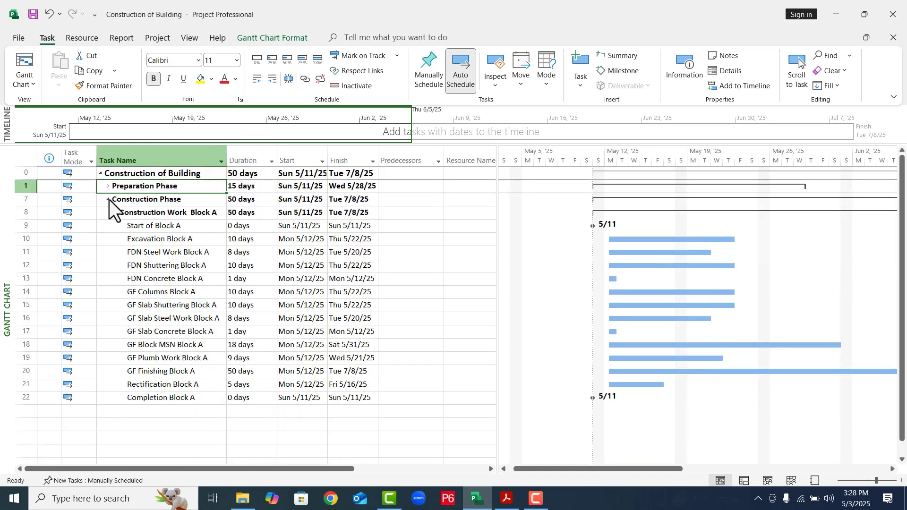
left_click(108, 199)
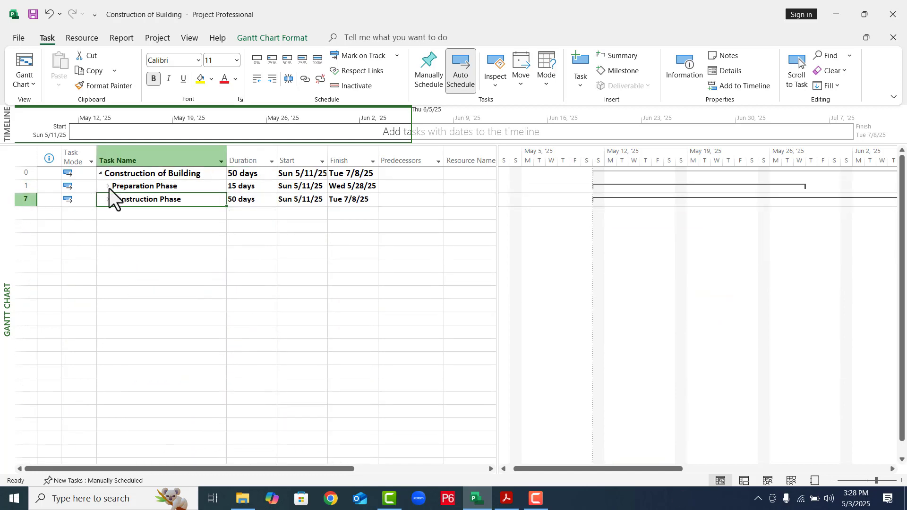
left_click(109, 187)
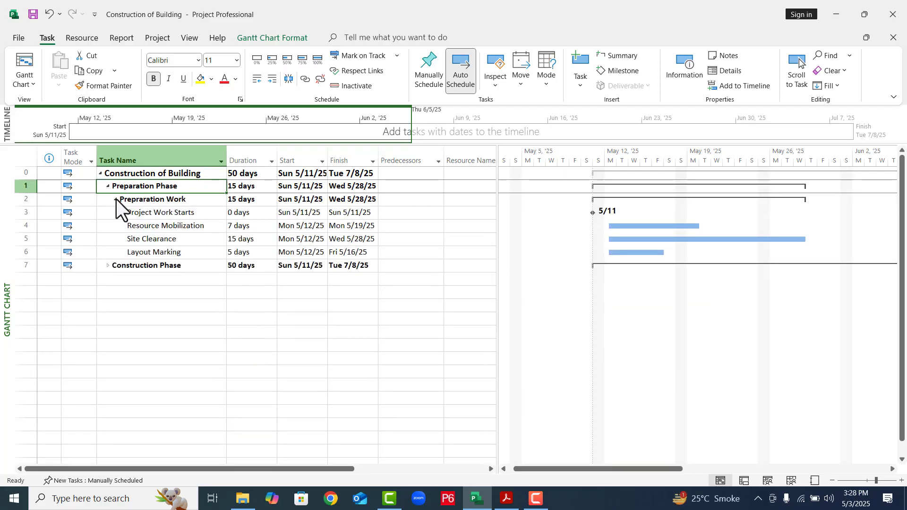
left_click(107, 265)
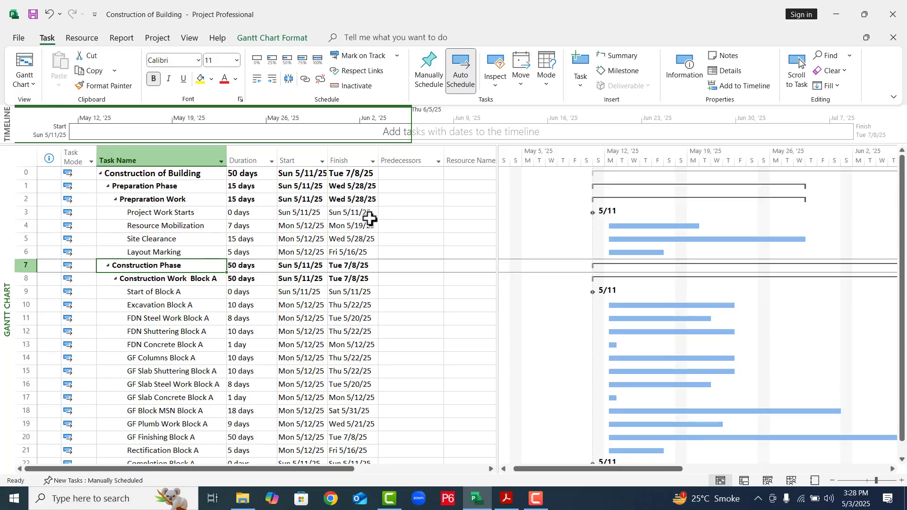
- Link Project Work Starts to Resource Mobilization as its finish-to-start predecessor
left_click(174, 215)
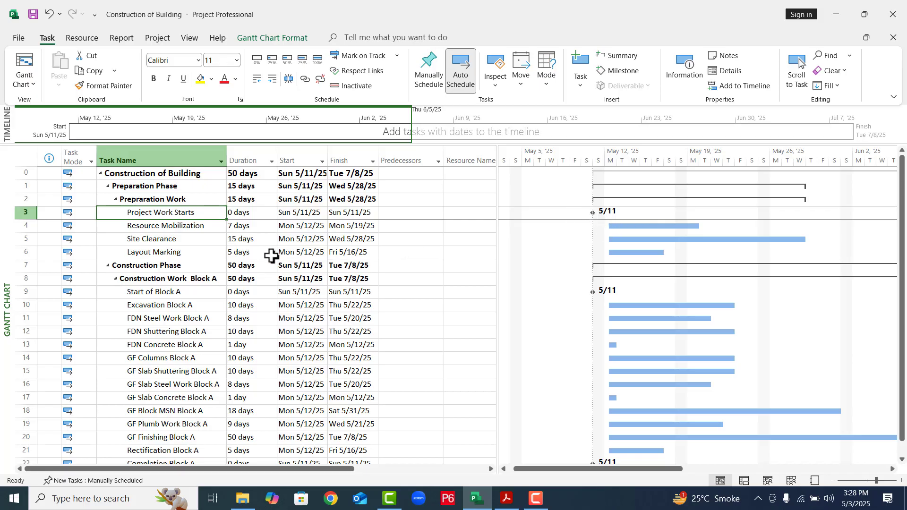
left_click(162, 228, "shift")
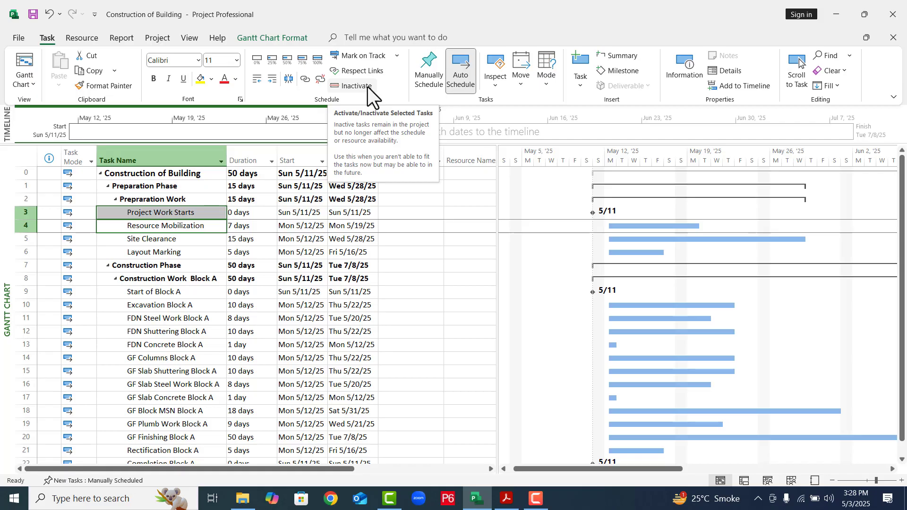
left_click(302, 80)
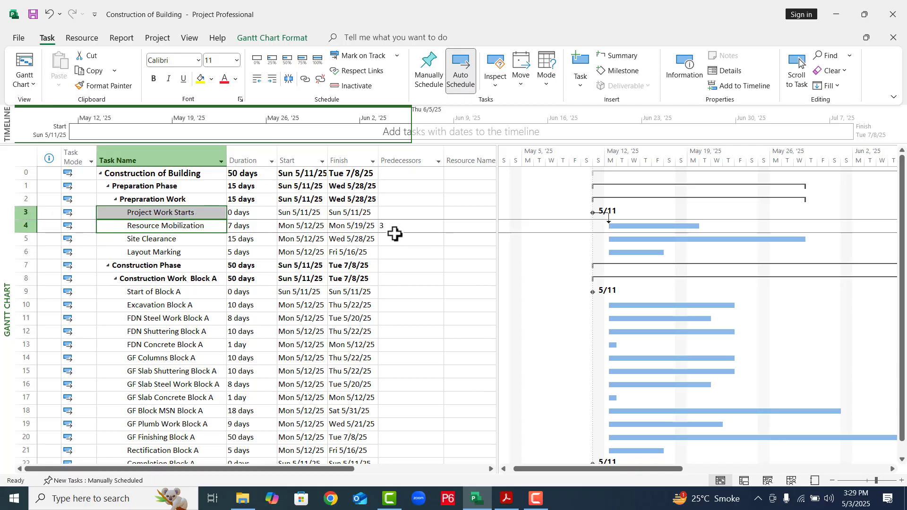
- Link Resource Mobilization, Site Clearance and Layout Marking in sequence
left_click(166, 236)
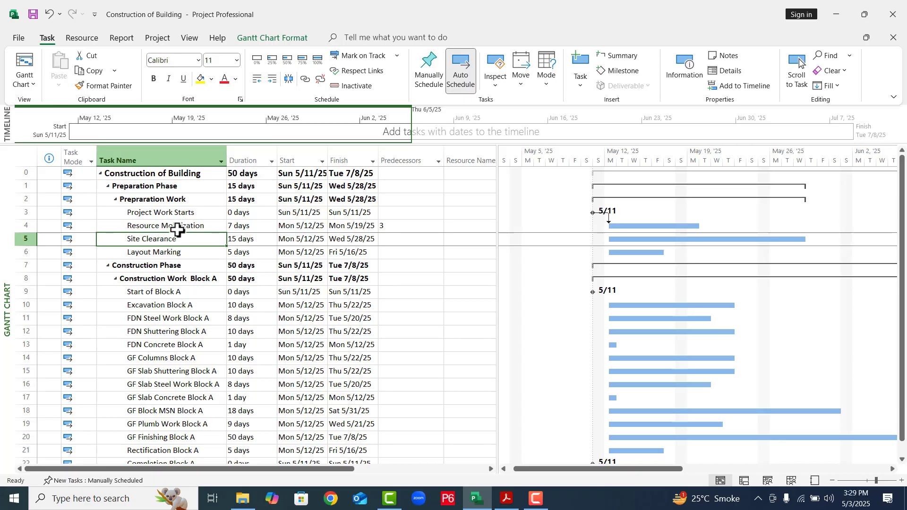
left_click(178, 229)
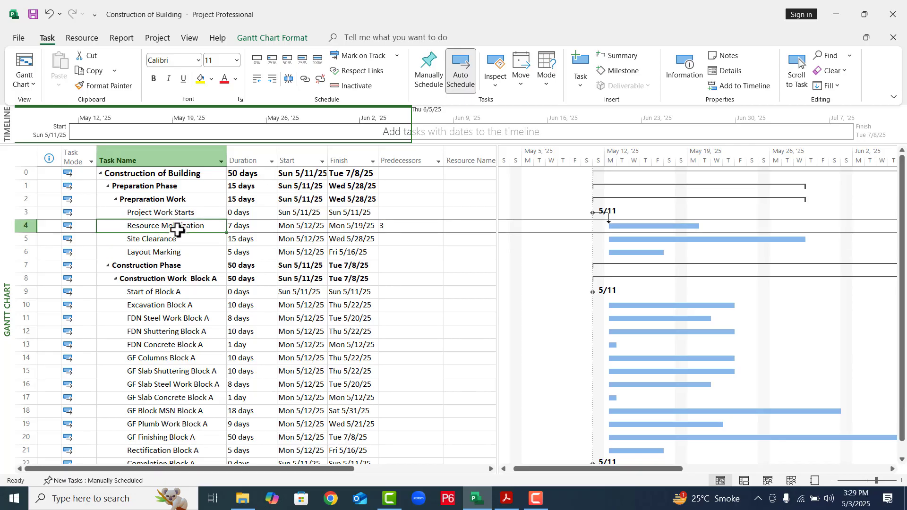
left_click(166, 254, "shift")
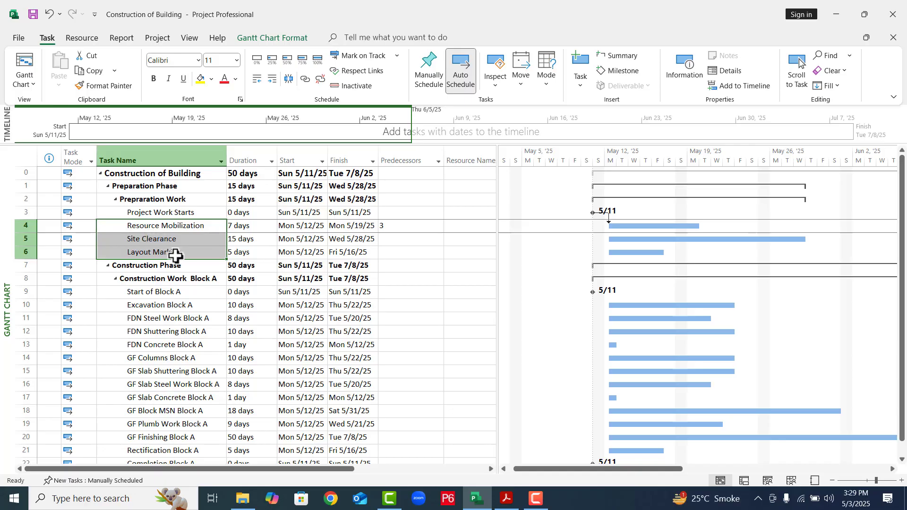
left_click(306, 84)
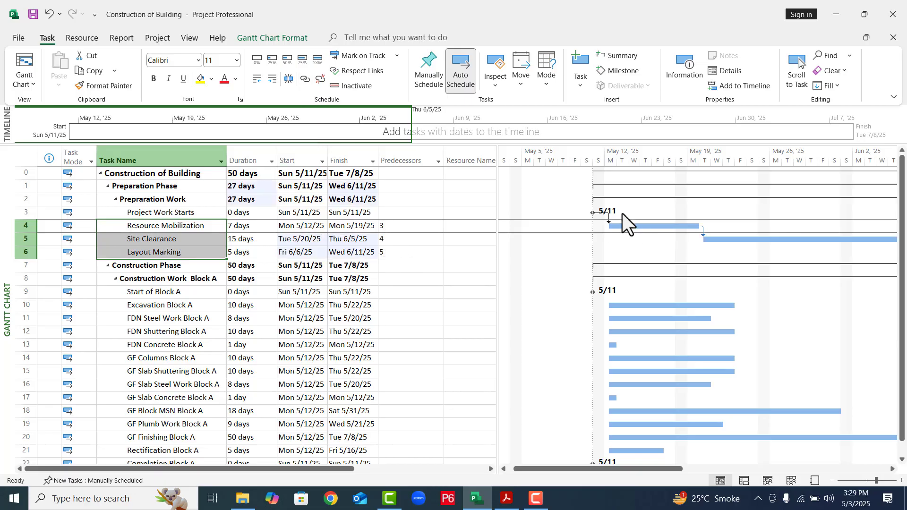
- Set the predecessor of Start of Block A to task 6 and that of Excavation Block A to task 9
left_click(830, 480)
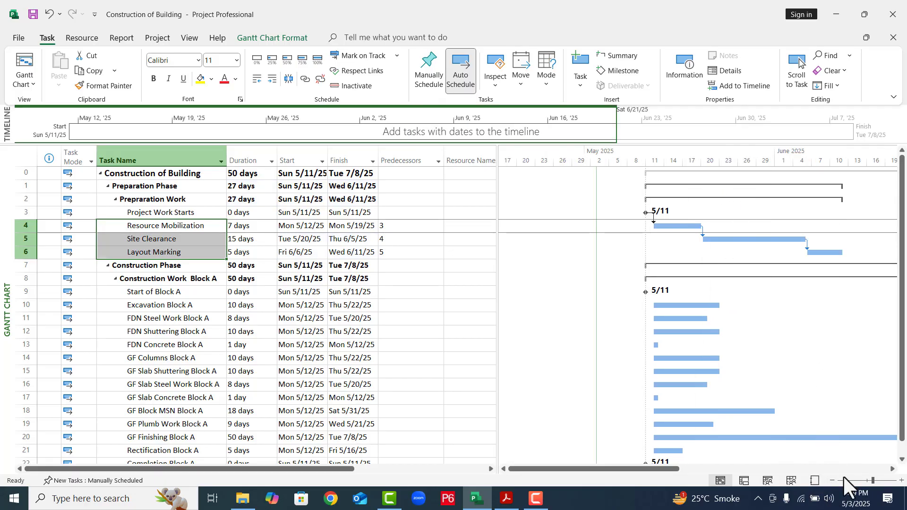
left_click(830, 480)
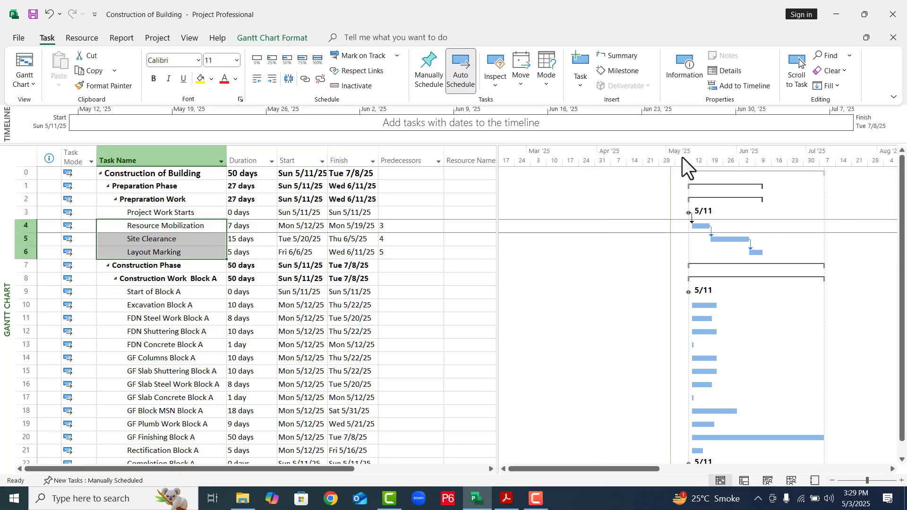
left_click(832, 480)
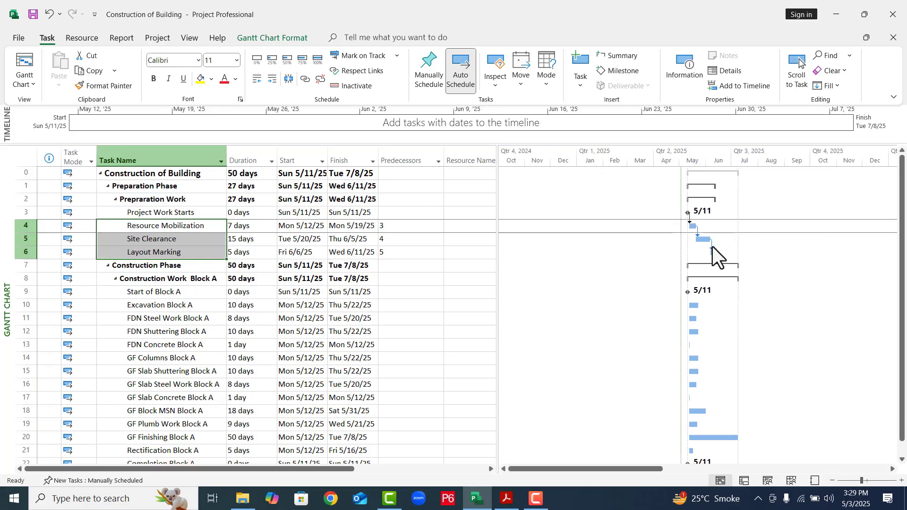
left_click(901, 480)
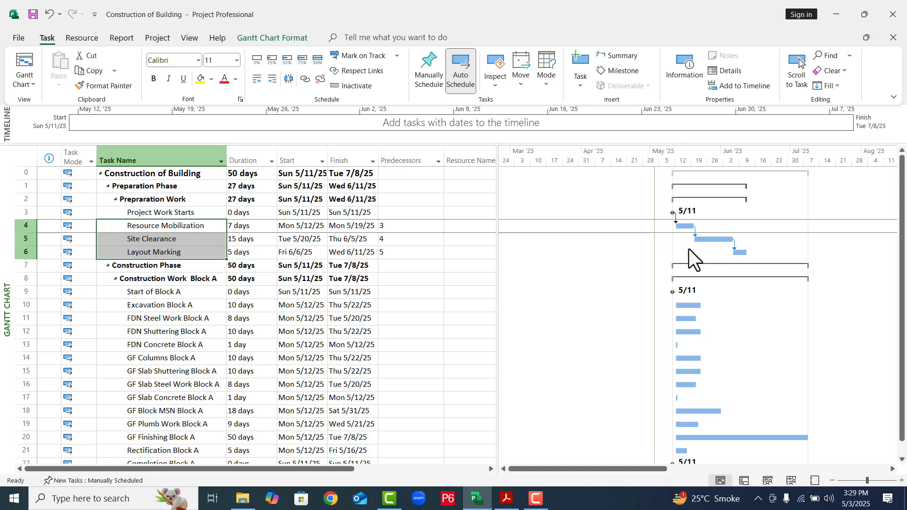
left_click(155, 252)
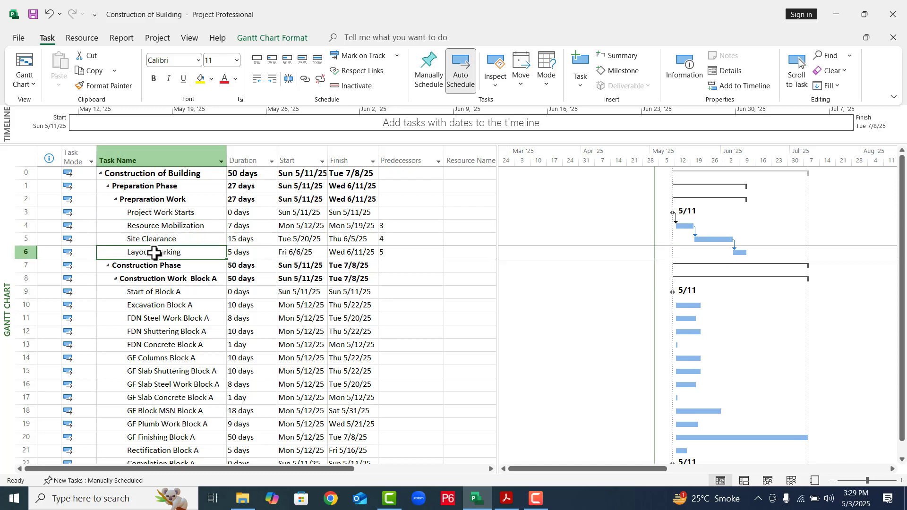
left_click(152, 296)
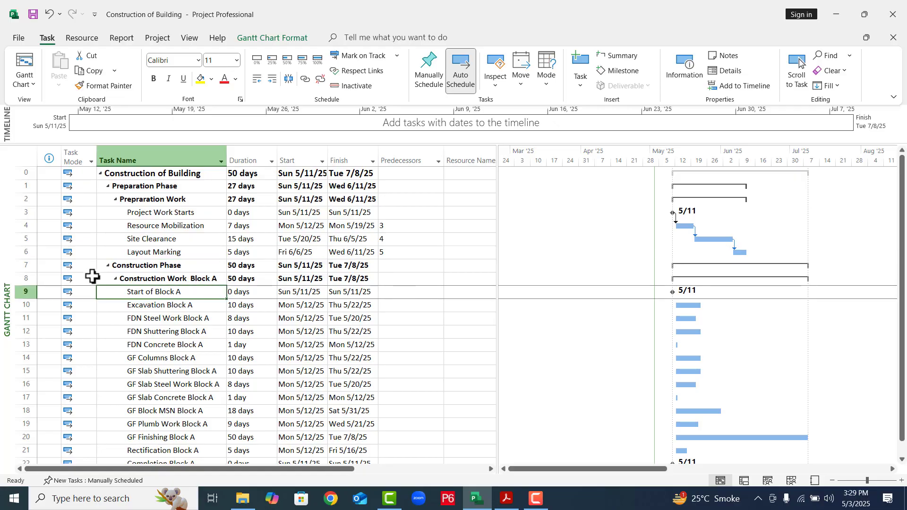
left_click(396, 290)
type("6")
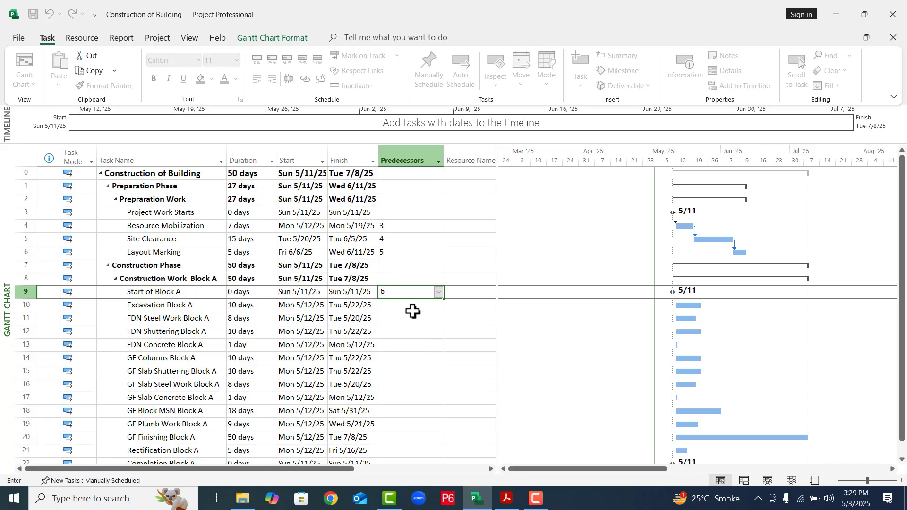
key("Return")
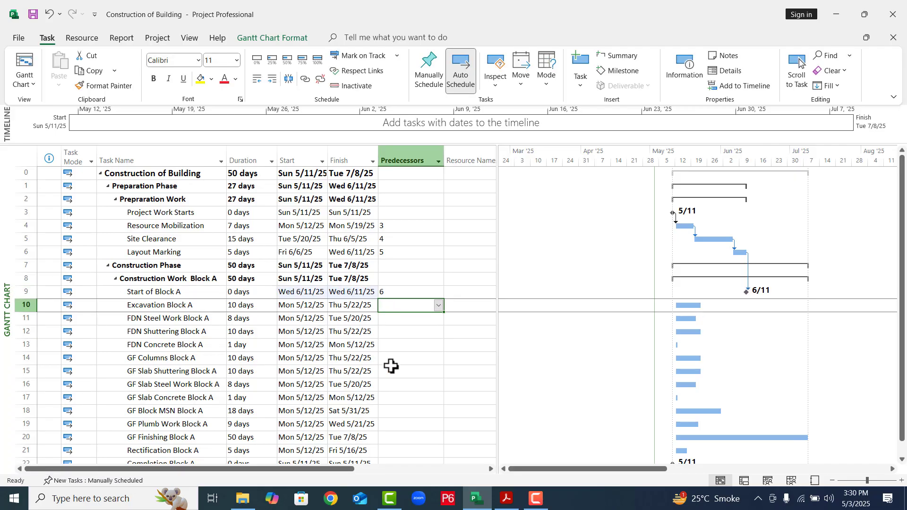
type("9")
left_click(407, 362)
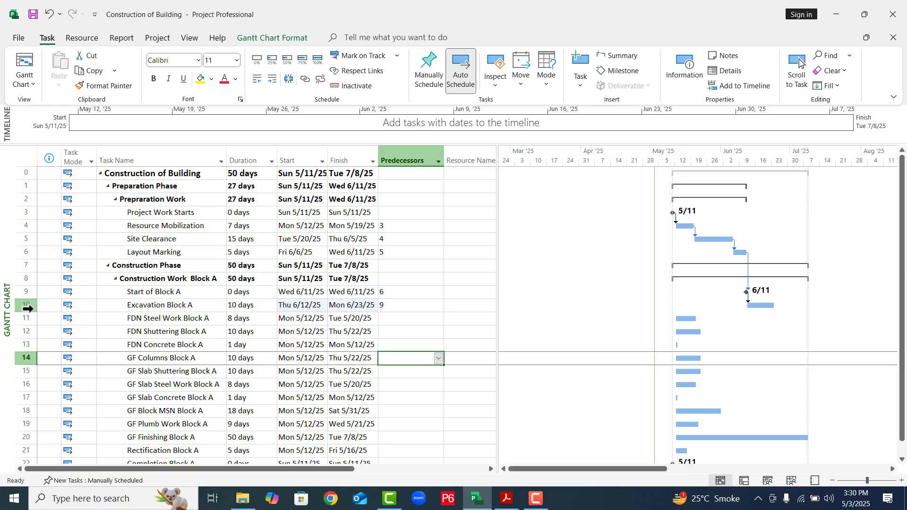
- Set task 10 as the predecessor of both FDN Steel Work Block A and FDN Shuttering Block A
left_click(386, 317)
type("1")
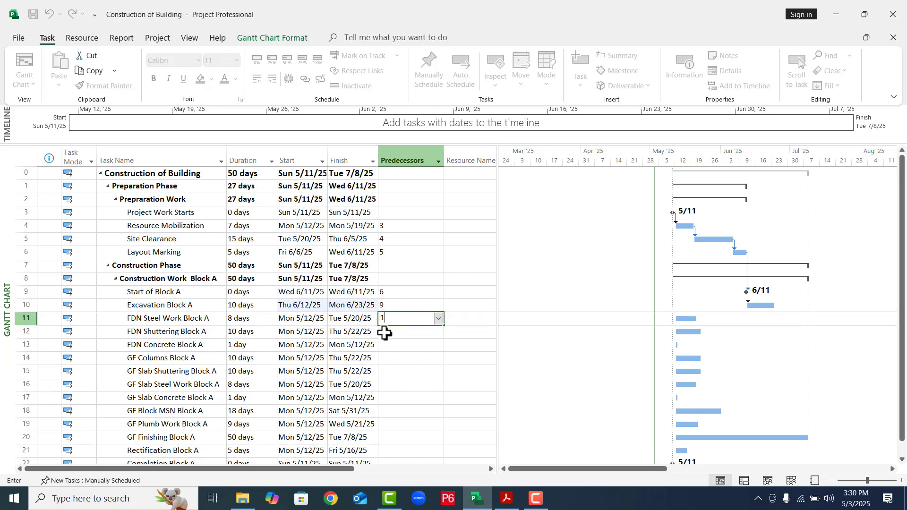
key("Return")
type("10")
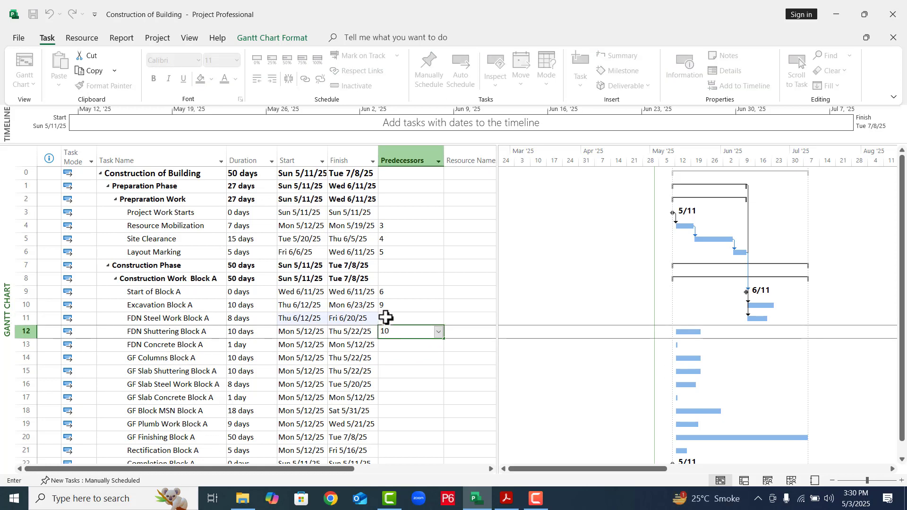
left_click(386, 317)
type("10")
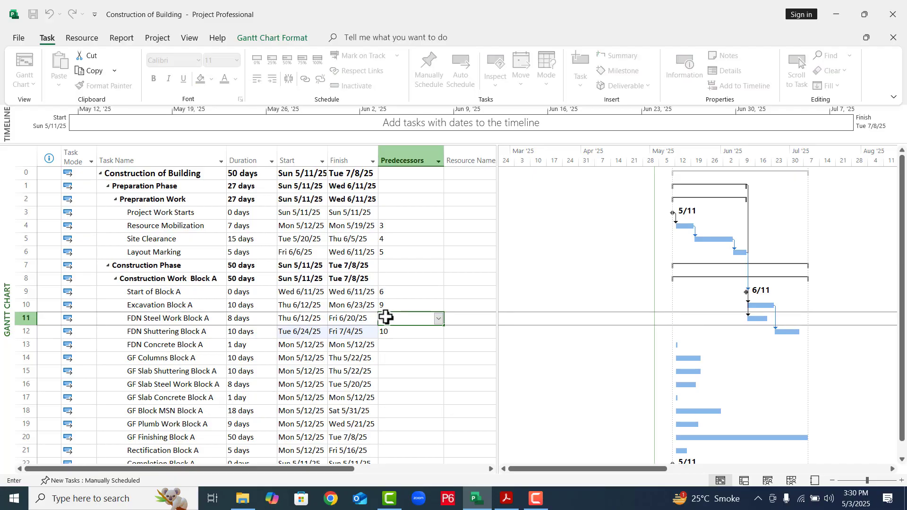
left_click(419, 352)
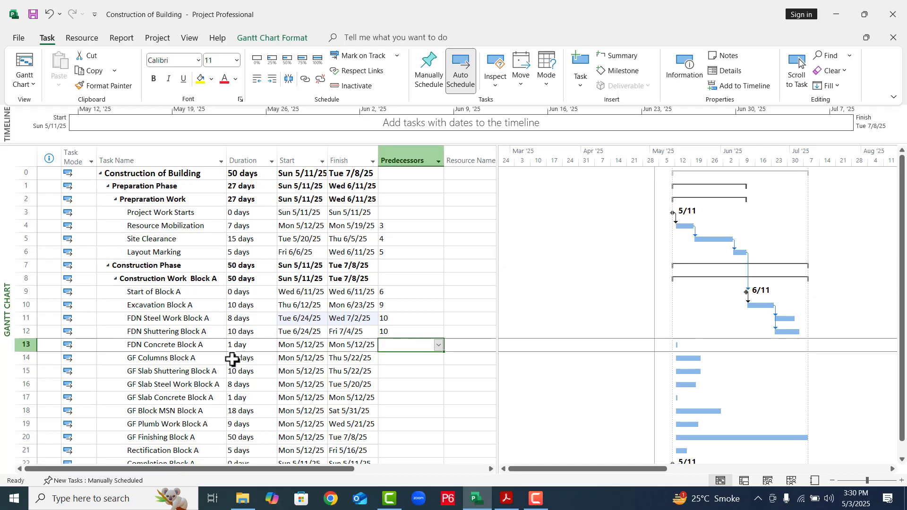
- Set tasks 11 and 12 as the predecessors of FDN Concrete Block A
left_click(141, 318)
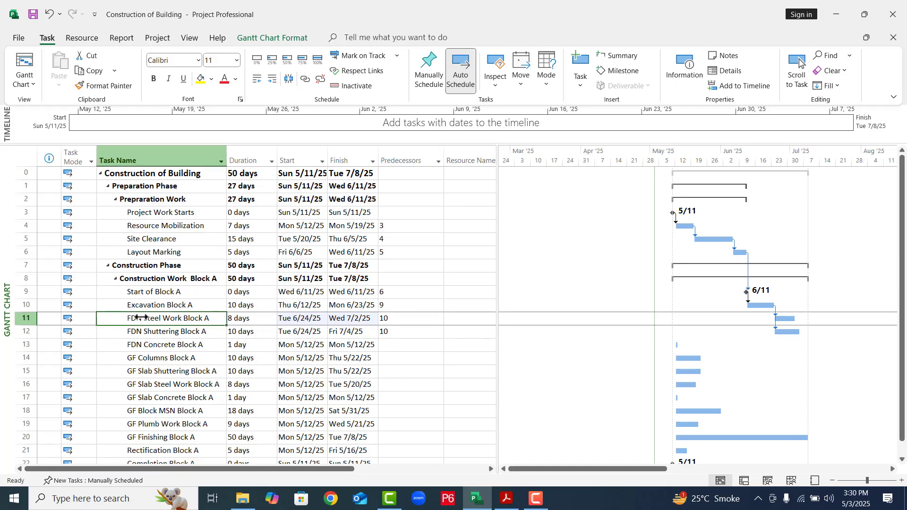
left_click(164, 345)
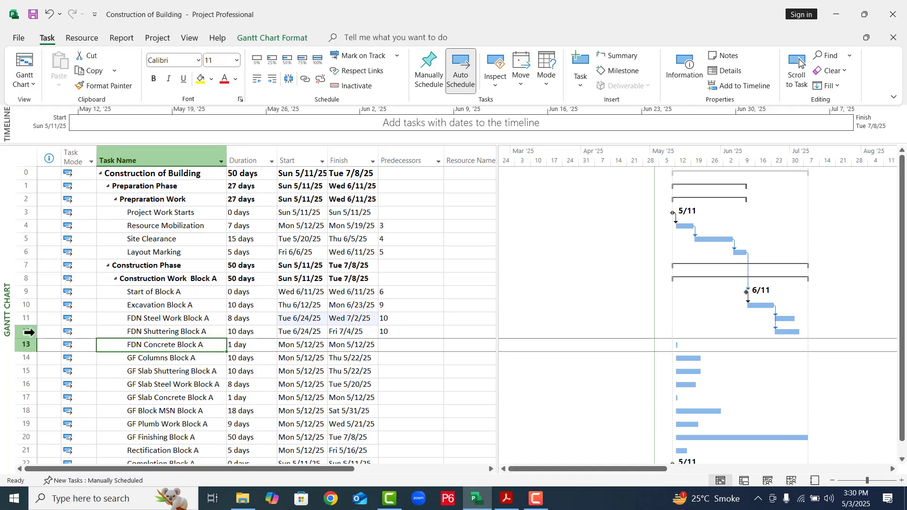
left_click(396, 345)
type("11")
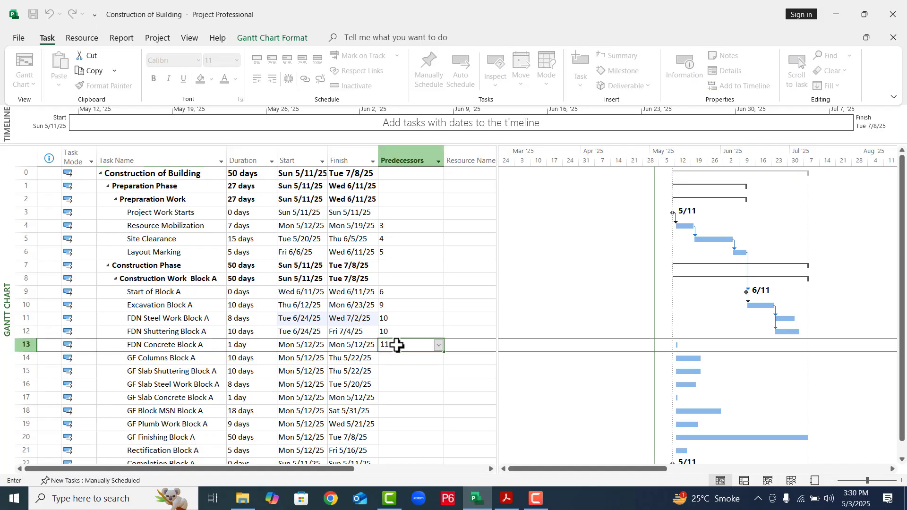
type(",12")
left_click(399, 376)
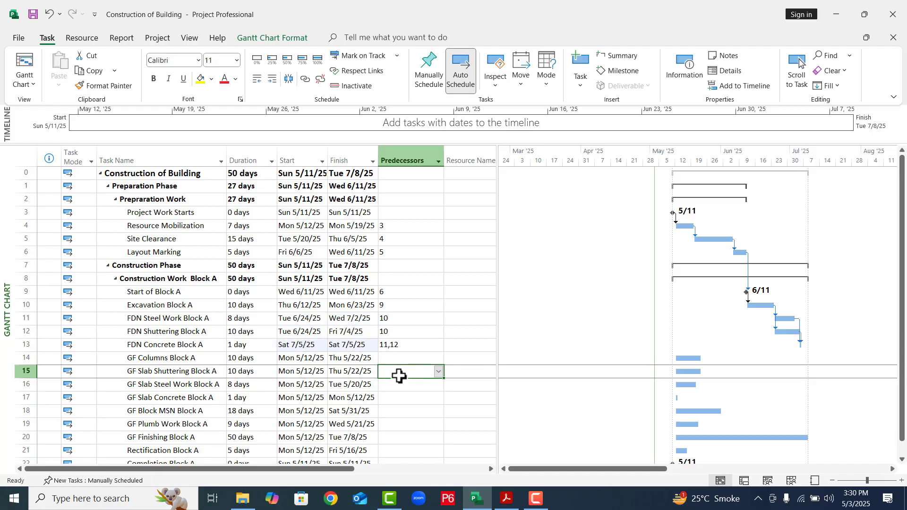
- Show the task details form for FDN Concrete Block A with its predecessors and successors
left_click(902, 459)
left_click(901, 461)
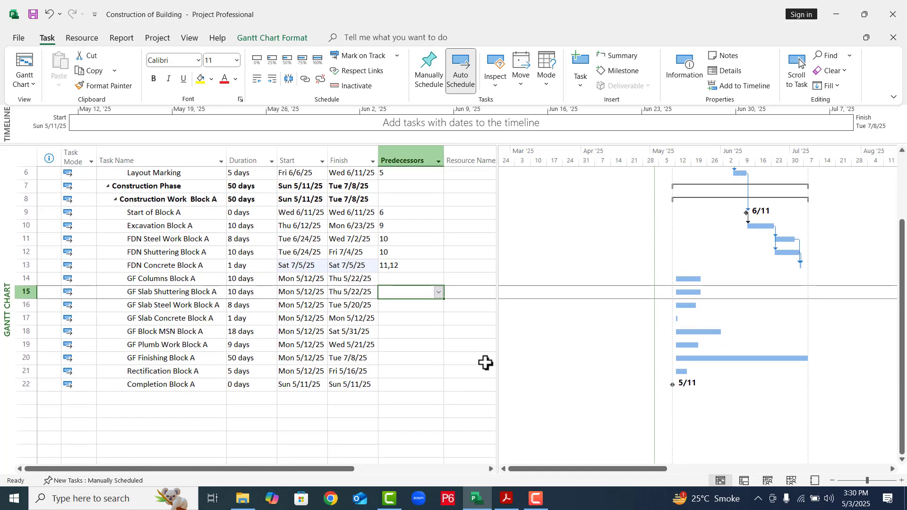
left_click(264, 267)
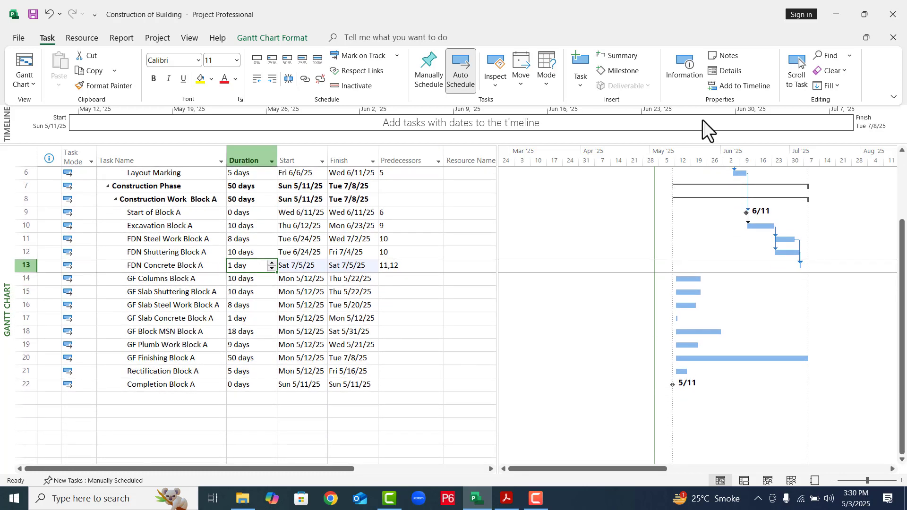
left_click(731, 72)
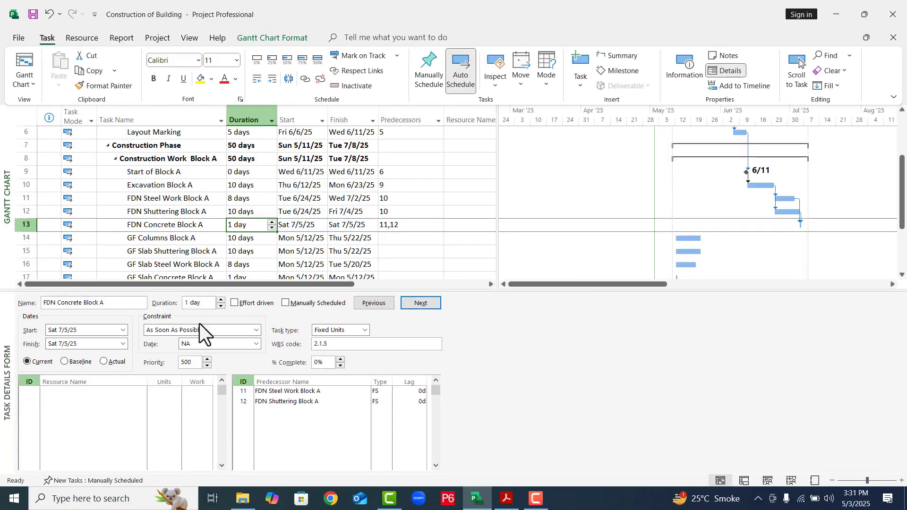
right_click(470, 355)
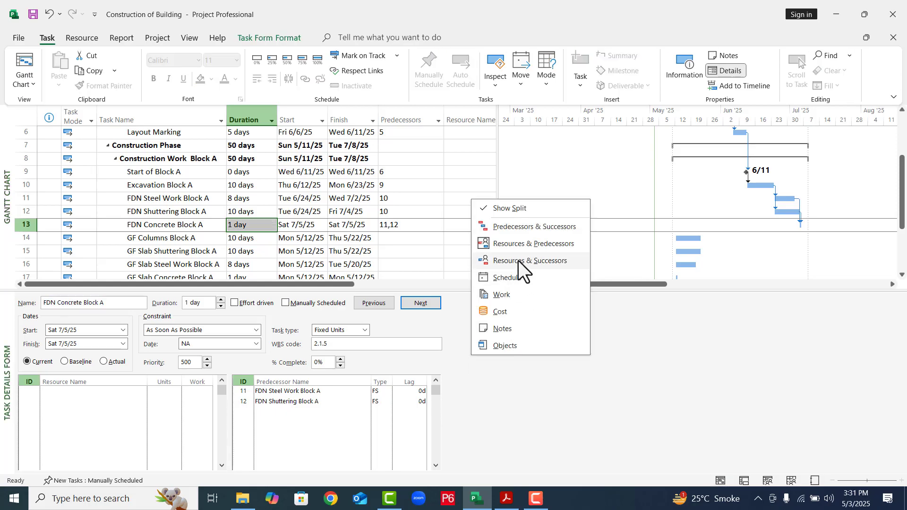
left_click(509, 227)
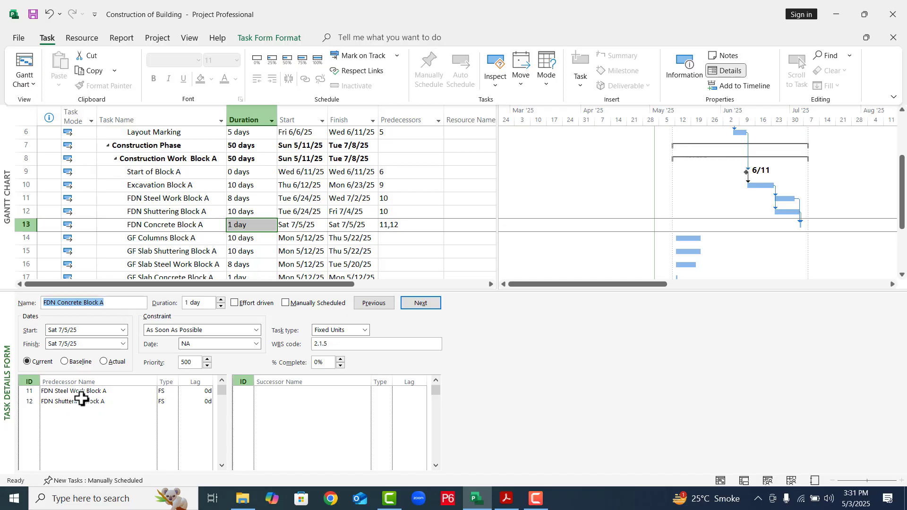
- Add GF Columns Block A as the successor of FDN Concrete Block A in the task details form
left_click(272, 392)
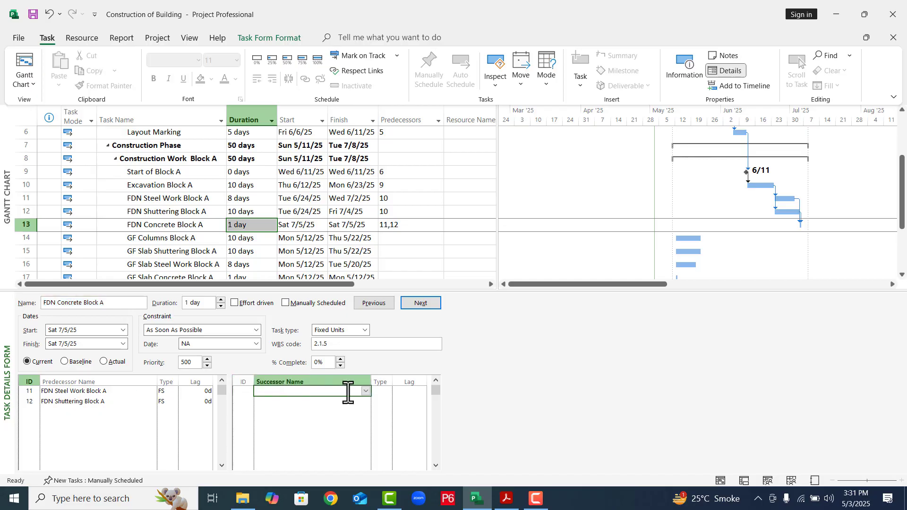
left_click(366, 391)
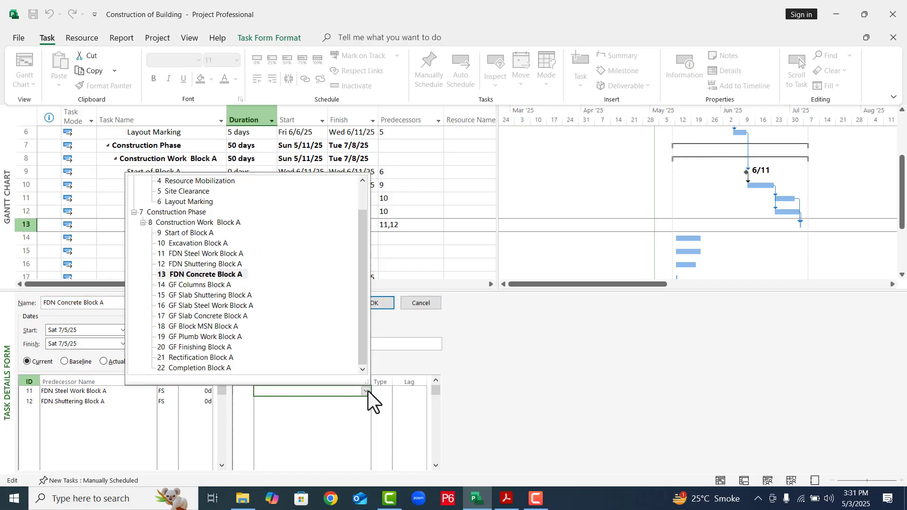
left_click(194, 283)
key("Return")
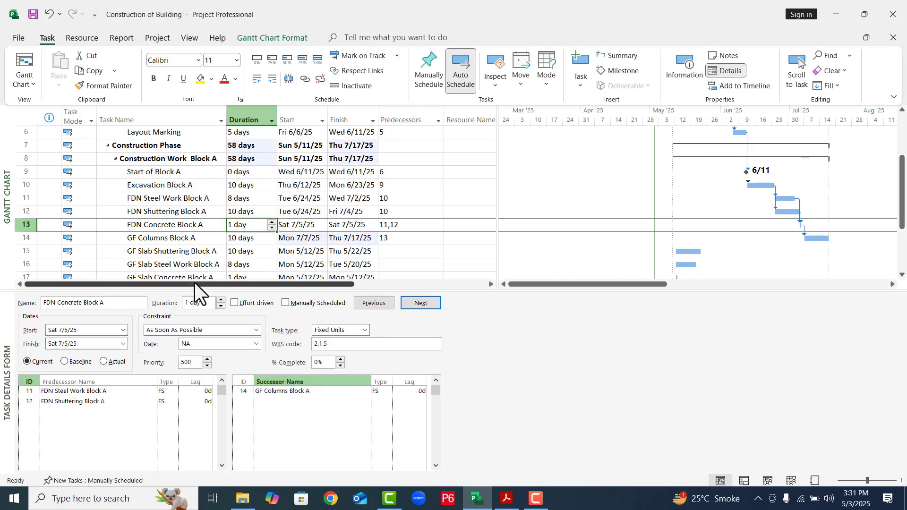
- Add GF Slab Shuttering Block A and GF Slab Steel Work Block A as successors of GF Columns Block A
left_click(412, 304)
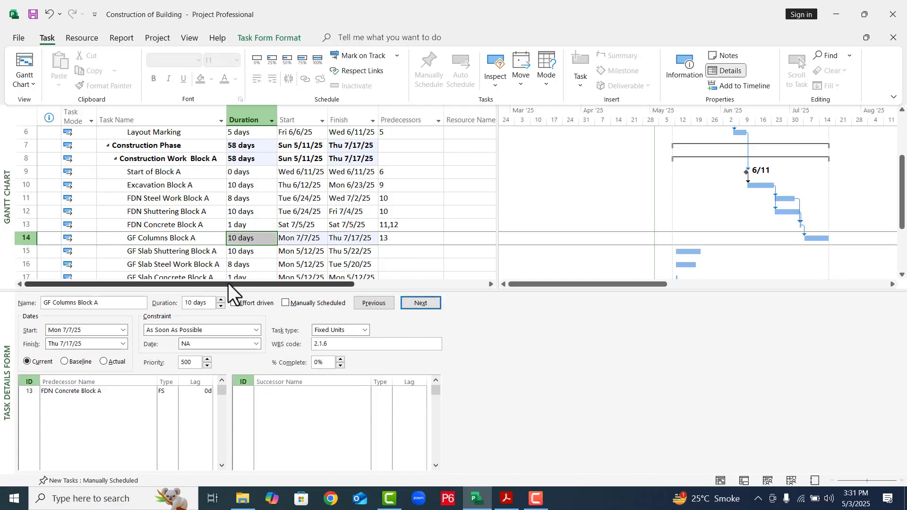
left_click(298, 391)
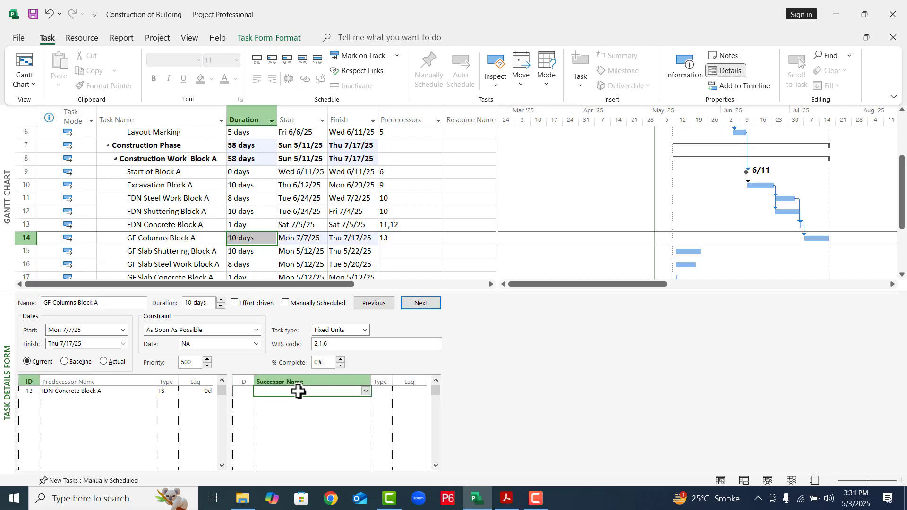
left_click(367, 391)
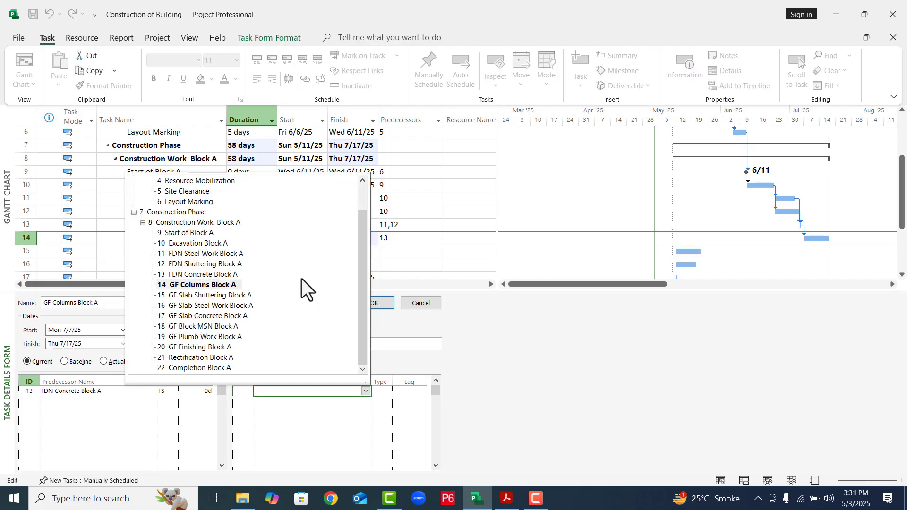
left_click(217, 296)
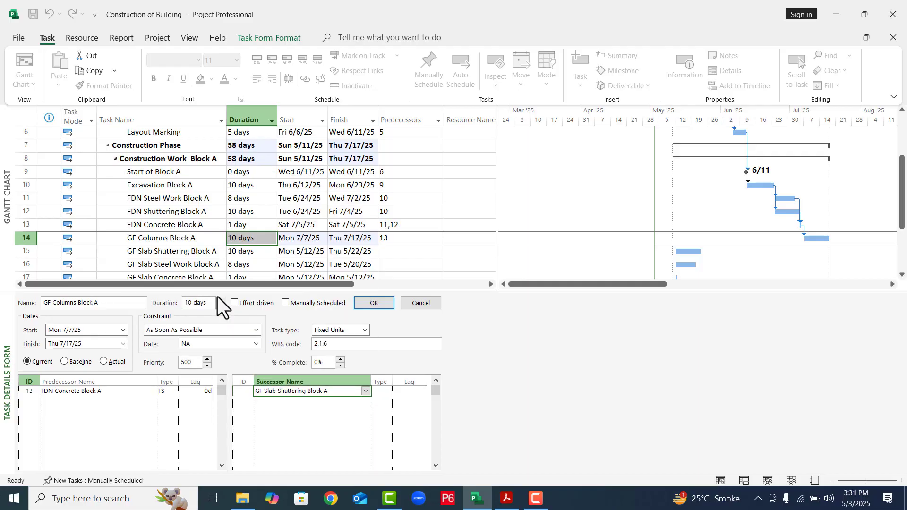
left_click(362, 403)
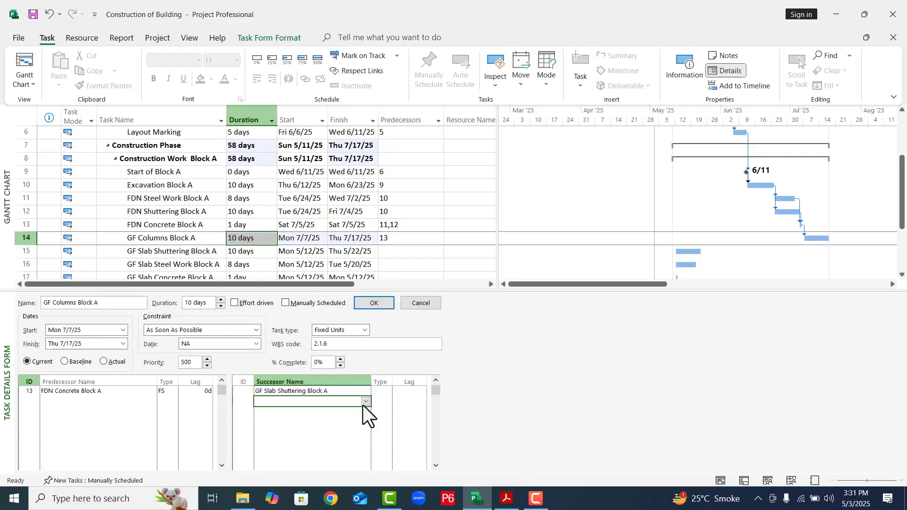
left_click(364, 403)
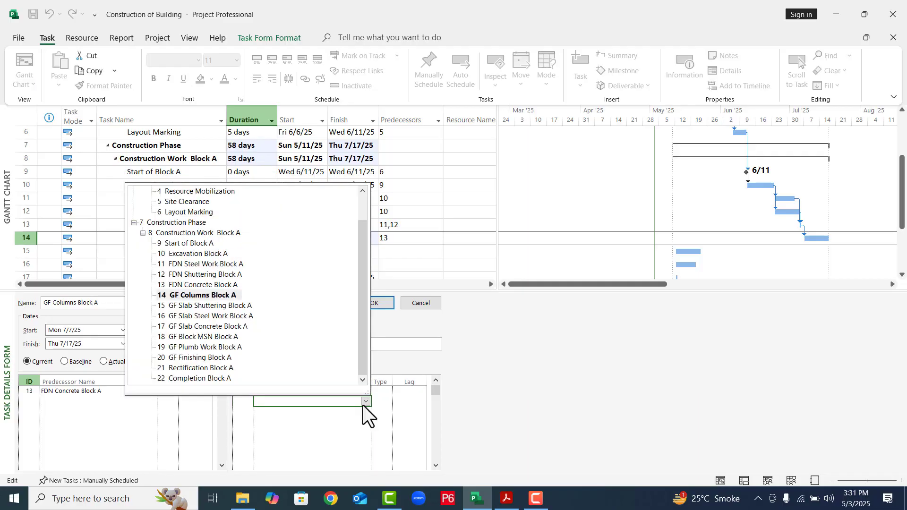
left_click(189, 316)
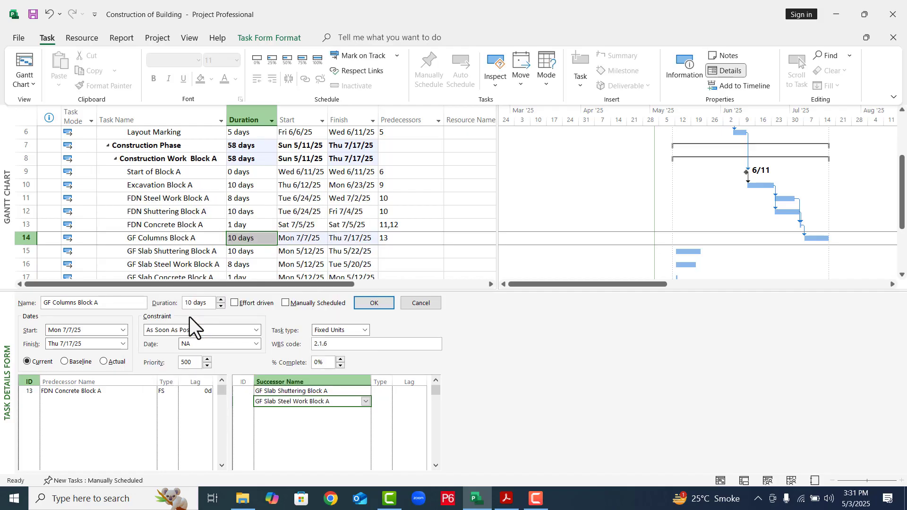
left_click(367, 412)
left_click(365, 411)
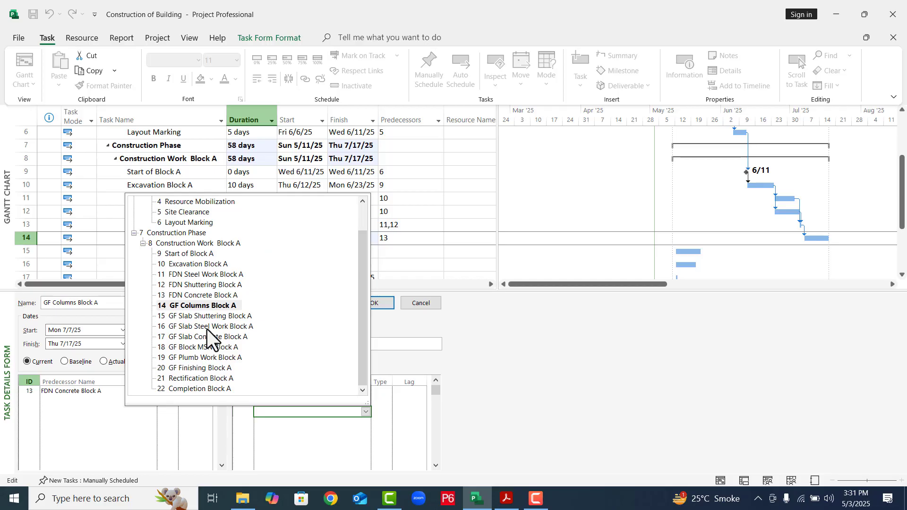
left_click(483, 345)
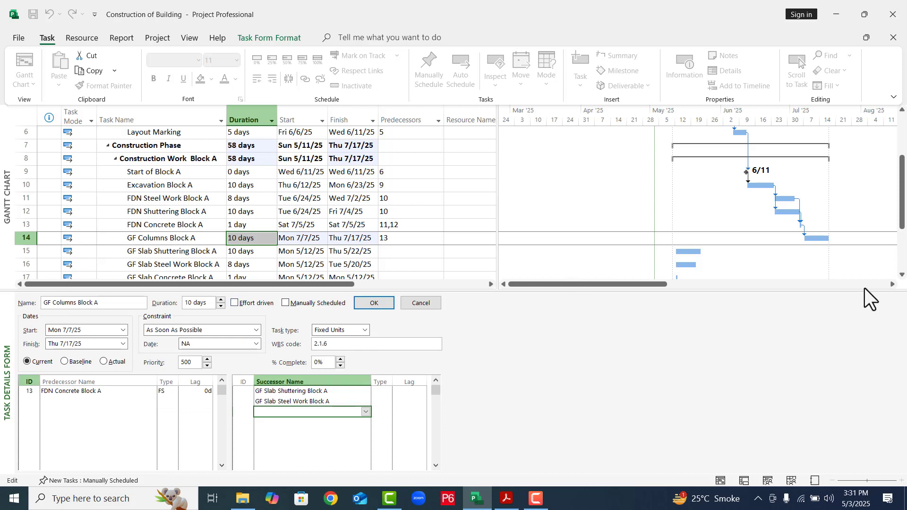
key("Return")
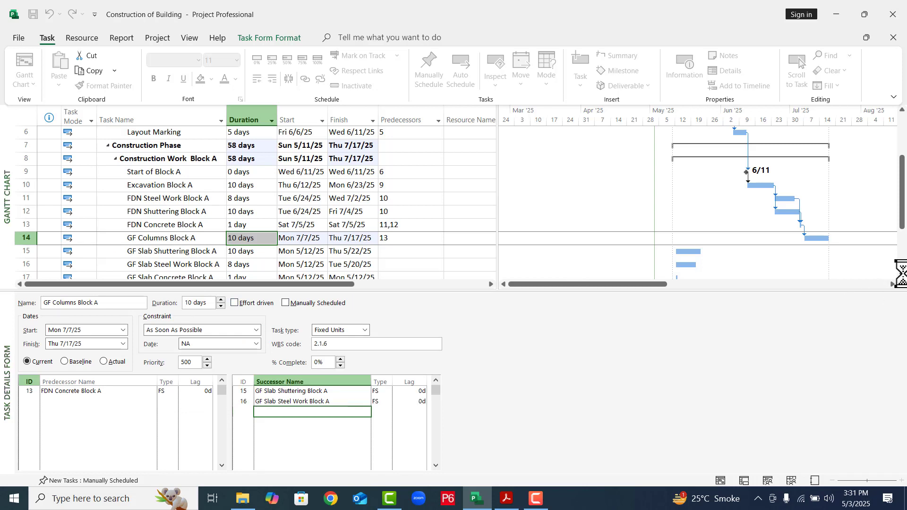
- Insert a new task above GF Slab Concrete Block A and set its task mode to Auto Scheduled
scroll(903, 282, "down", 2)
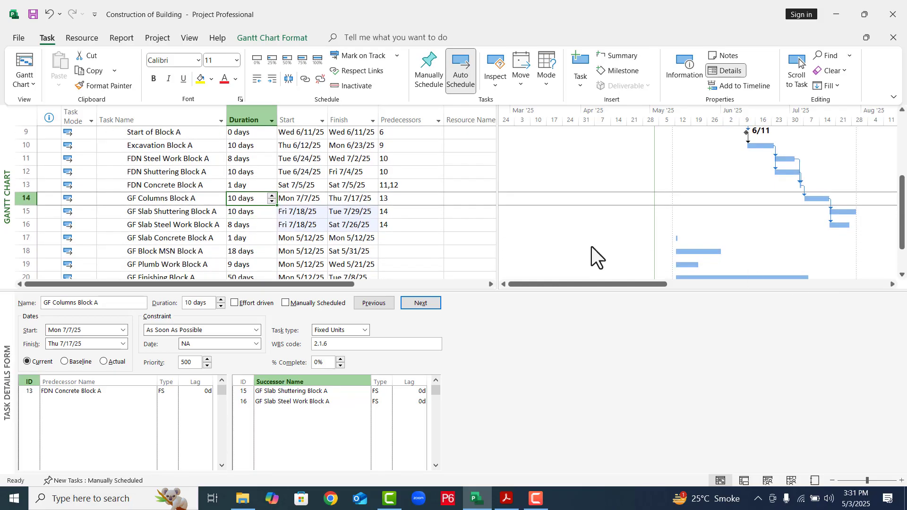
left_click(20, 211)
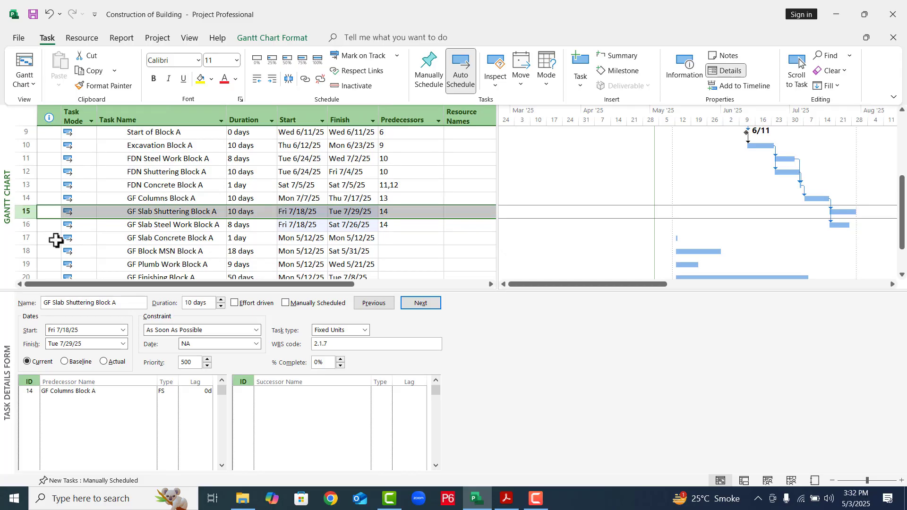
left_click(23, 237)
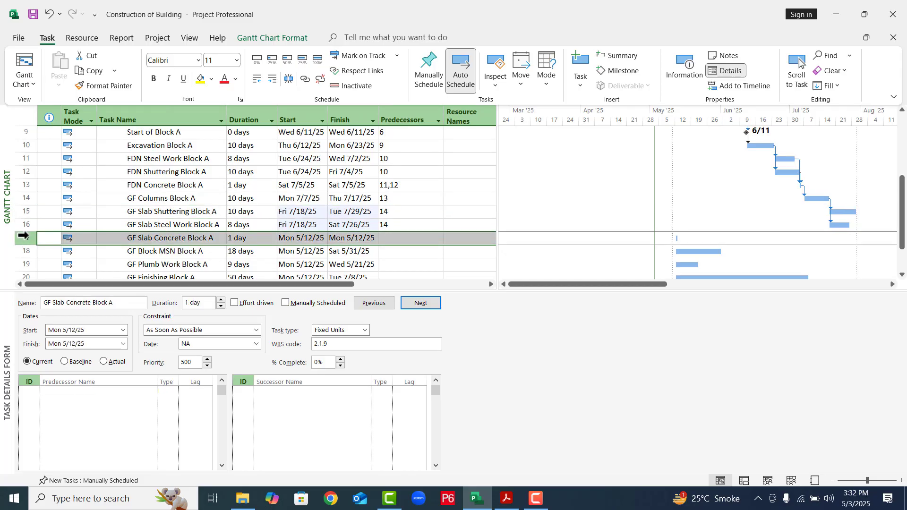
right_click(24, 235)
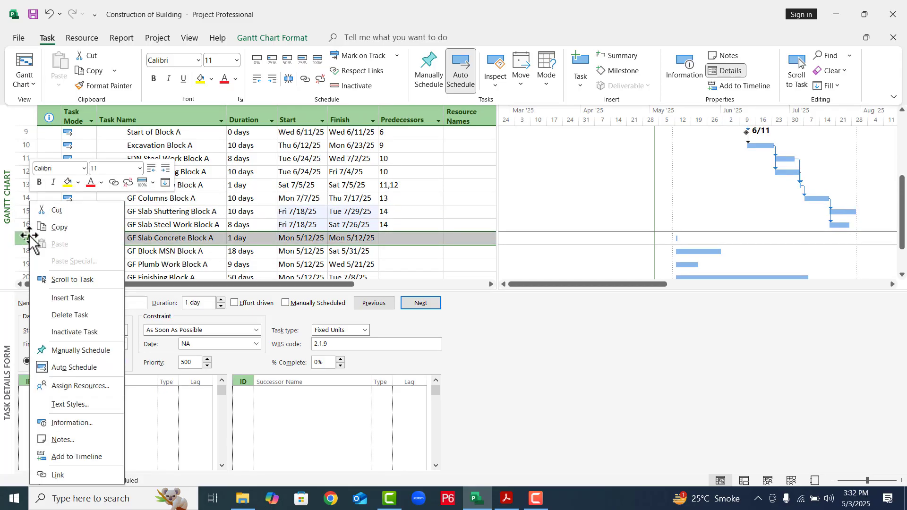
left_click(66, 298)
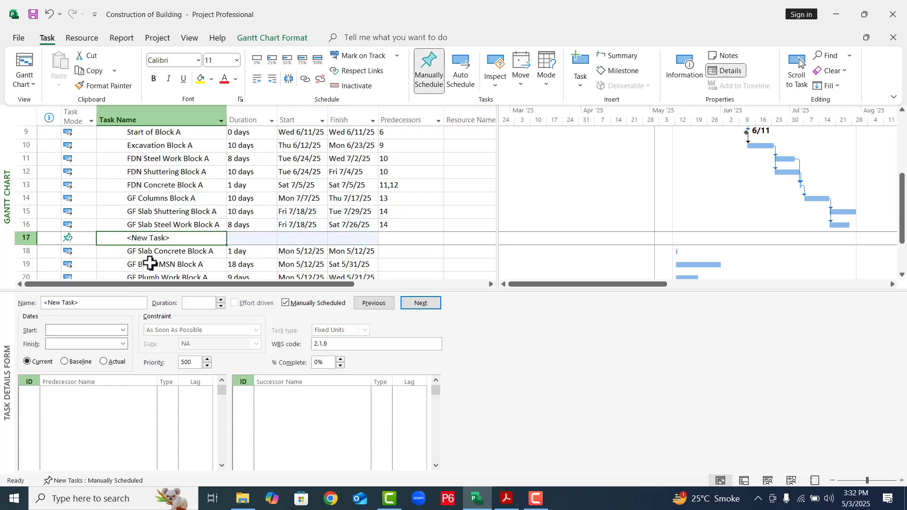
left_click(89, 238)
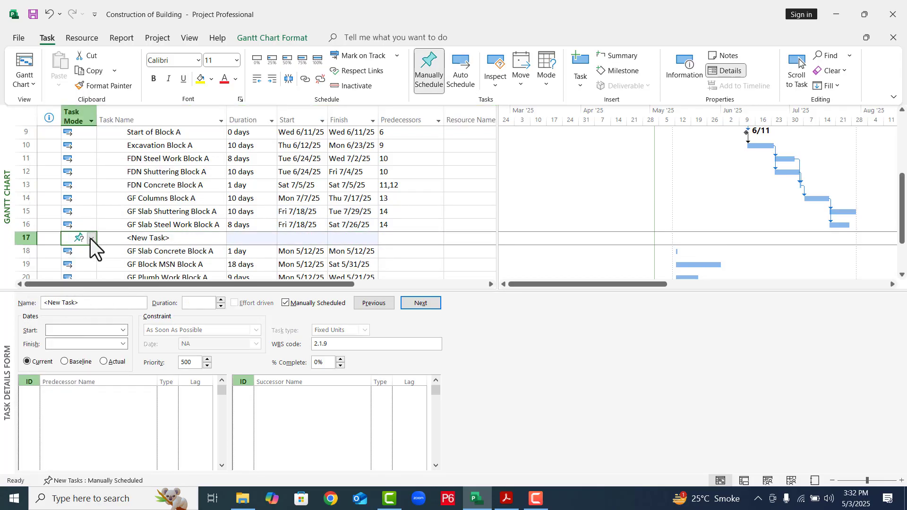
left_click(91, 238)
left_click(90, 256)
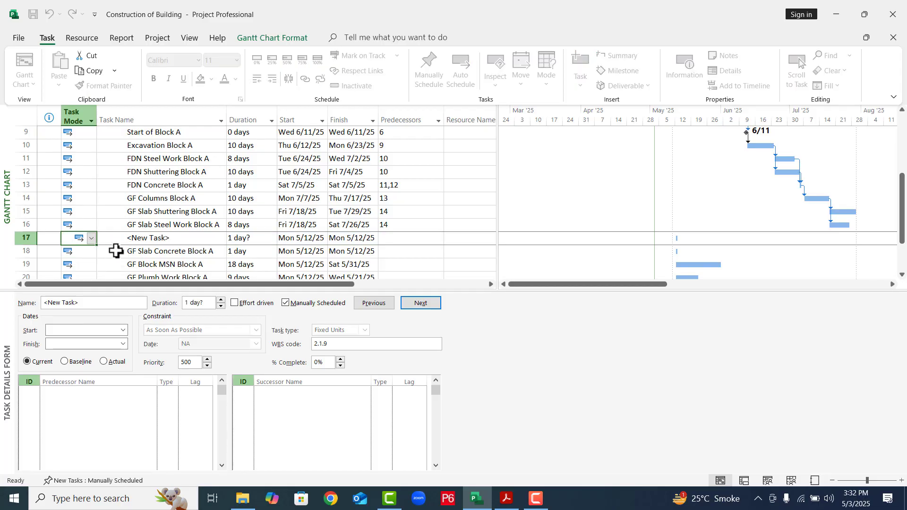
- Name the new task GF MEP Work Block A and set its duration to 6 days
left_click(172, 238)
type("G")
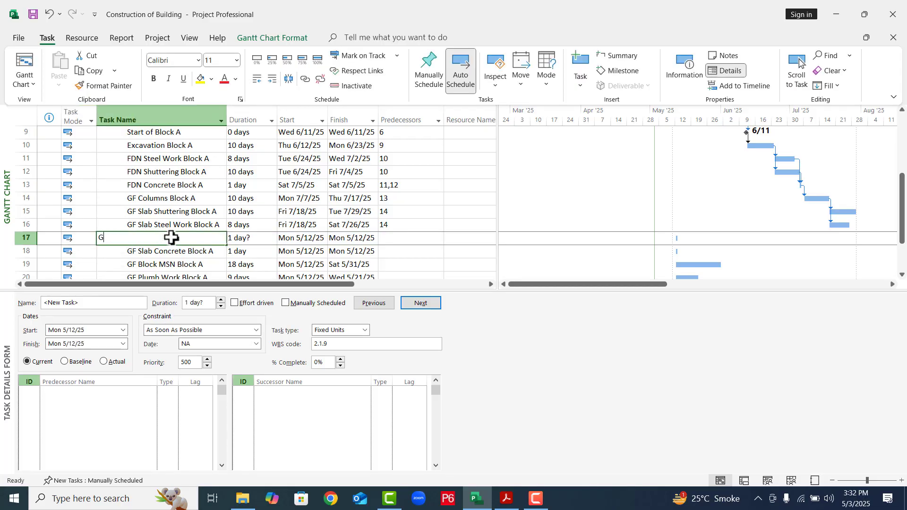
type("F ME")
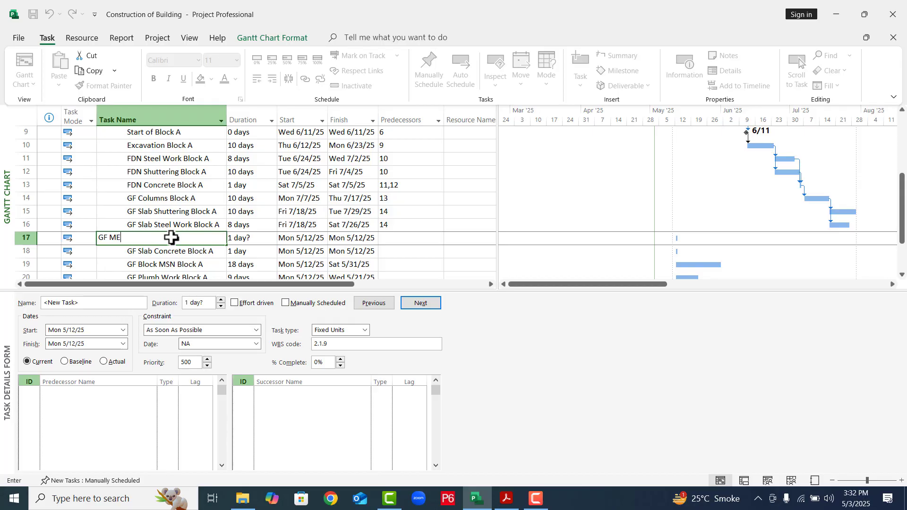
type("P Work Block A")
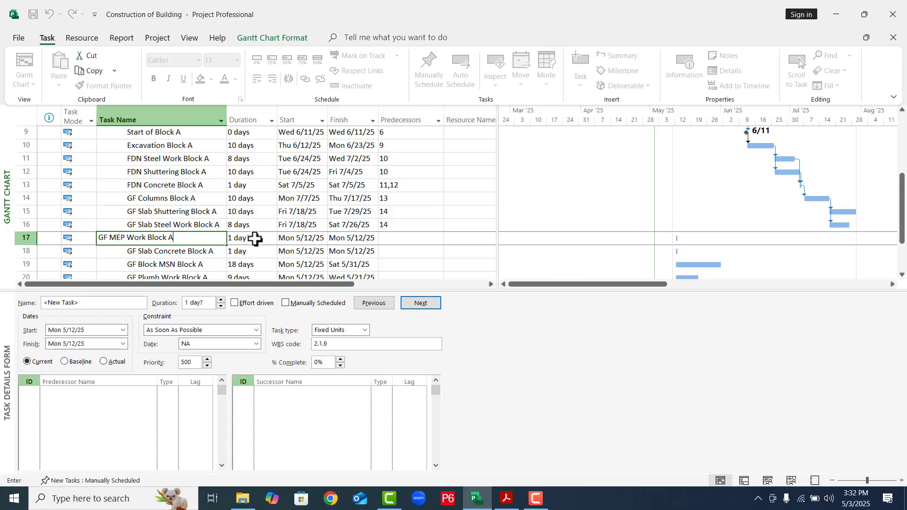
left_click(253, 238)
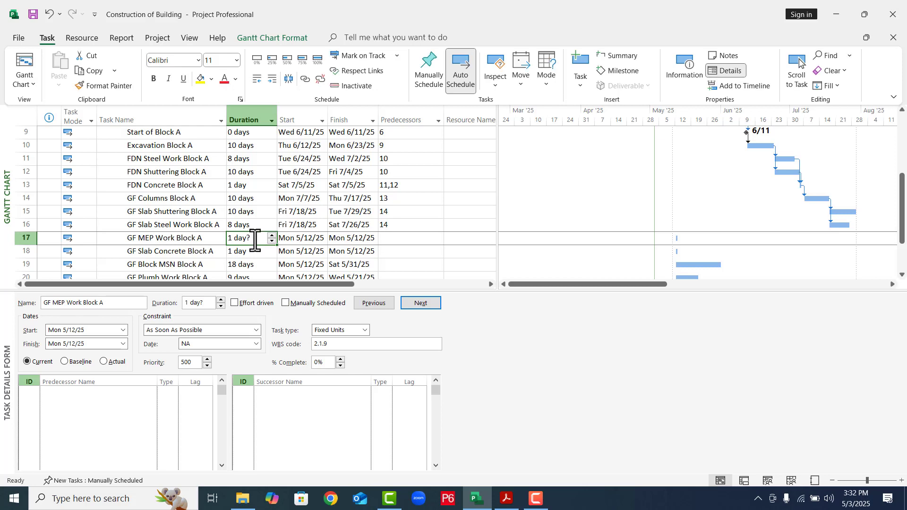
type("6")
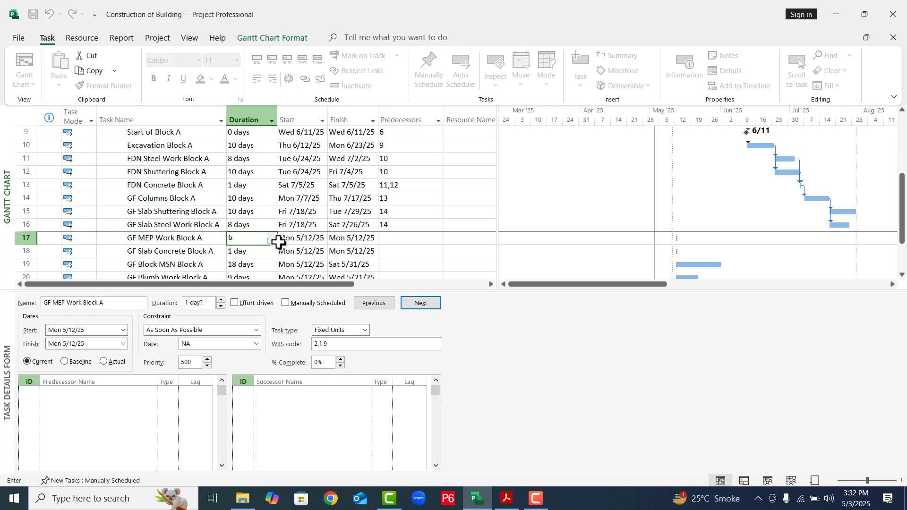
left_click(279, 241)
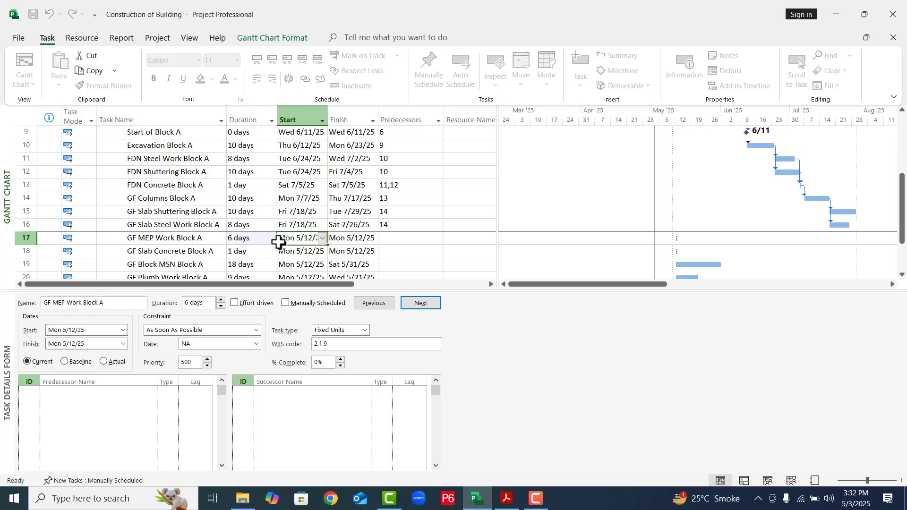
- Add GF MEP Work Block A as a third successor of GF Columns Block A in the task details form
left_click(181, 202)
left_click(357, 410)
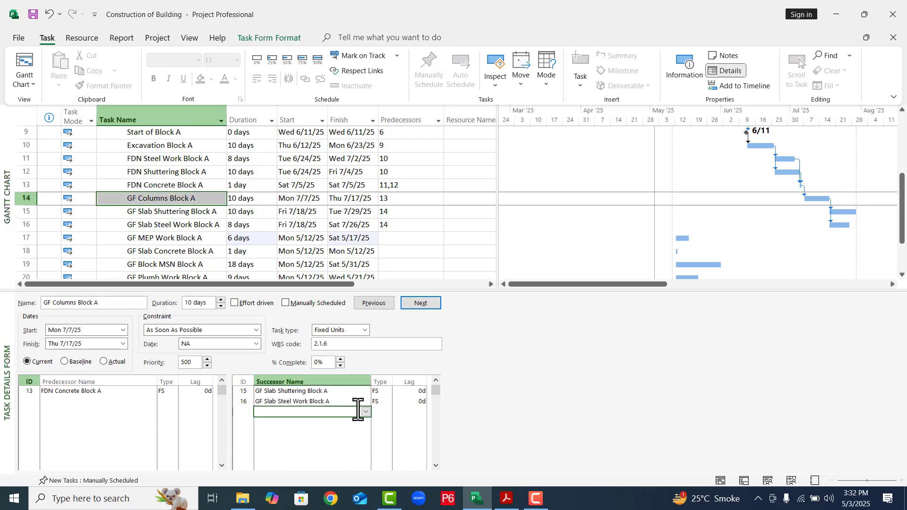
left_click(366, 411)
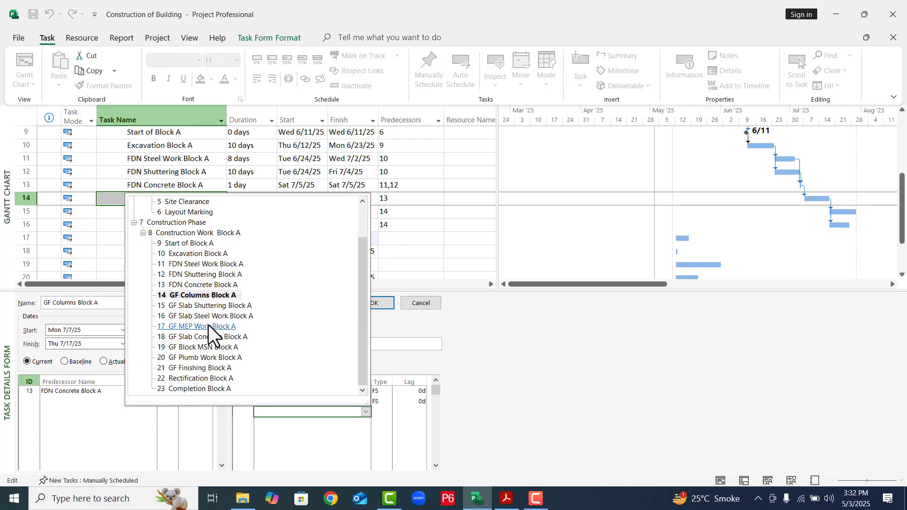
left_click(203, 330)
left_click(203, 330)
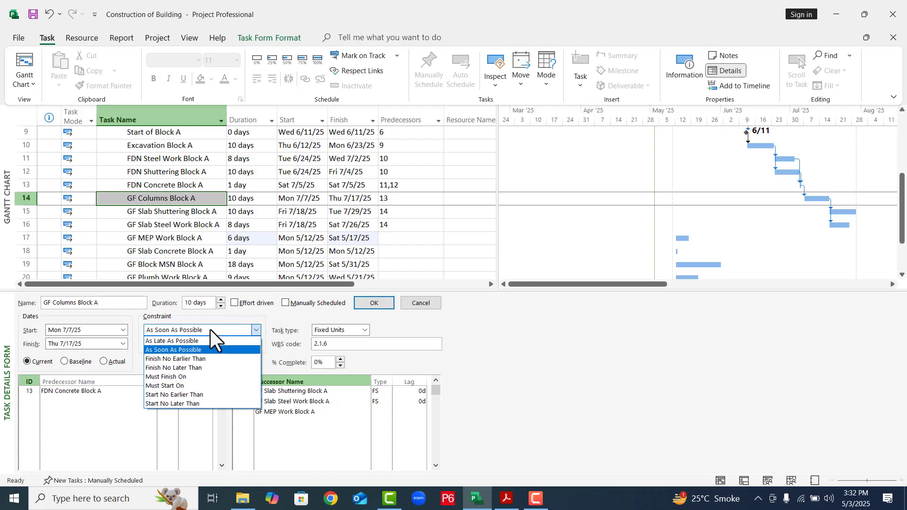
left_click(532, 442)
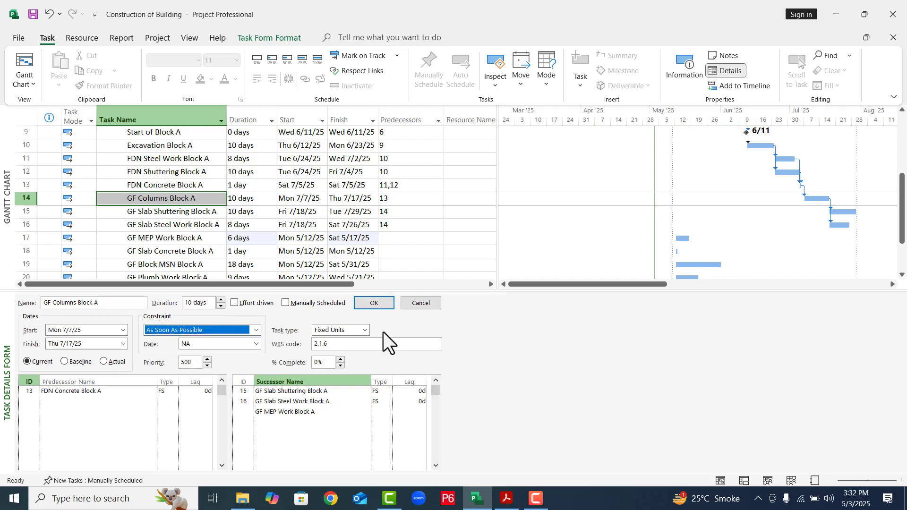
left_click(378, 304)
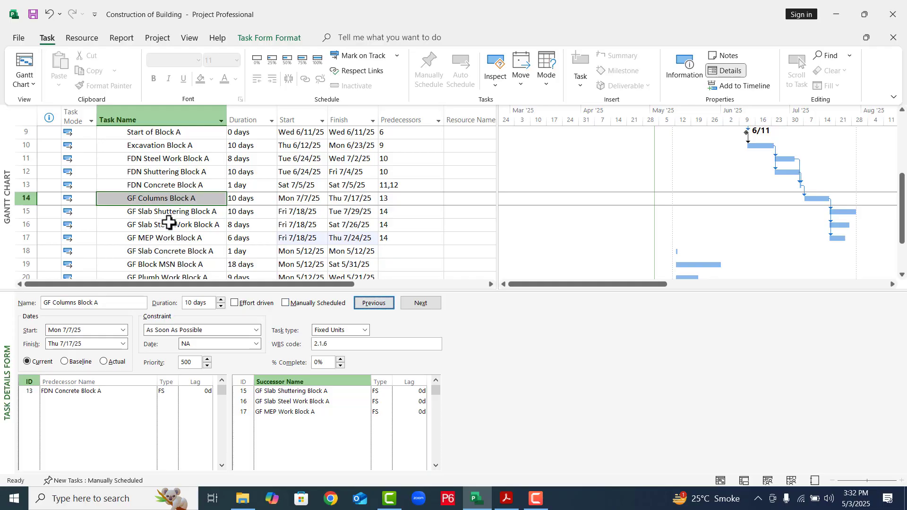
- Add GF Slab Shuttering Block A, GF Slab Steel Work Block A and GF MEP Work Block A as predecessors of GF Slab Concrete Block A
left_click(163, 251)
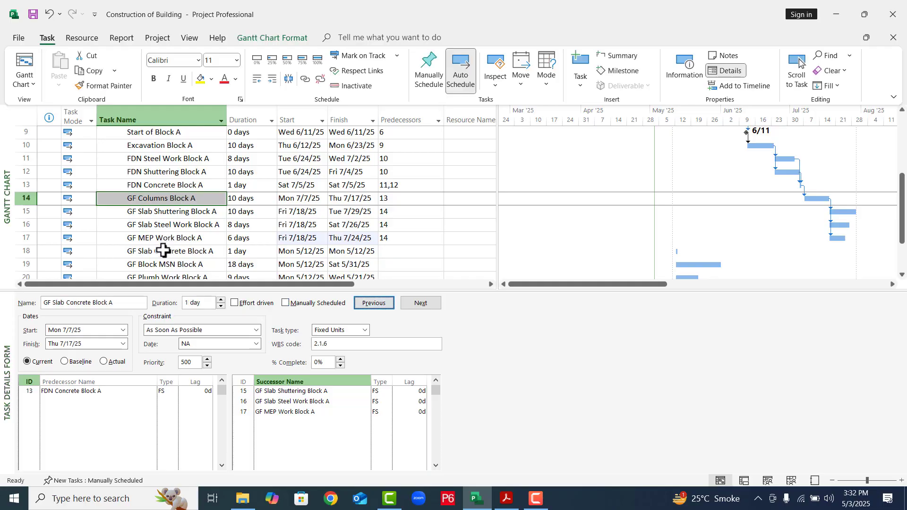
left_click(167, 212)
left_click(164, 251)
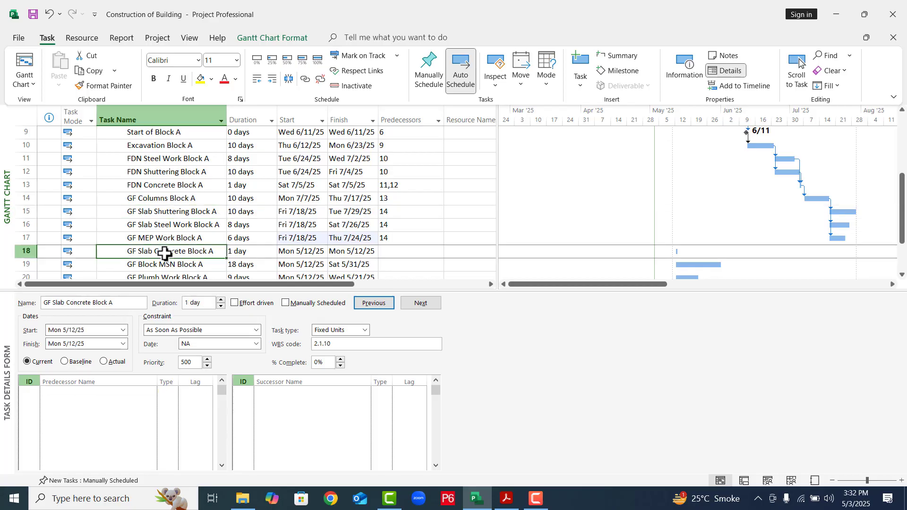
left_click(147, 393)
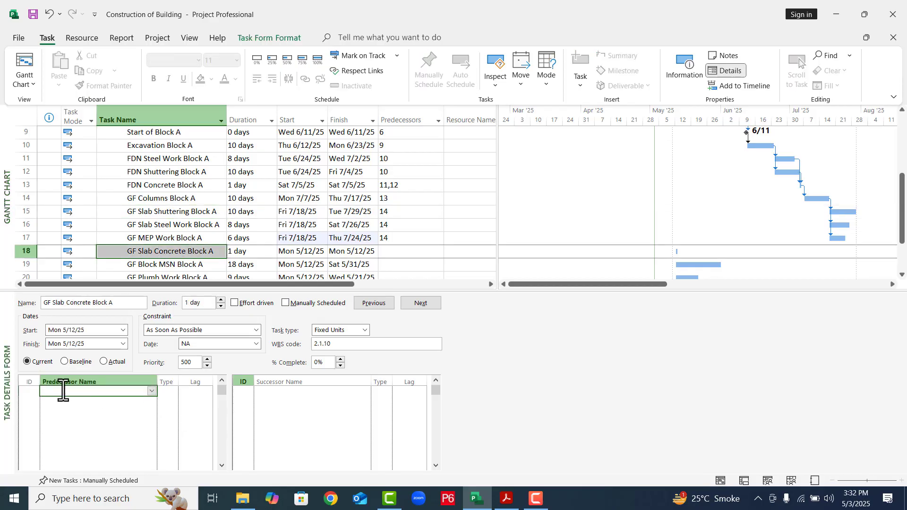
left_click(151, 391)
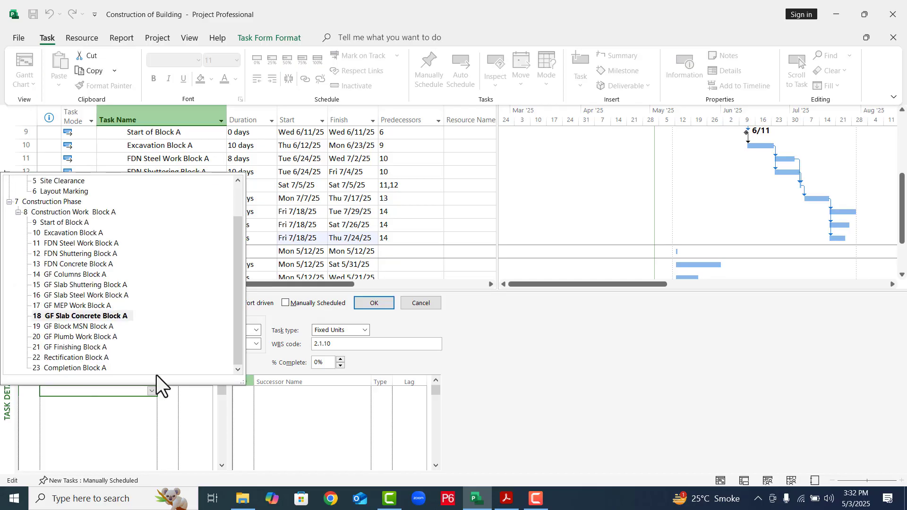
left_click(94, 287)
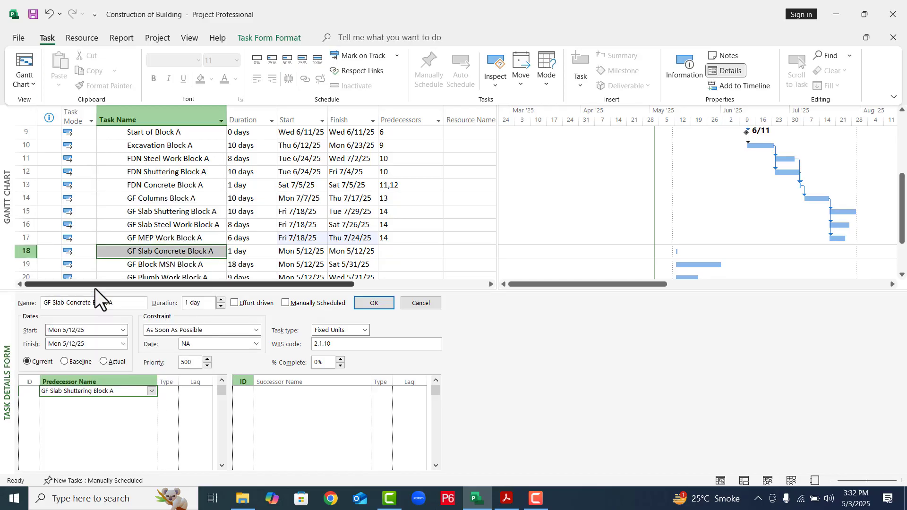
left_click(149, 406)
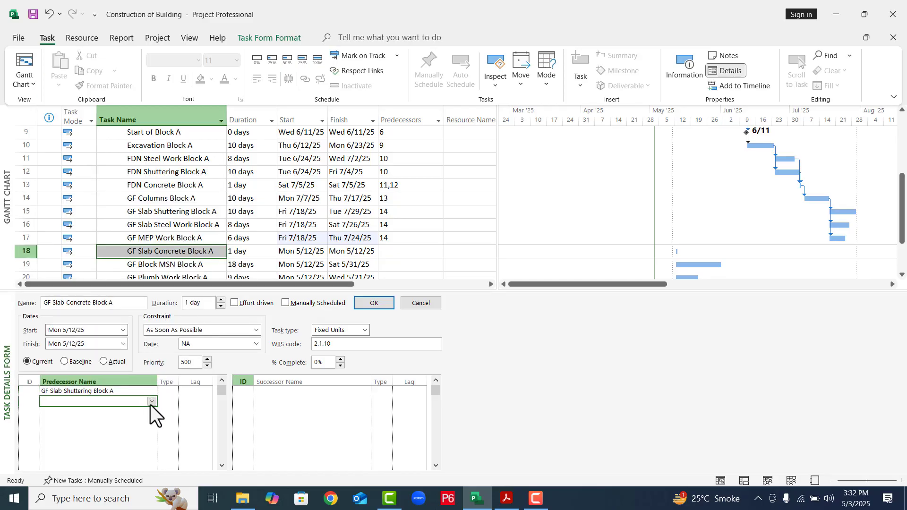
left_click(151, 402)
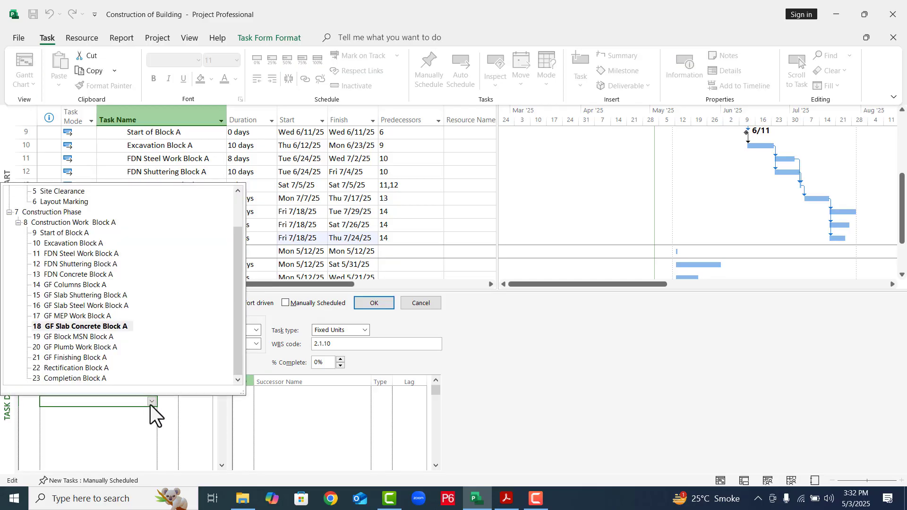
left_click(96, 305)
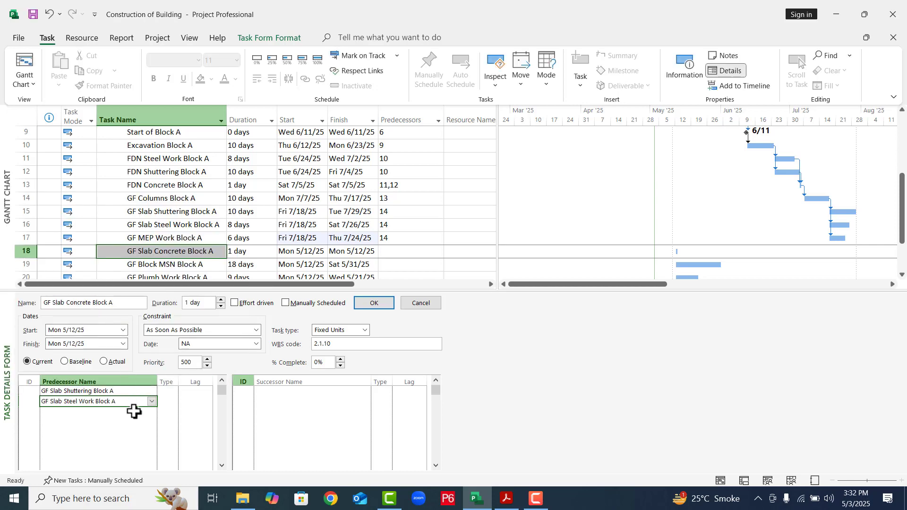
left_click(136, 411)
left_click(151, 411)
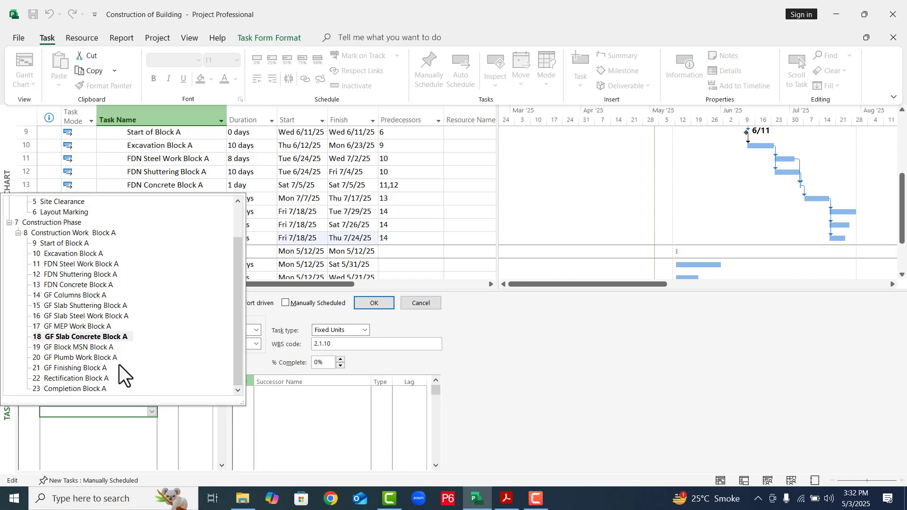
left_click(85, 328)
left_click(376, 300)
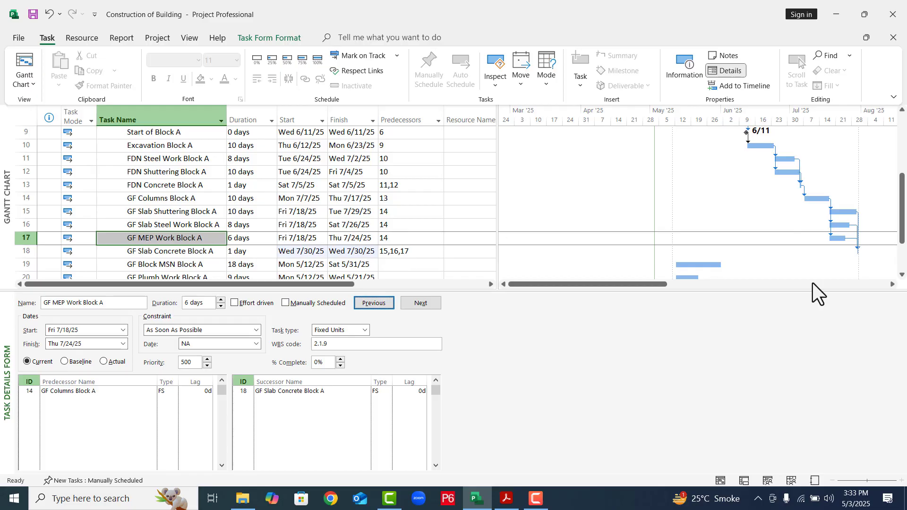
- Enter GF Block MSN Block A as the first successor of GF Slab Concrete Block A
left_click(902, 274)
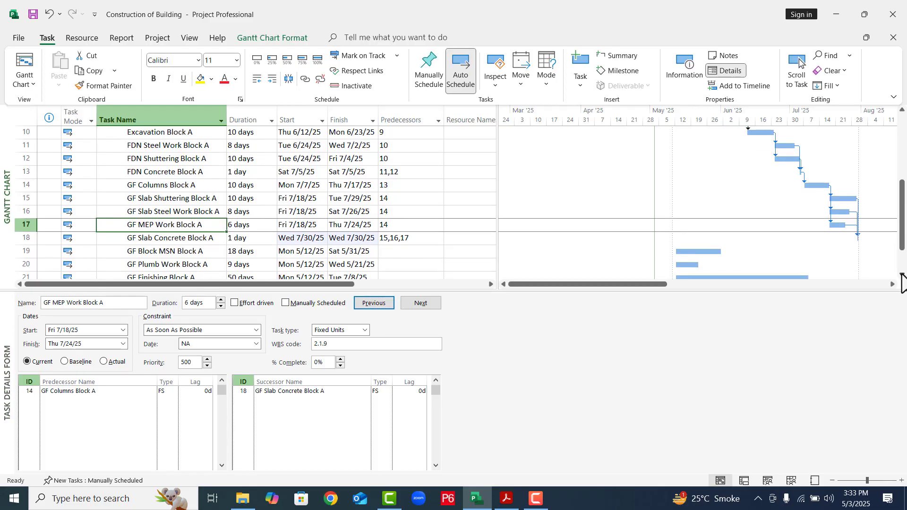
left_click(902, 276)
left_click(902, 276)
left_click(901, 276)
left_click(902, 277)
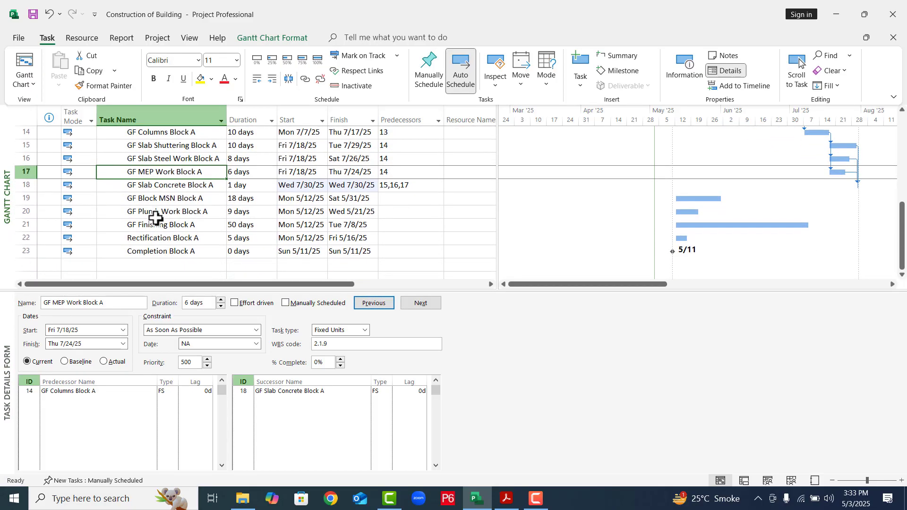
left_click(158, 188)
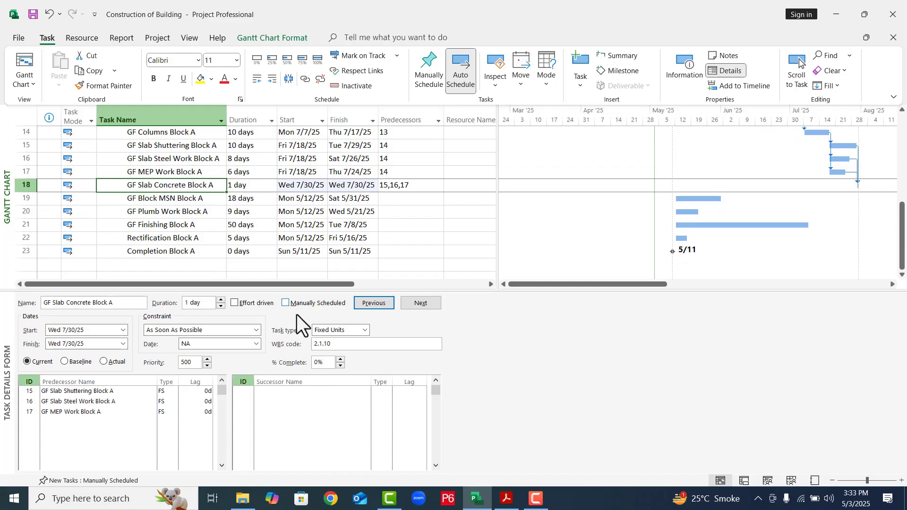
left_click(305, 390)
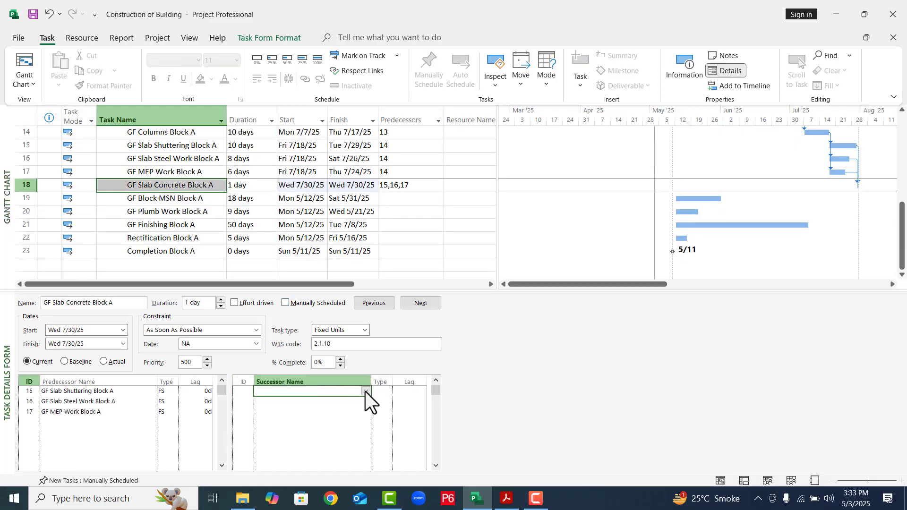
left_click(365, 391)
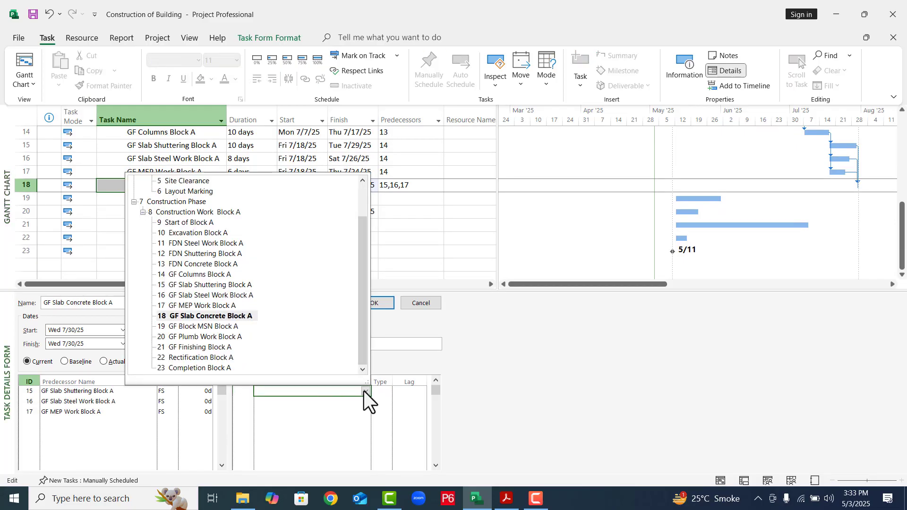
left_click(211, 330)
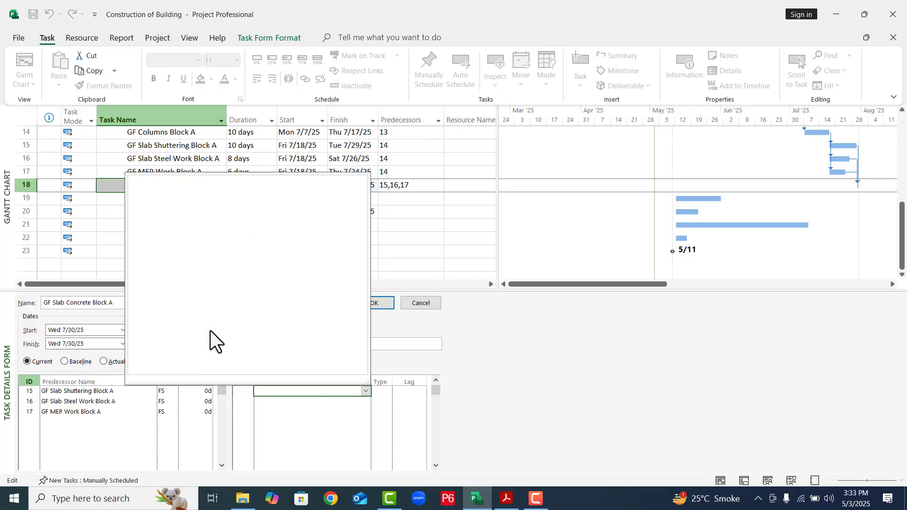
- Enter GF Plumb Work Block A as the second successor of GF Slab Concrete Block A and apply both links
left_click(361, 403)
left_click(365, 401)
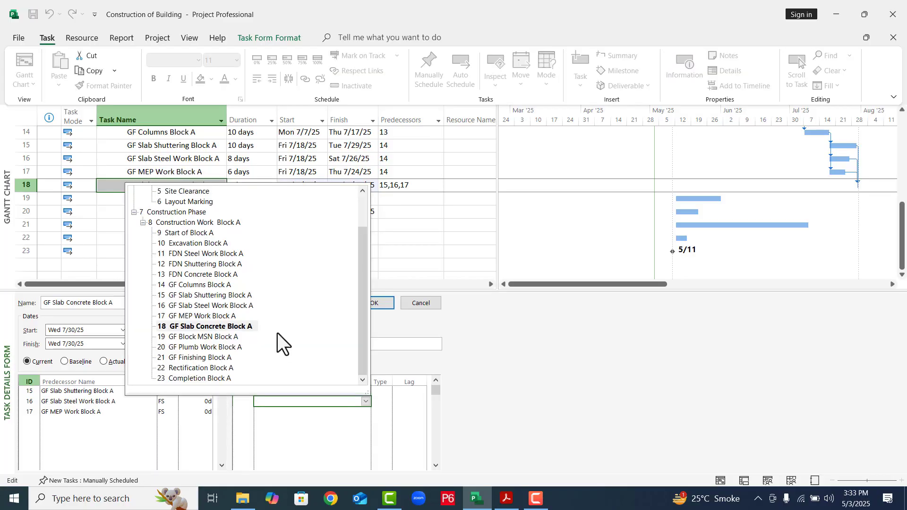
left_click(211, 336)
left_click(222, 333)
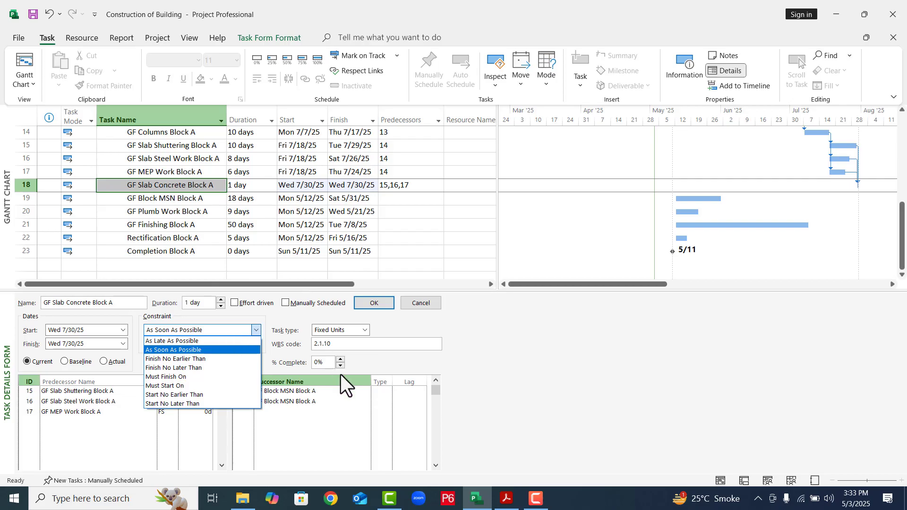
left_click(349, 399)
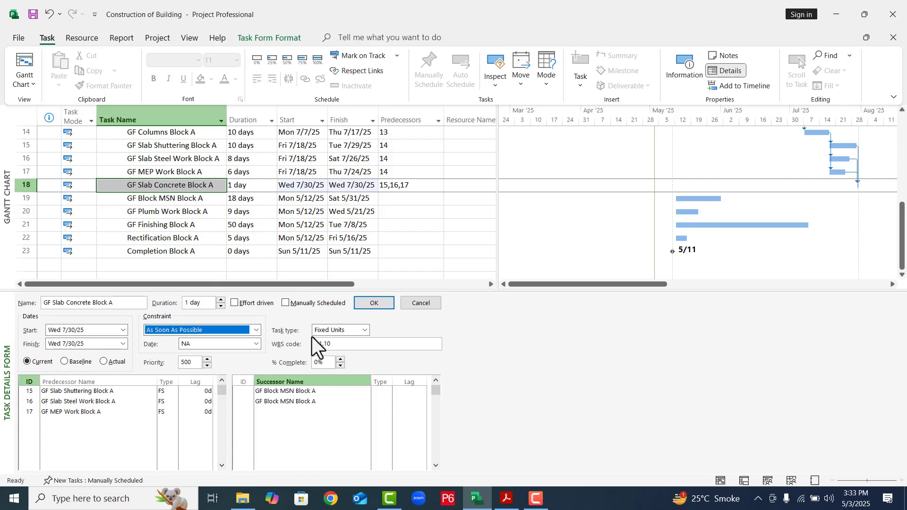
left_click(313, 400)
left_click(349, 401)
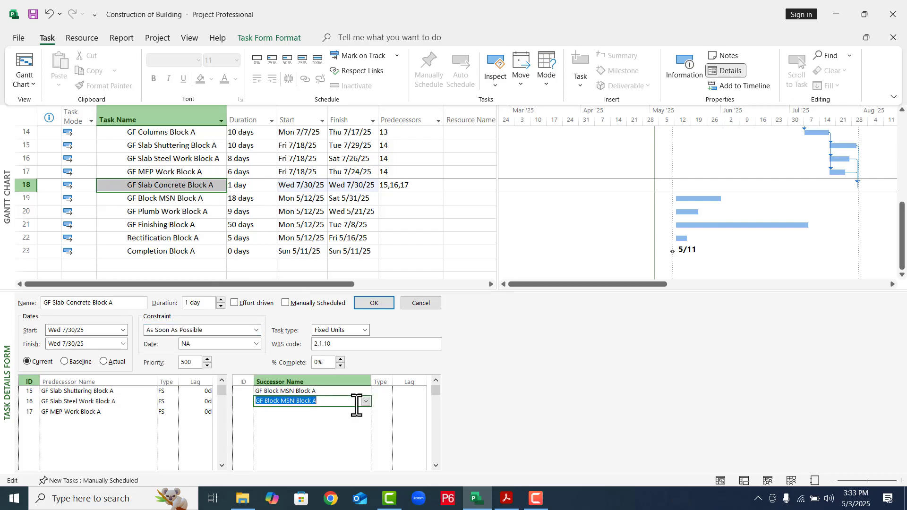
left_click(366, 402)
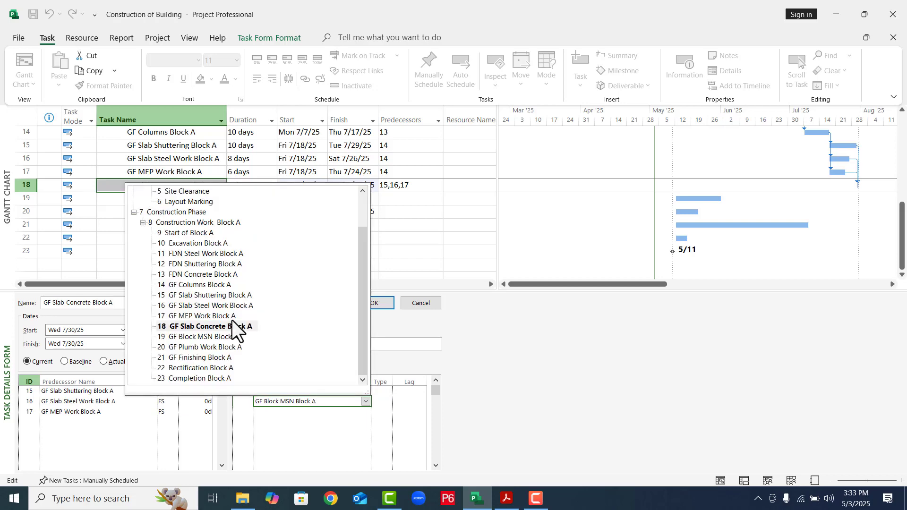
left_click(208, 347)
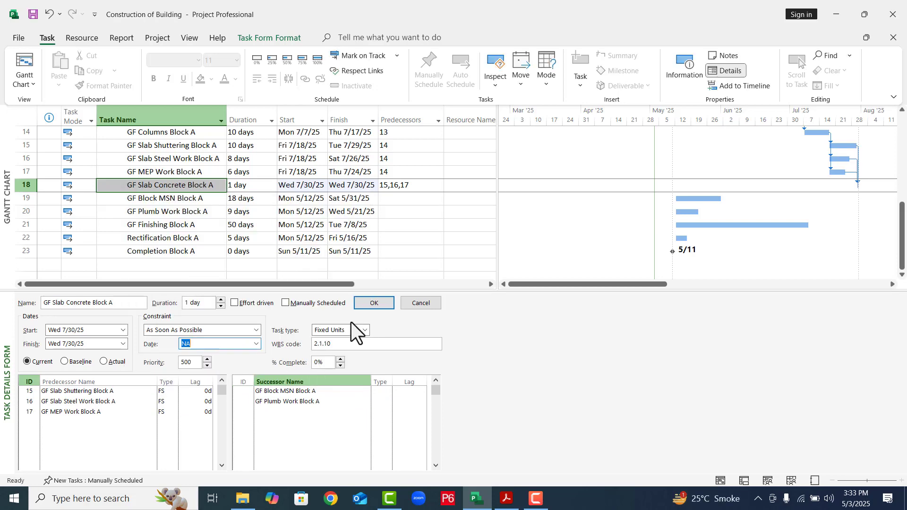
left_click(364, 305)
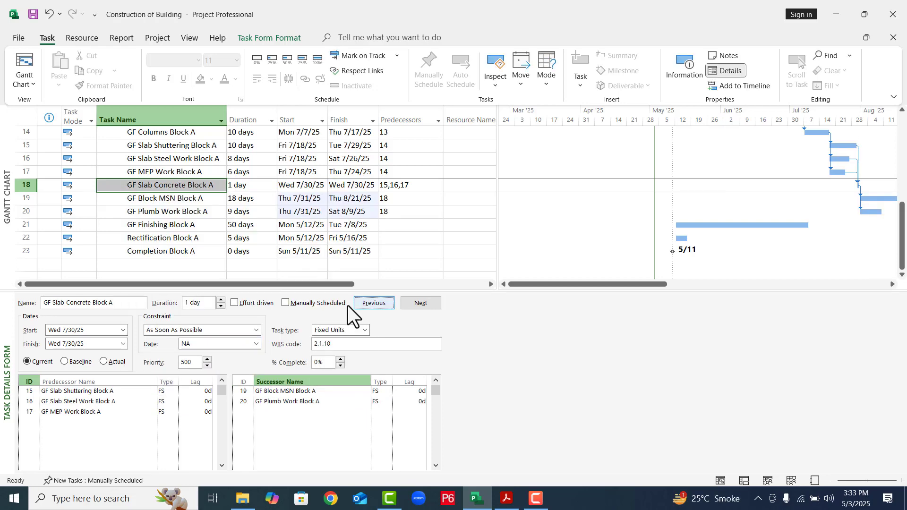
- Add GF Finishing Block A as the successor of GF Block MSN Block A
left_click(157, 203)
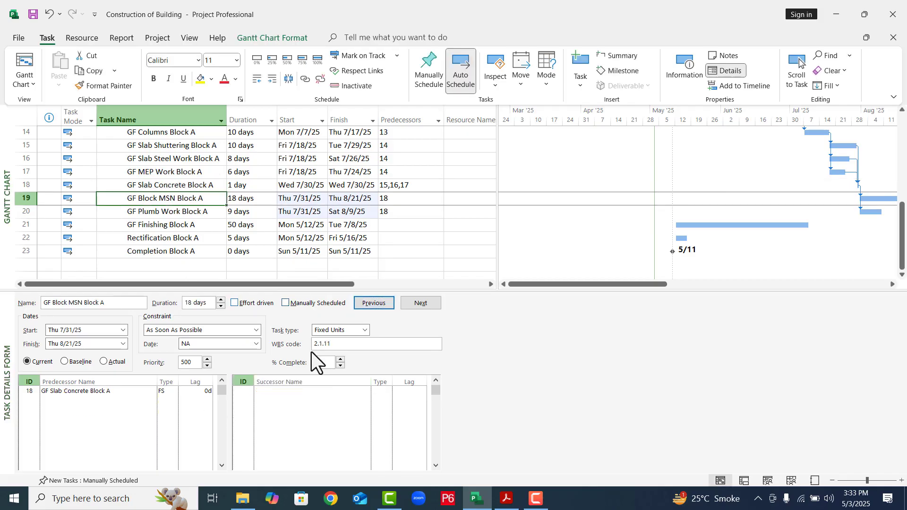
left_click(360, 392)
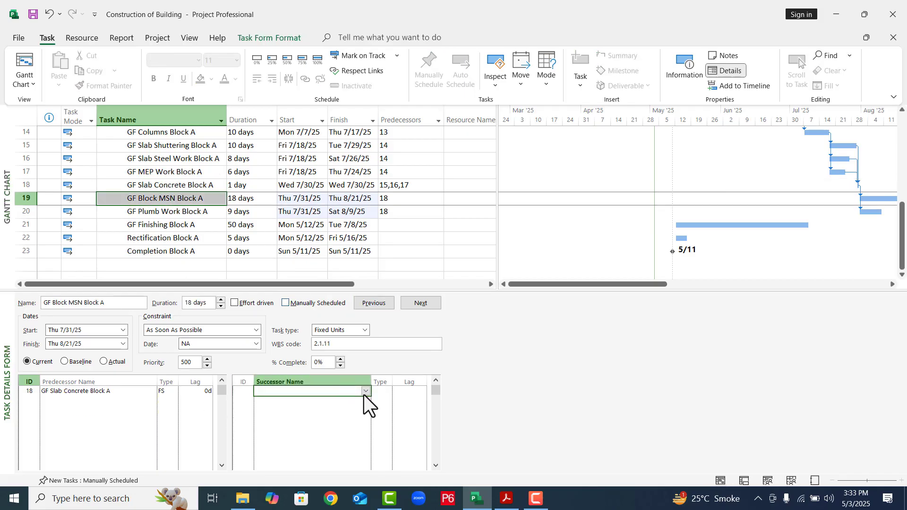
left_click(366, 391)
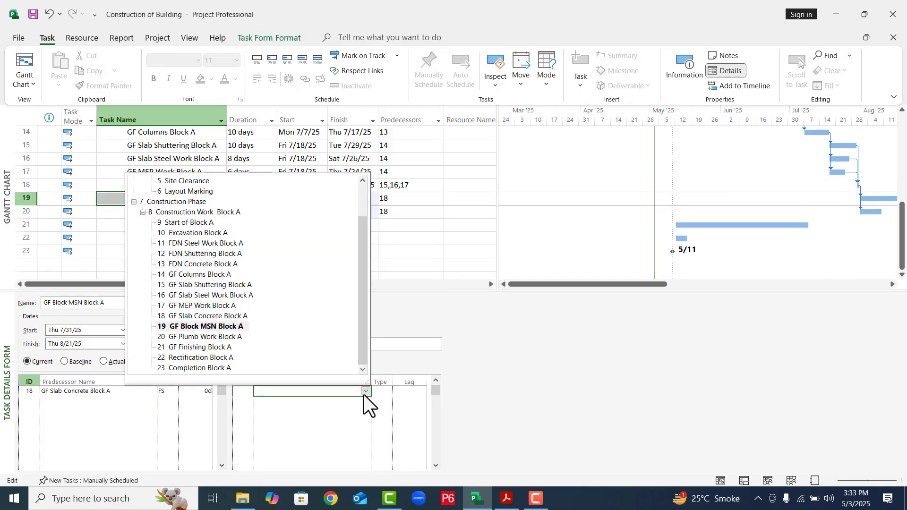
left_click(206, 347)
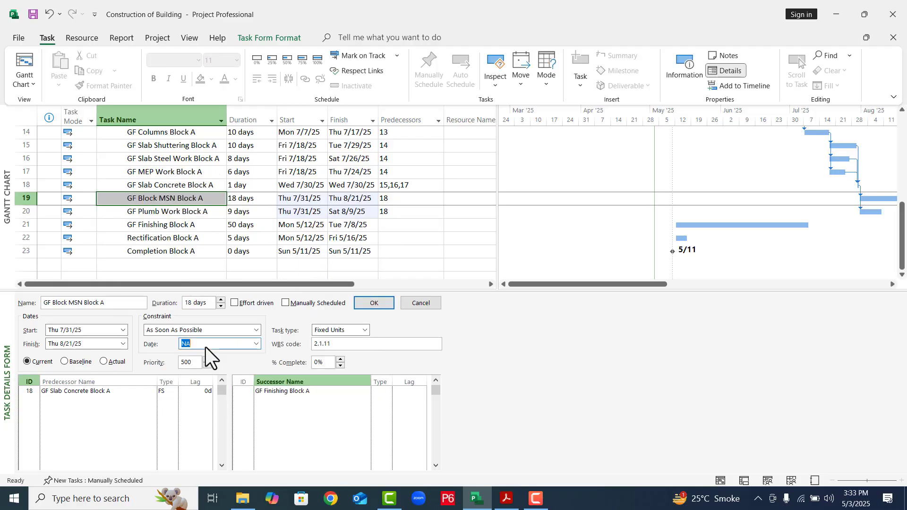
- Add GF Finishing Block A as the successor of GF Plumb Work Block A
left_click(172, 210)
left_click(180, 213)
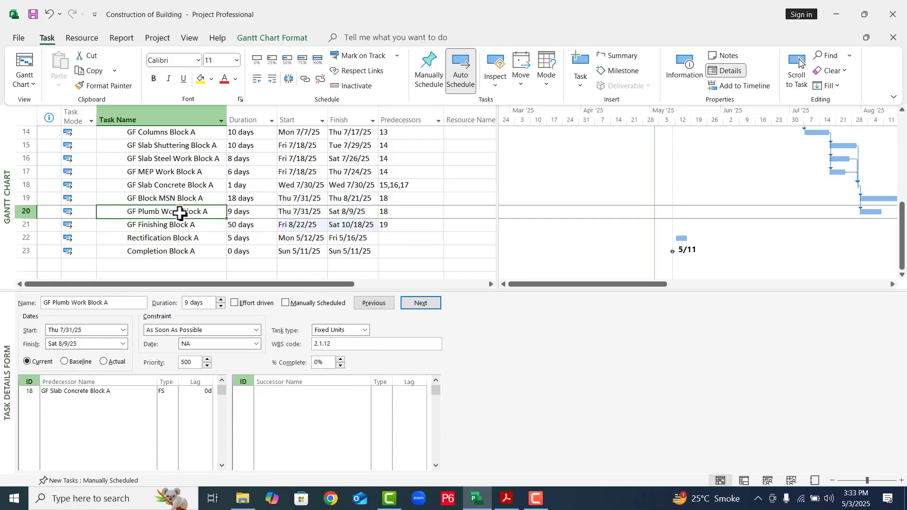
left_click(362, 399)
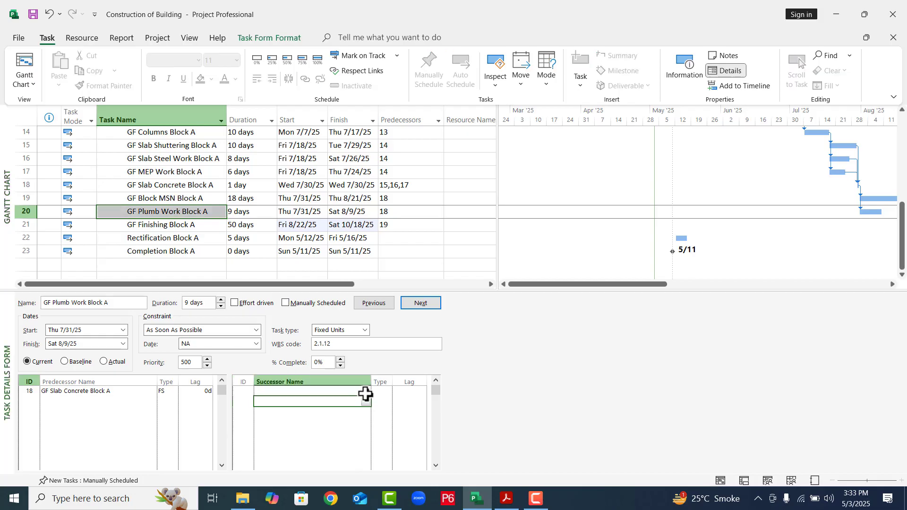
left_click(365, 393)
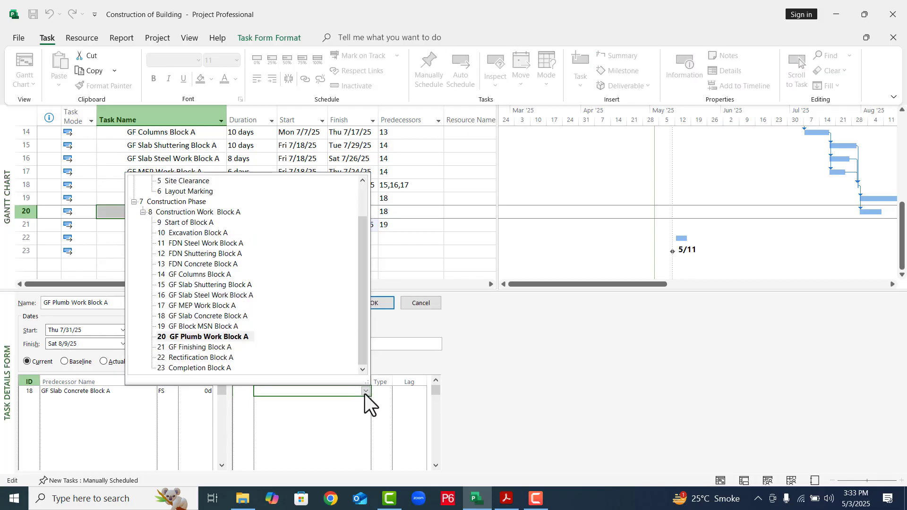
left_click(191, 351)
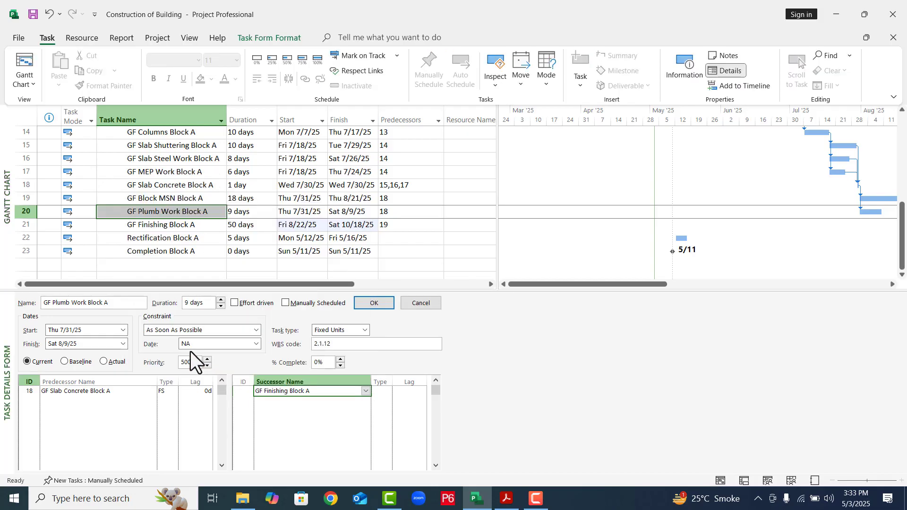
left_click(379, 304)
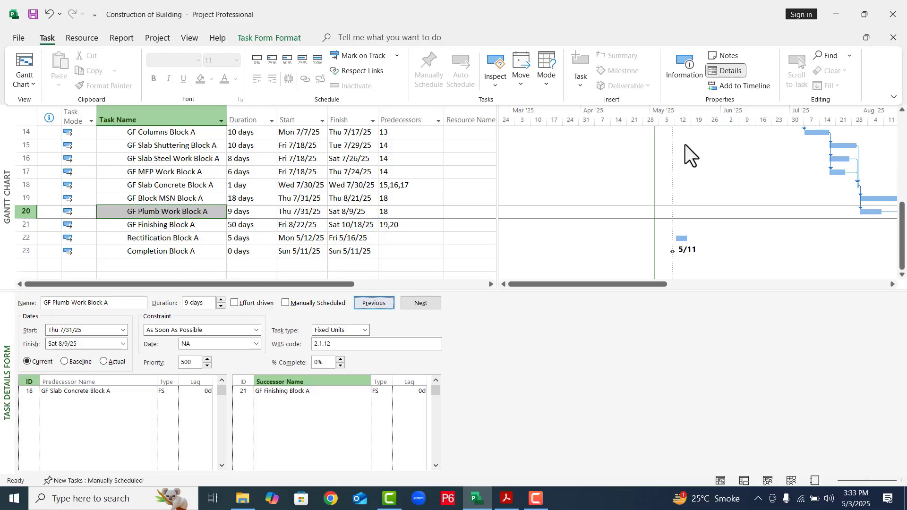
- Hide the task details form and link GF Finishing Block A, Rectification Block A and Completion Block A in sequence
left_click(736, 70)
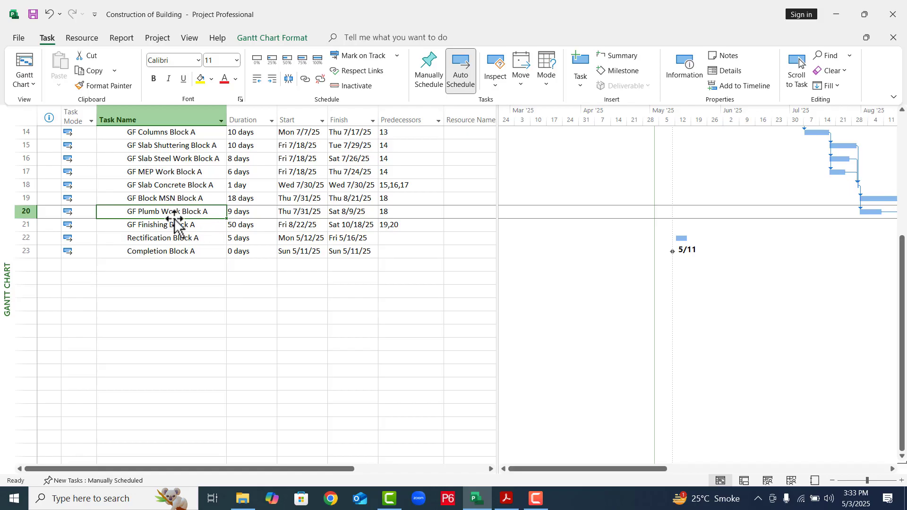
left_click(163, 228)
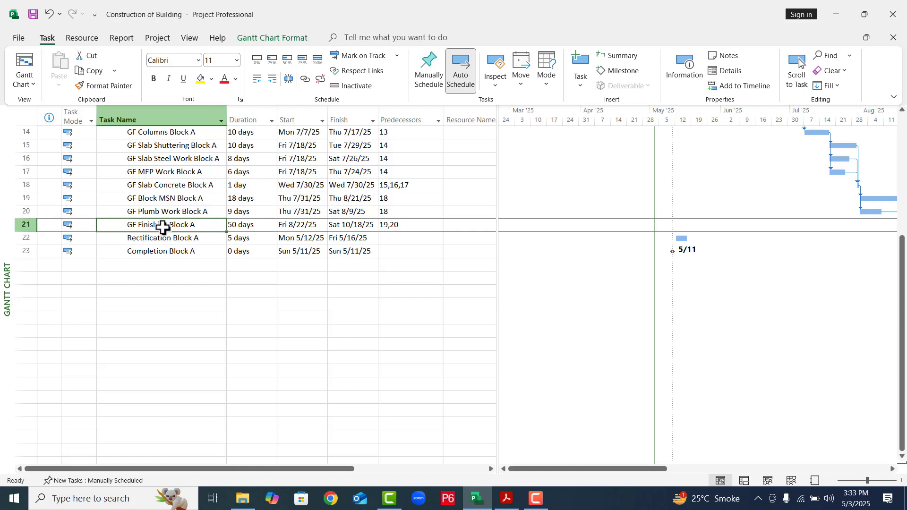
left_click(156, 253, "shift")
right_click(157, 253)
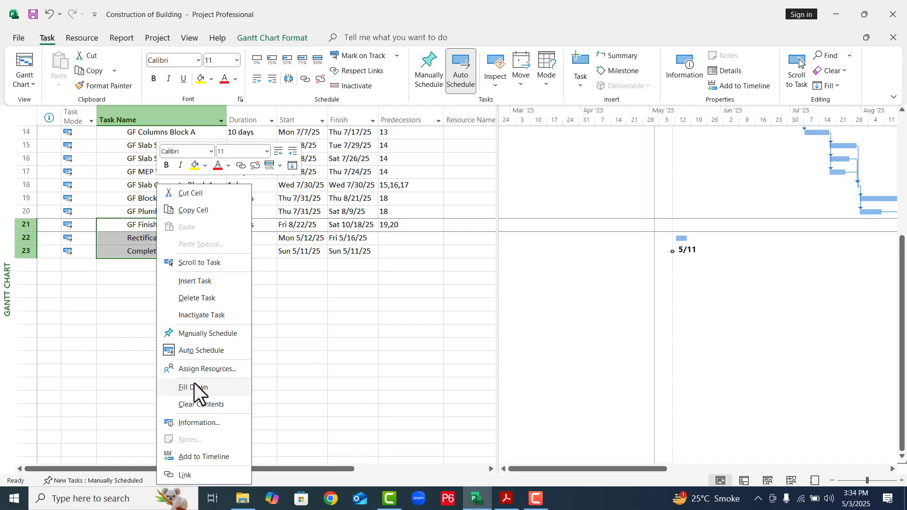
left_click(305, 79)
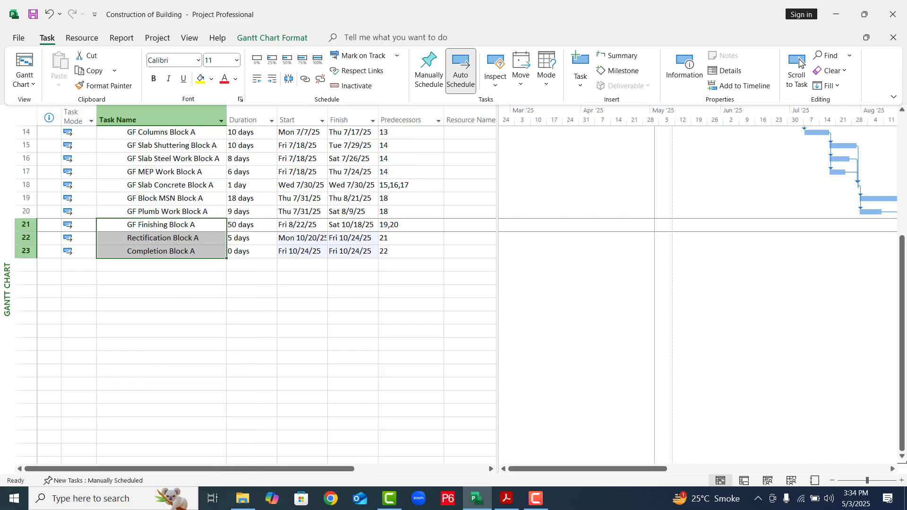
- Review the whole schedule on a wider timescale and check the durations of the Preparation Work and Construction Work Block A summary tasks
left_click(901, 134)
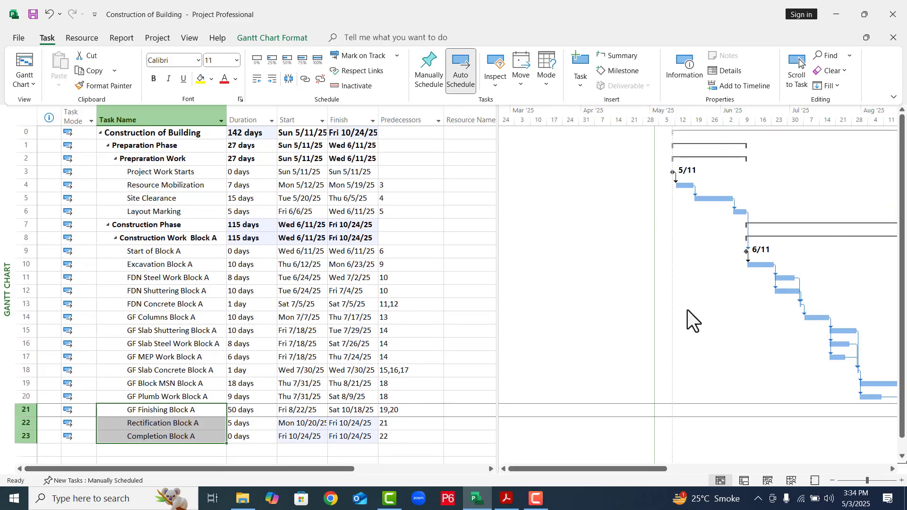
left_click(832, 480)
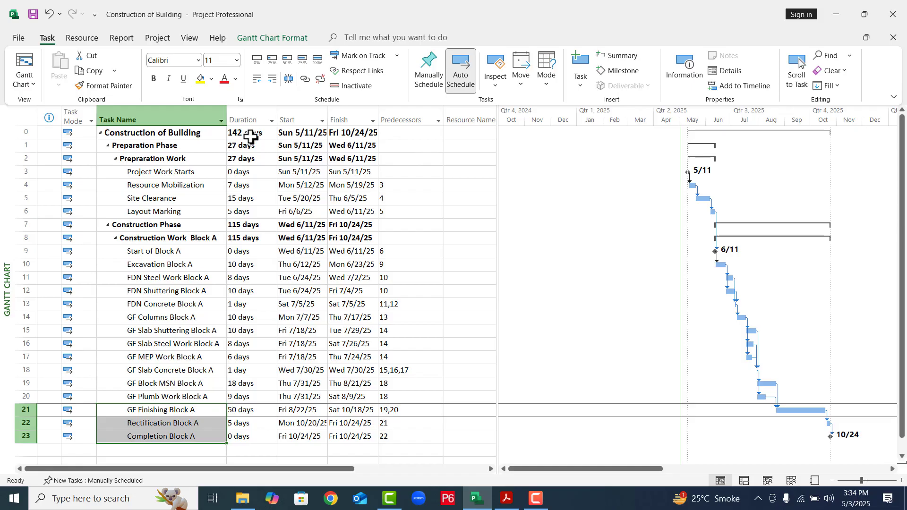
left_click(242, 159)
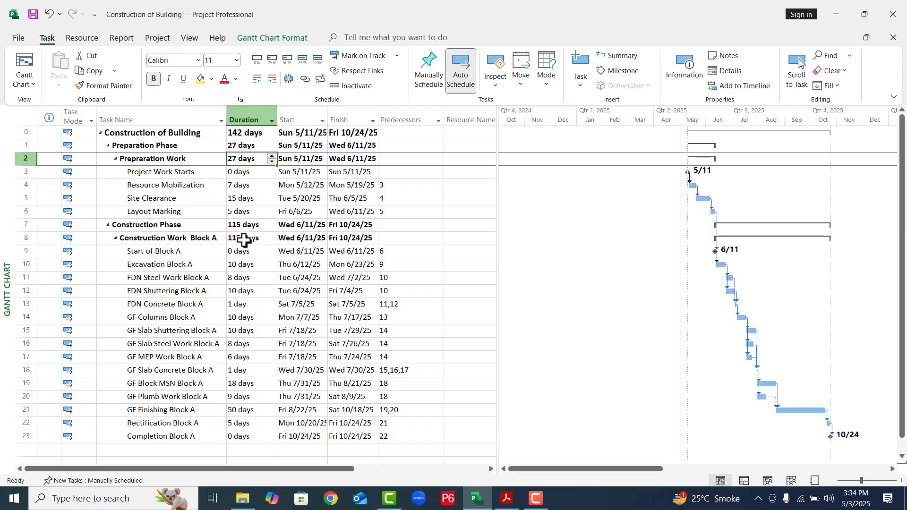
left_click(243, 240)
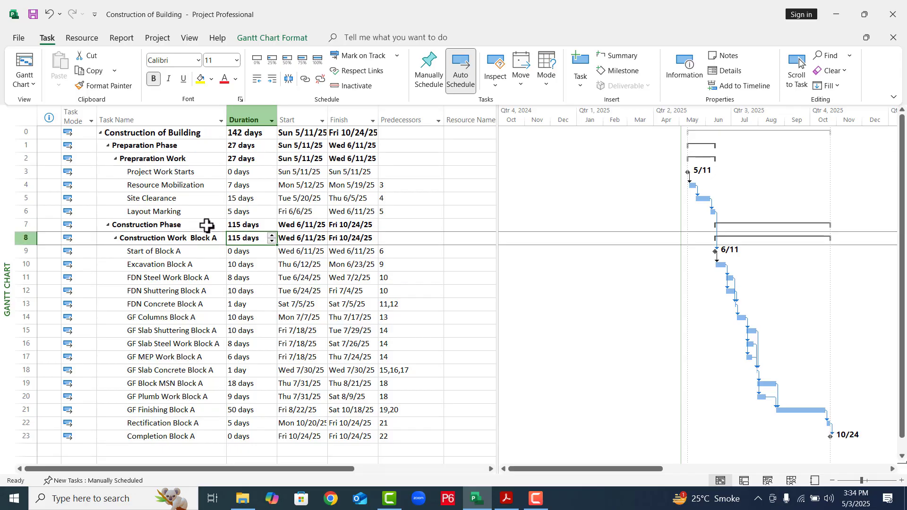
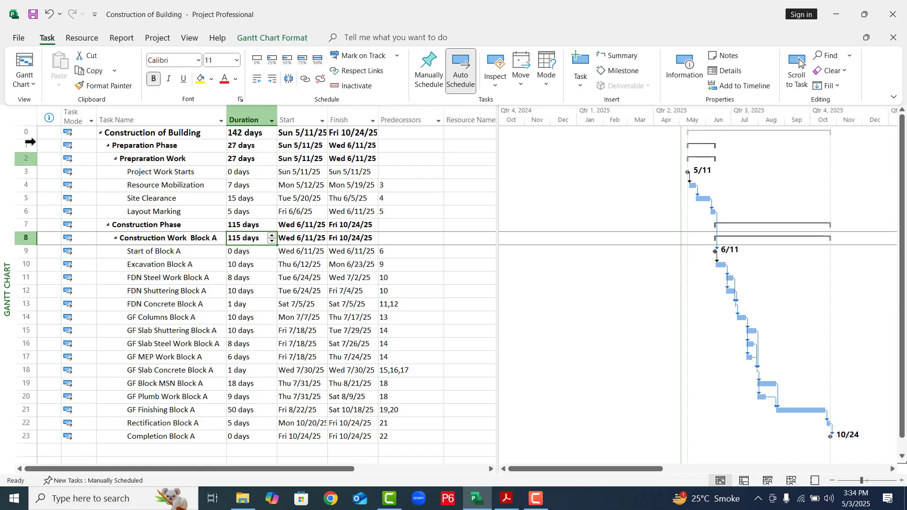
- Check the duration, start date and finish date of the Resource Mobilization task
left_click(165, 185)
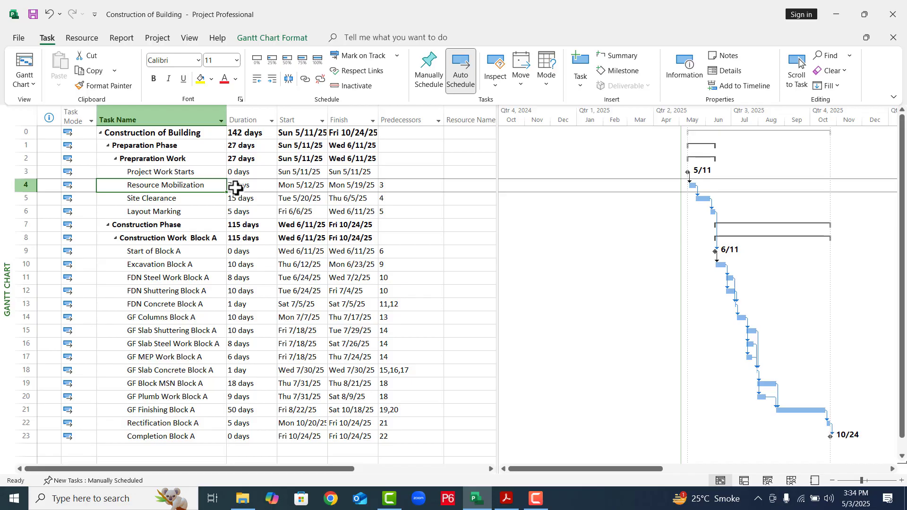
left_click(235, 187)
left_click(305, 188)
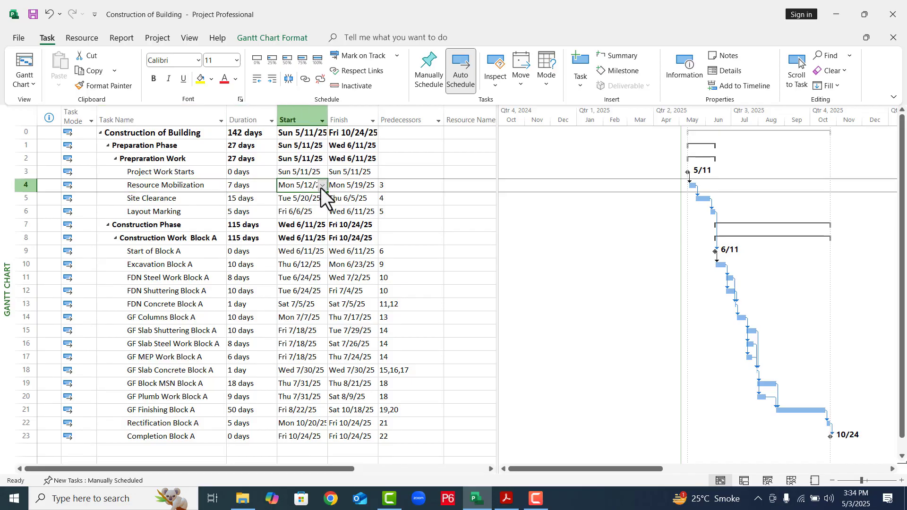
left_click(358, 187)
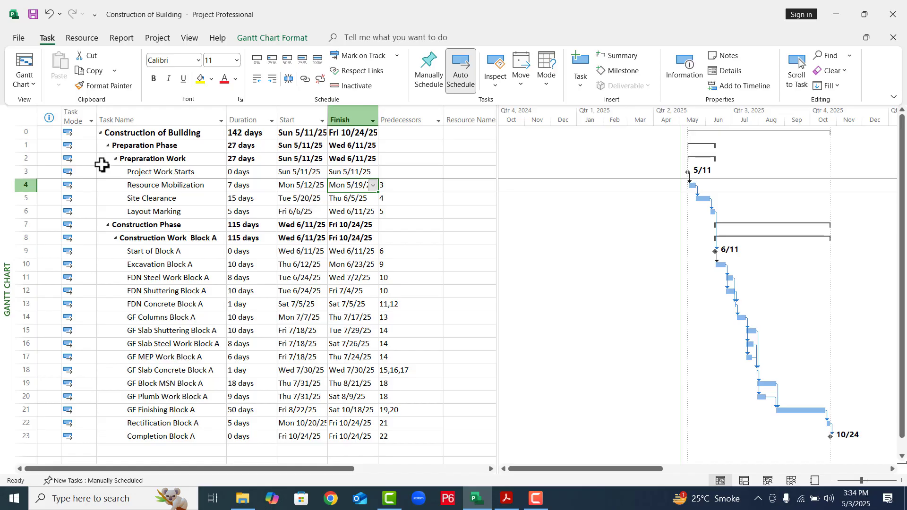
- Fill the Construction of Building project summary row with red background colour
left_click(21, 134)
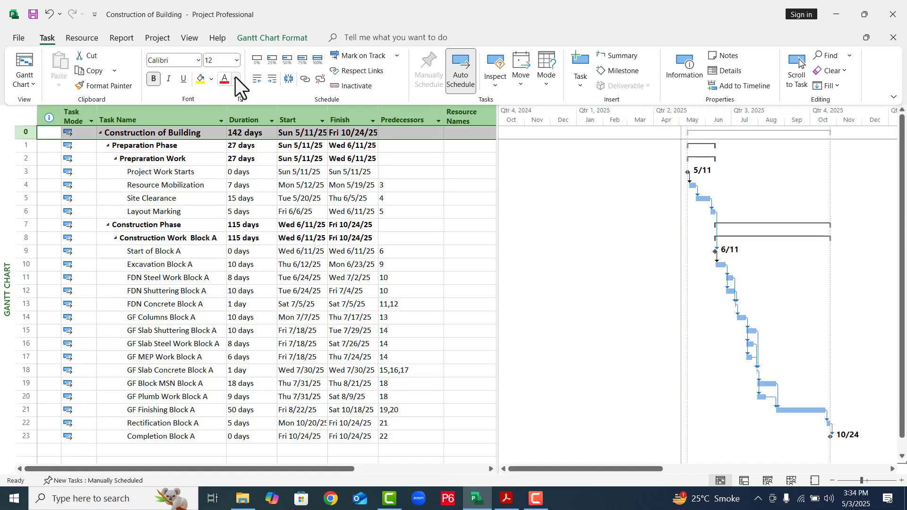
left_click(212, 79)
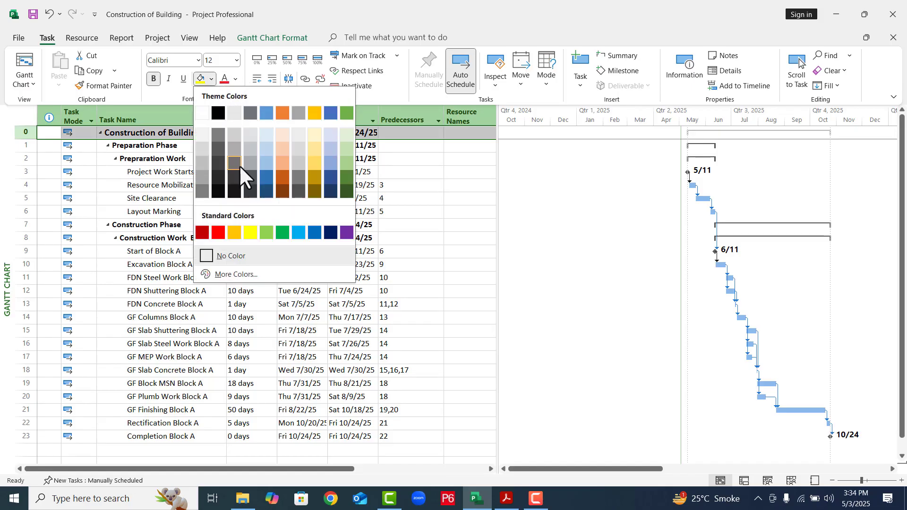
left_click(220, 236)
left_click(192, 261)
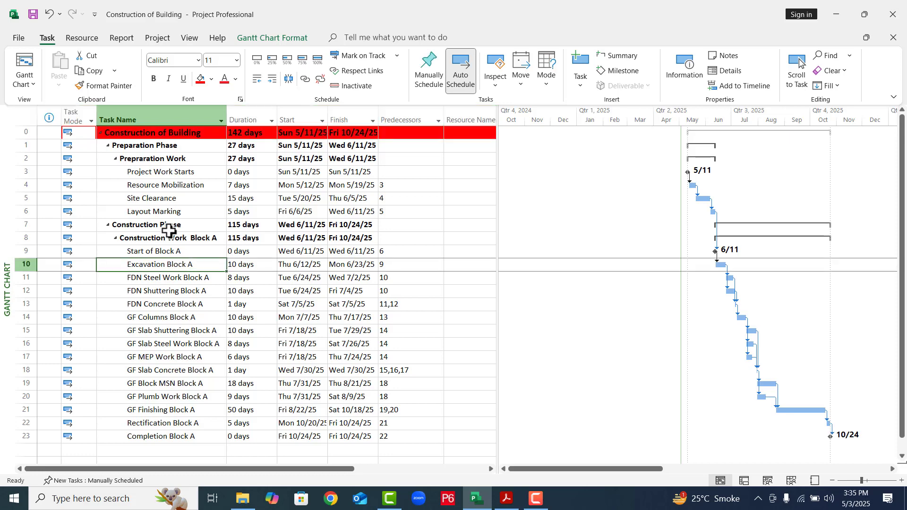
- Collapse the Preparation Phase and Construction Phase and fill both of their rows with light blue background colour
left_click(106, 146)
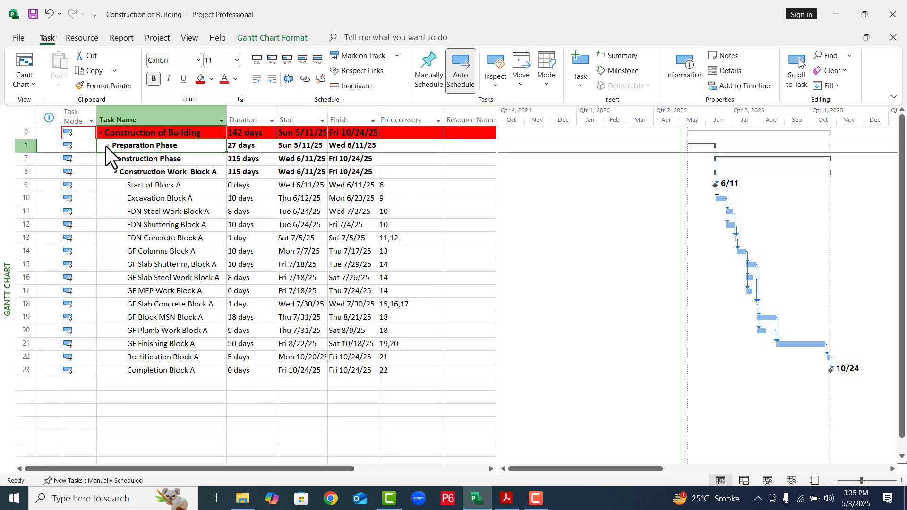
left_click(107, 159)
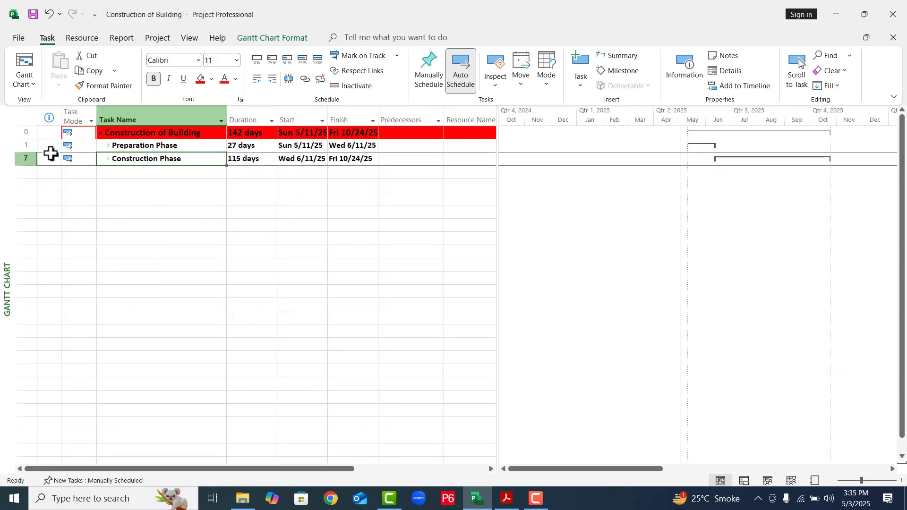
left_click(24, 146)
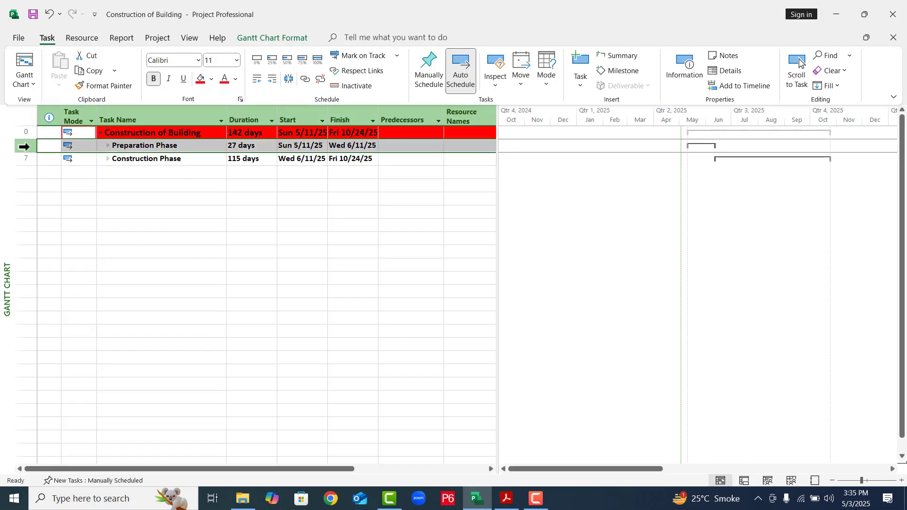
left_click(22, 156, "shift")
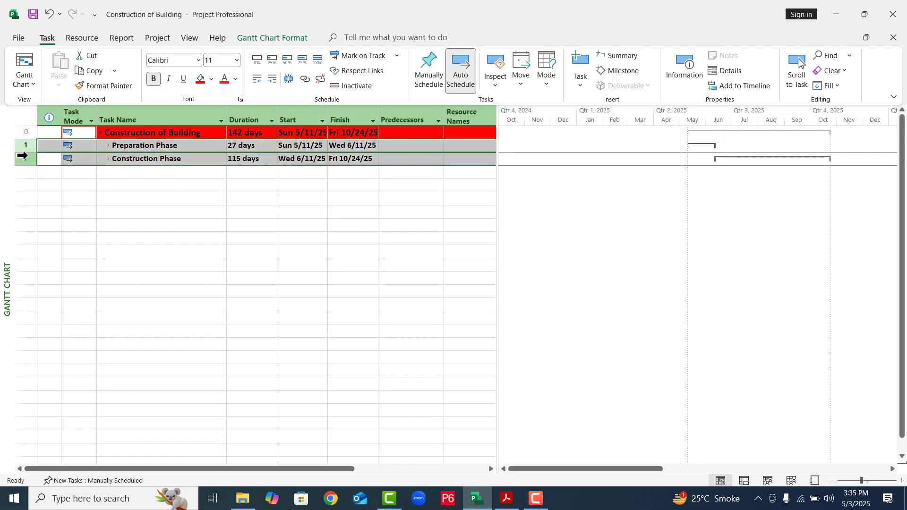
left_click(213, 78)
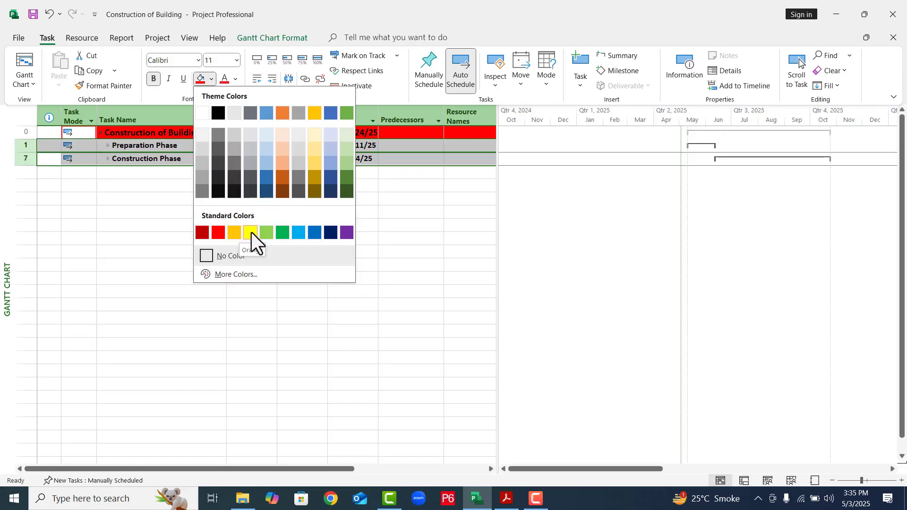
left_click(300, 235)
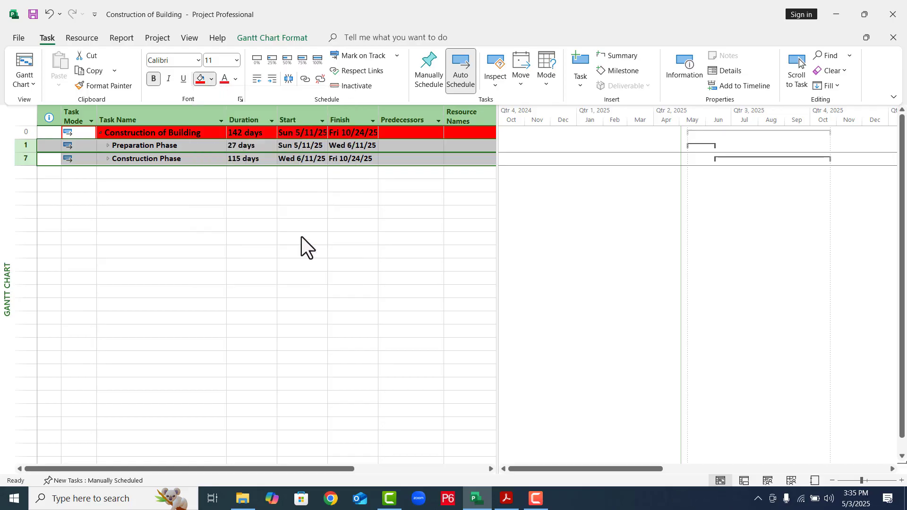
left_click(228, 227)
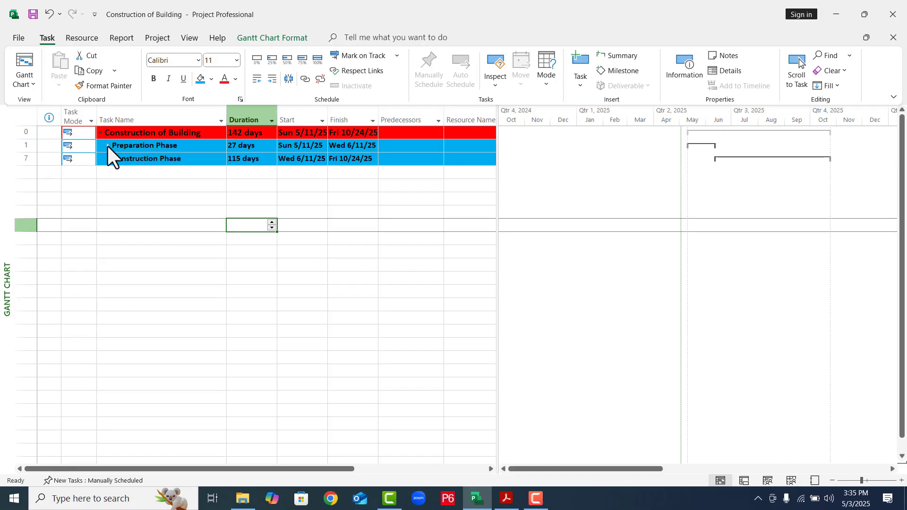
- Expand both phases and fill the Preparation Work and Construction Work Block A rows with yellow background colour
left_click(107, 145)
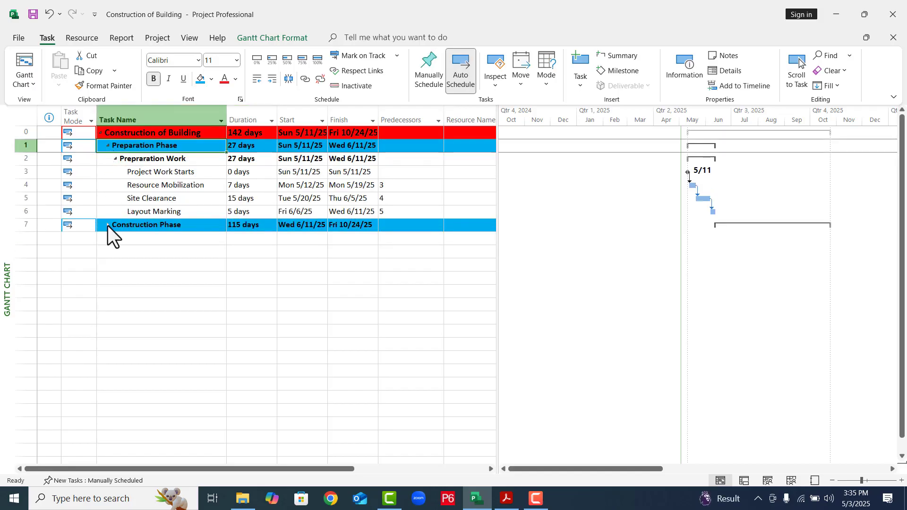
left_click(108, 225)
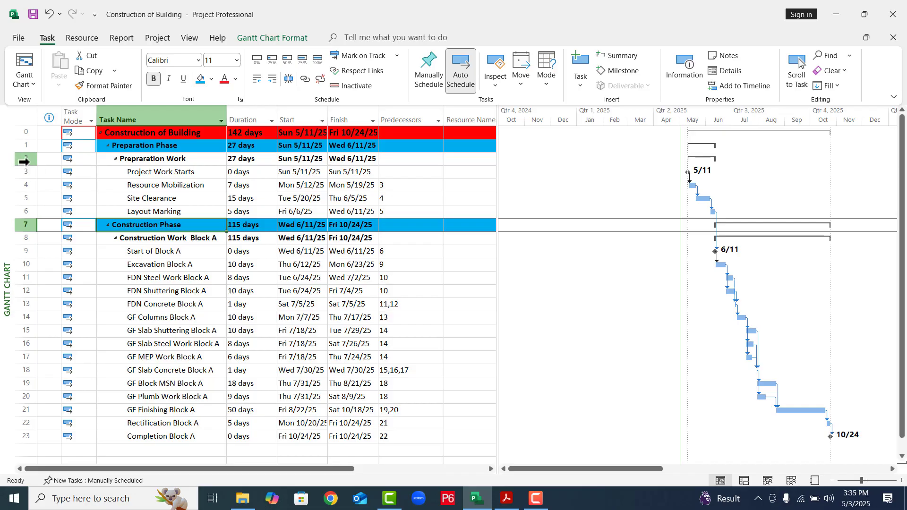
left_click(24, 162)
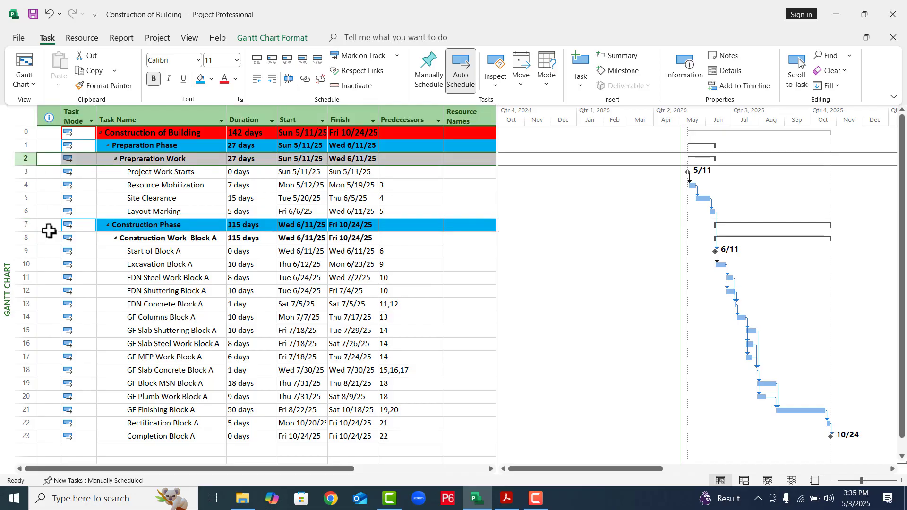
left_click(25, 240, "ctrl")
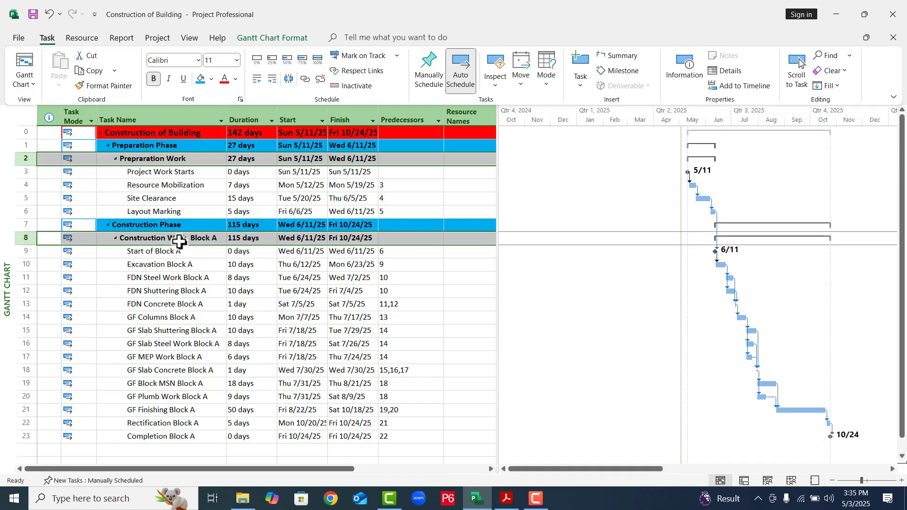
left_click(211, 79)
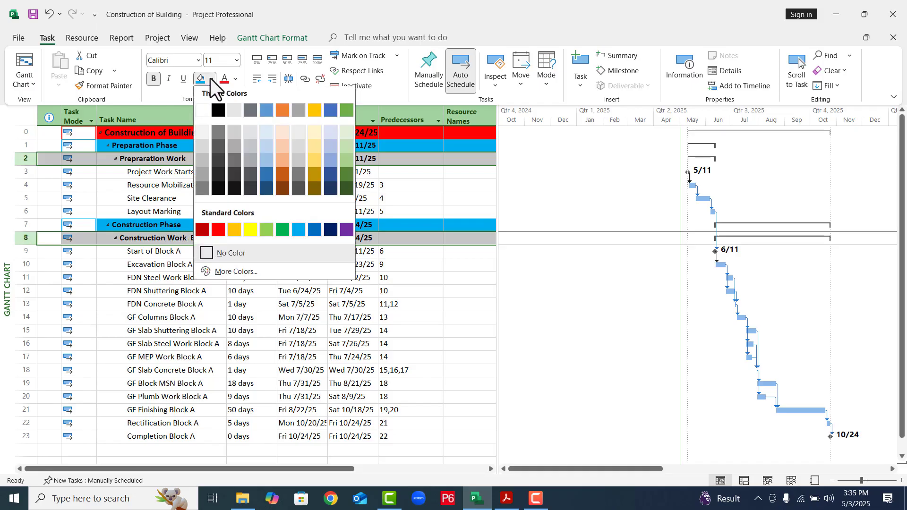
left_click(245, 236)
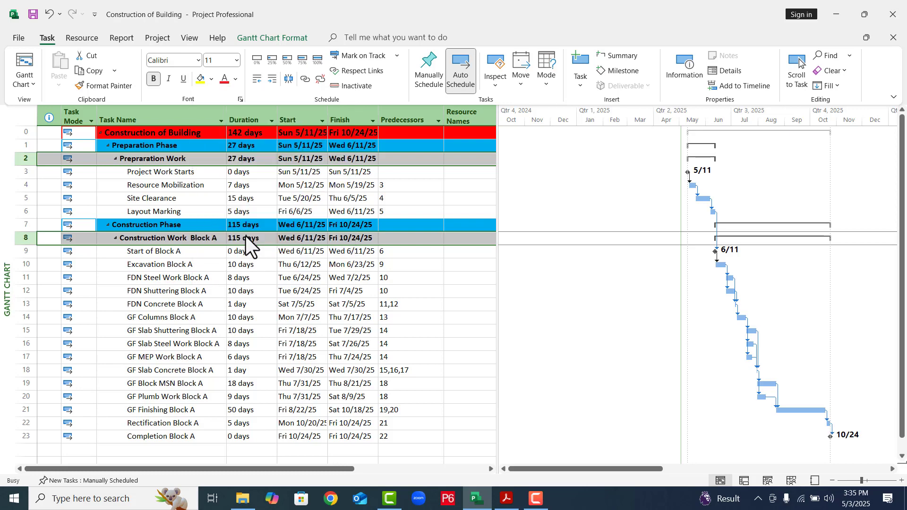
left_click(400, 290)
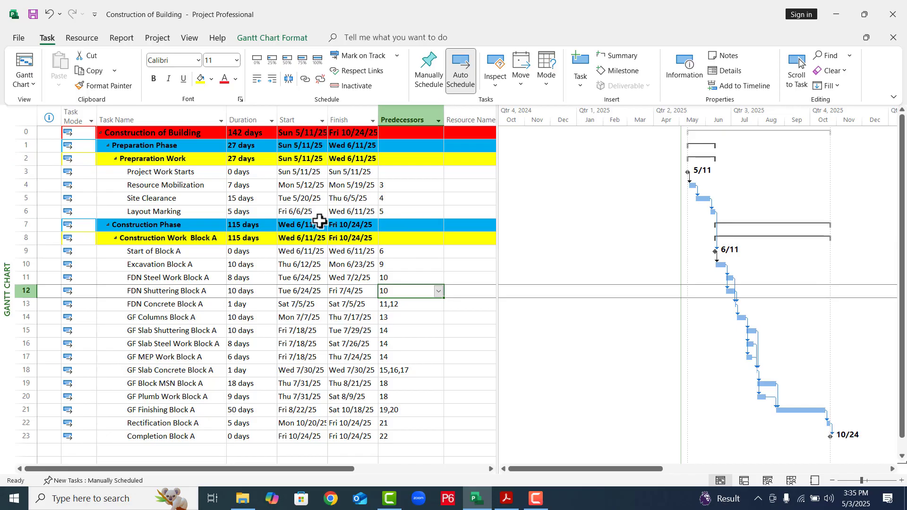
- Set the project's date format to January 28, 2009 and widen the Start and Finish columns to fit the full dates
left_click(18, 37)
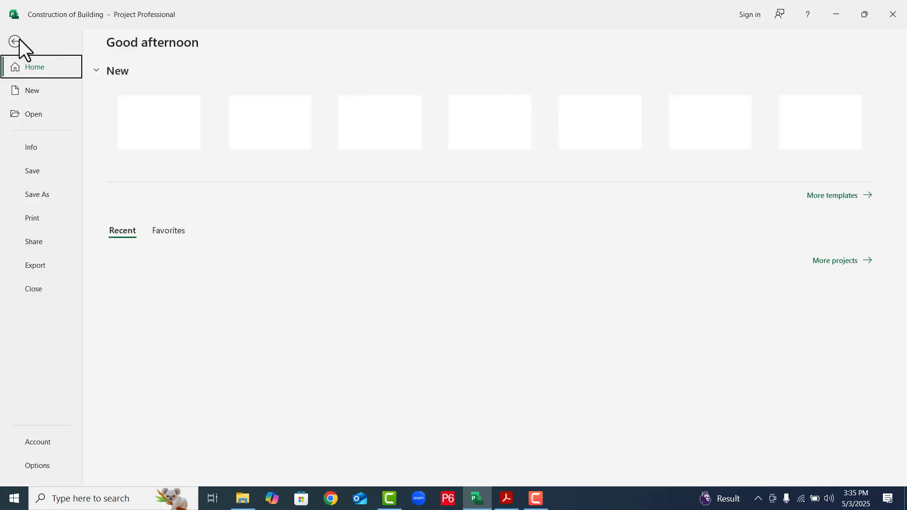
left_click(35, 469)
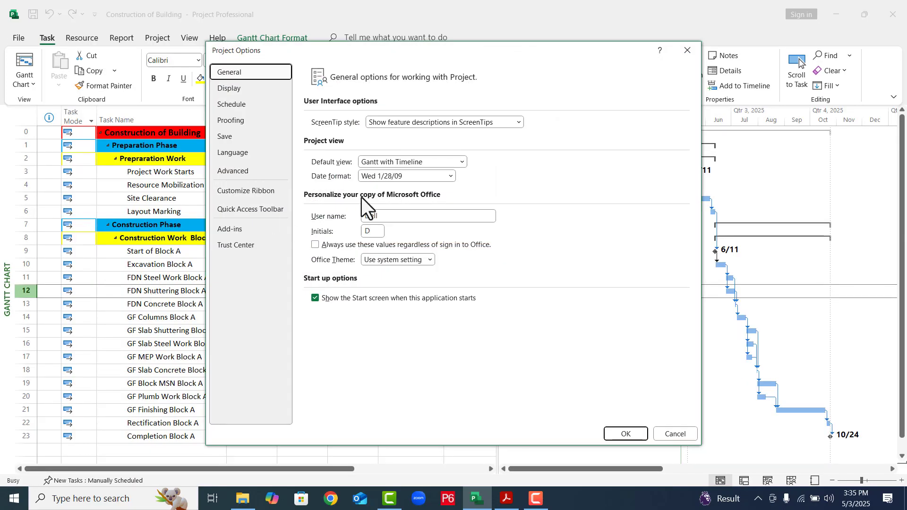
left_click(404, 177)
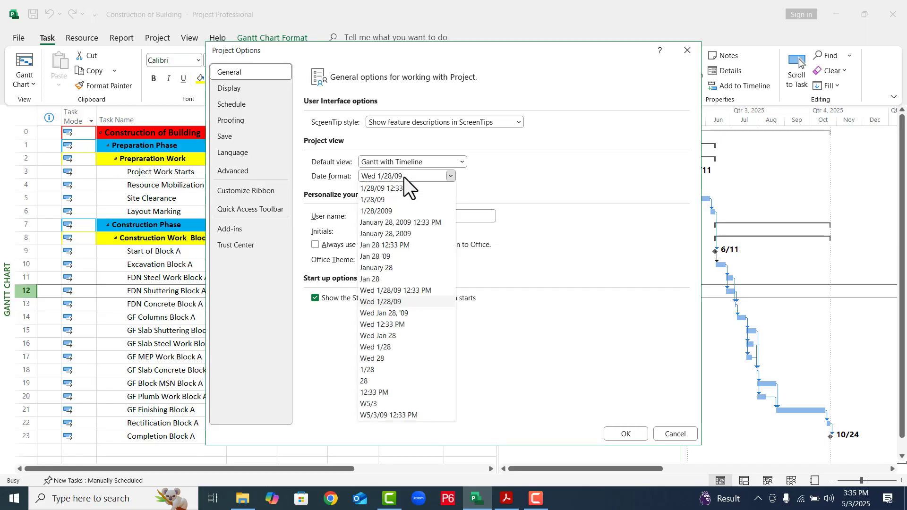
left_click(388, 234)
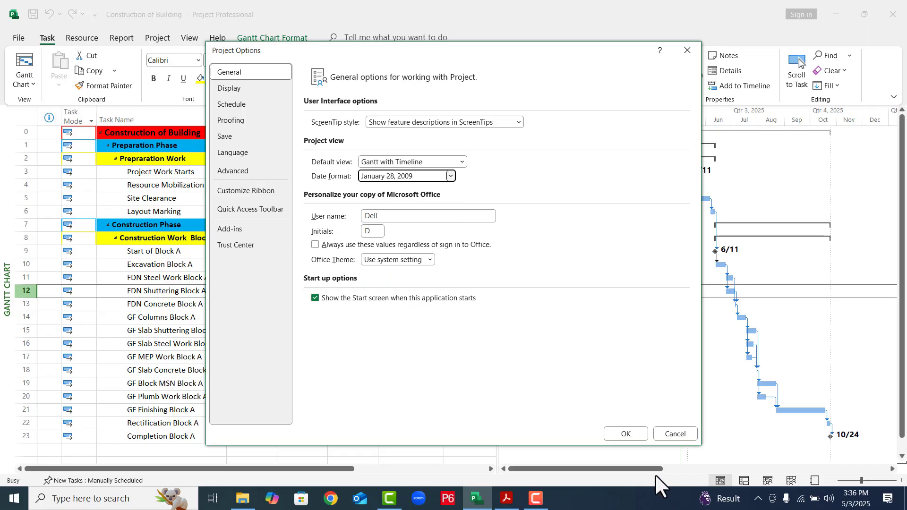
left_click(619, 434)
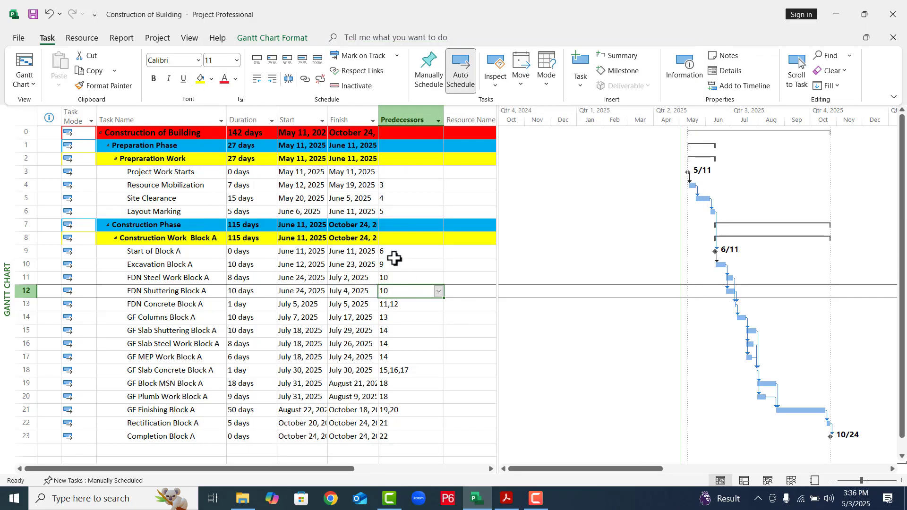
double_click(377, 120)
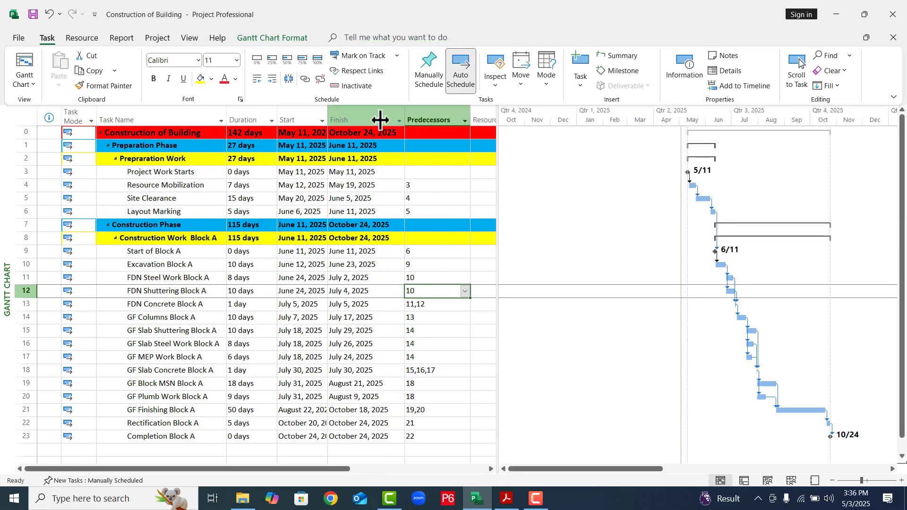
left_click_drag(327, 121, 343, 128)
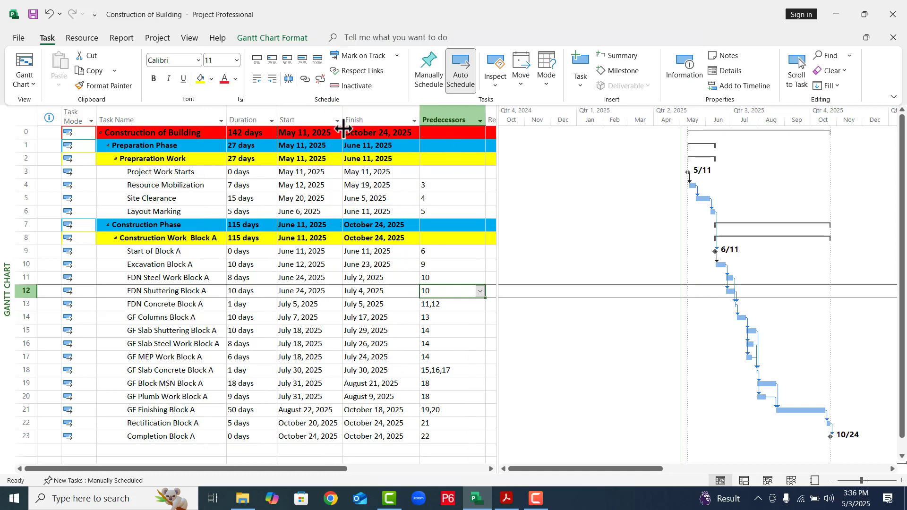
- Show the task details form for Resource Mobilization and change its link to successor Site Clearance to start-to-start (SS)
left_click(193, 185)
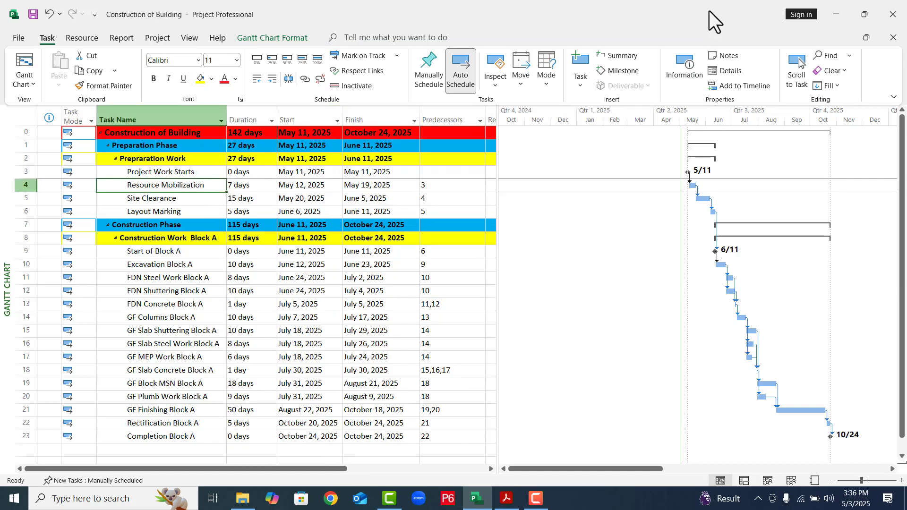
left_click(722, 71)
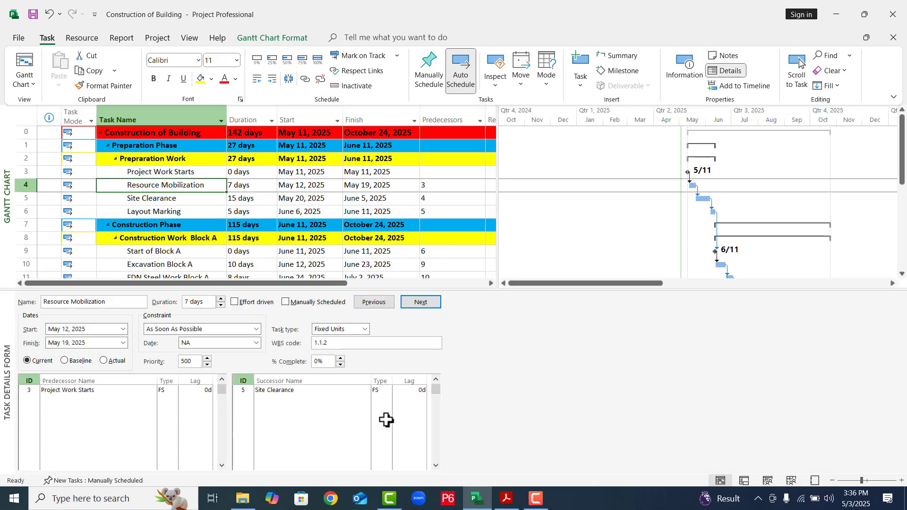
left_click(373, 396)
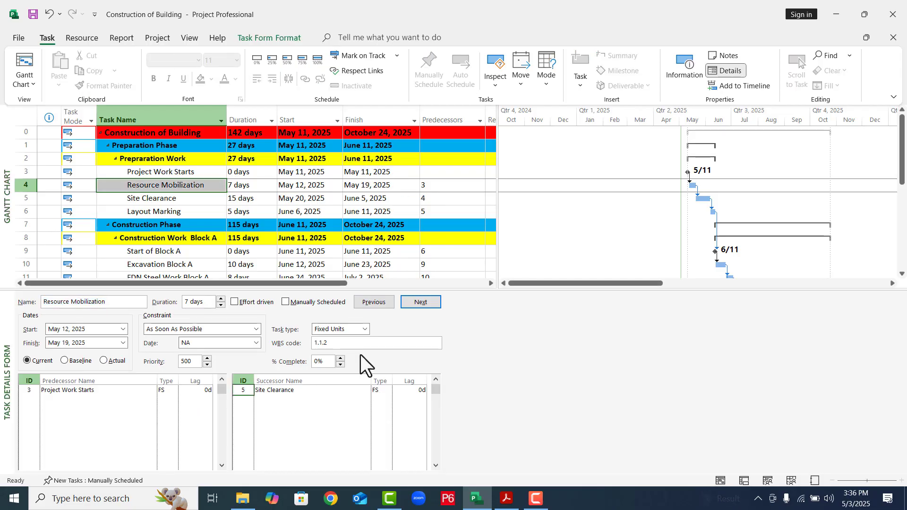
double_click(378, 392)
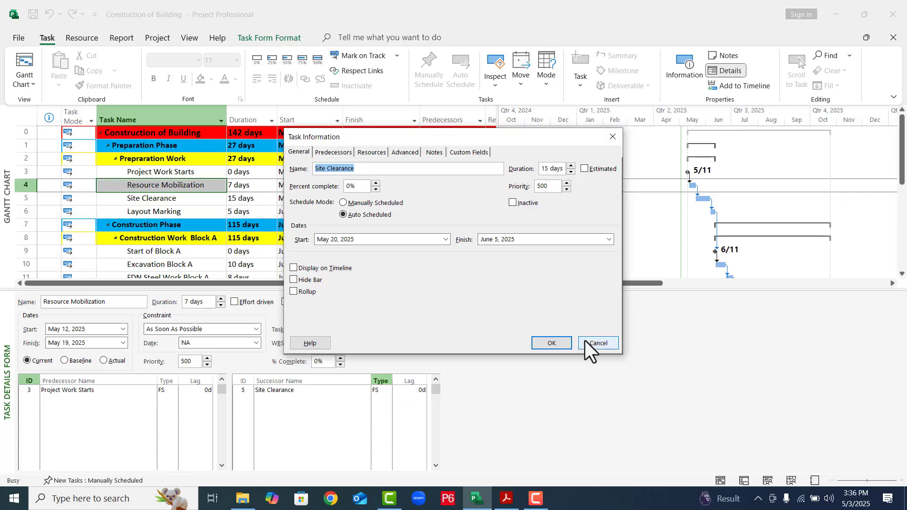
left_click(585, 342)
left_click(386, 390)
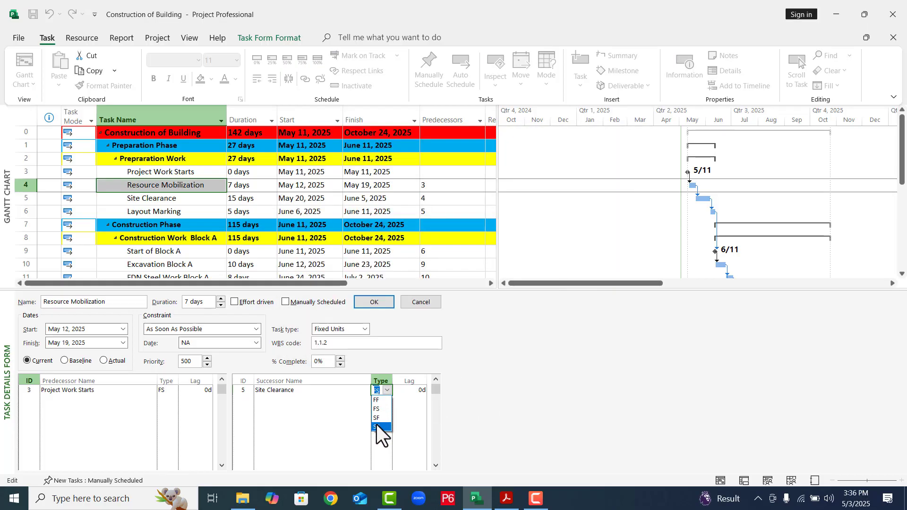
left_click(376, 425)
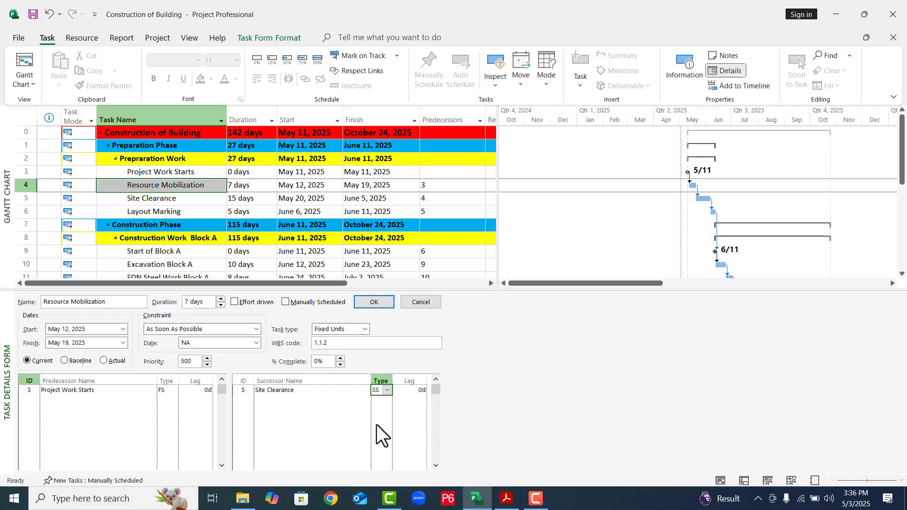
left_click(374, 302)
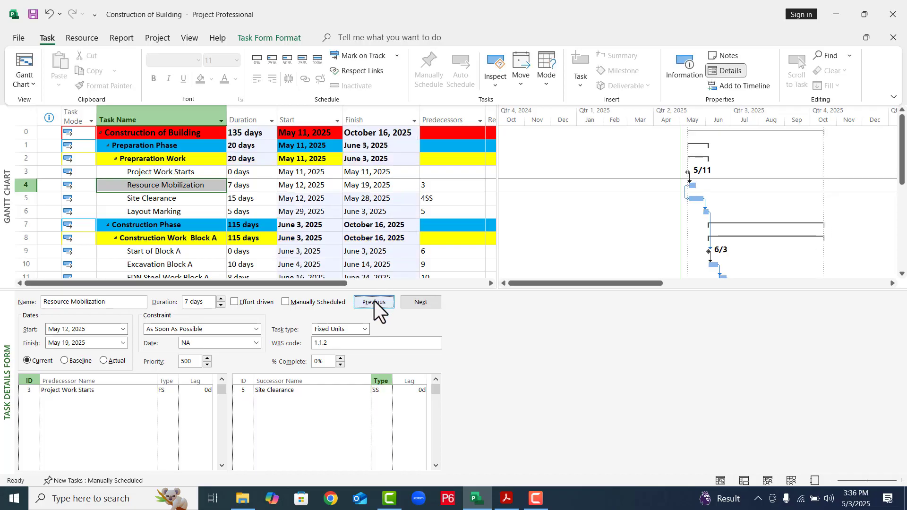
left_click(369, 217)
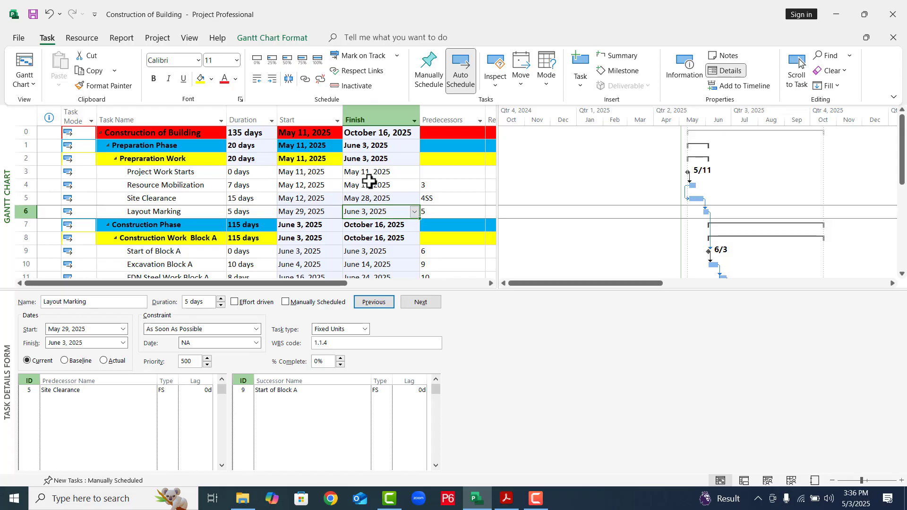
- Change Resource Mobilization's link to successor Site Clearance to finish-to-start (FS)
left_click(370, 184)
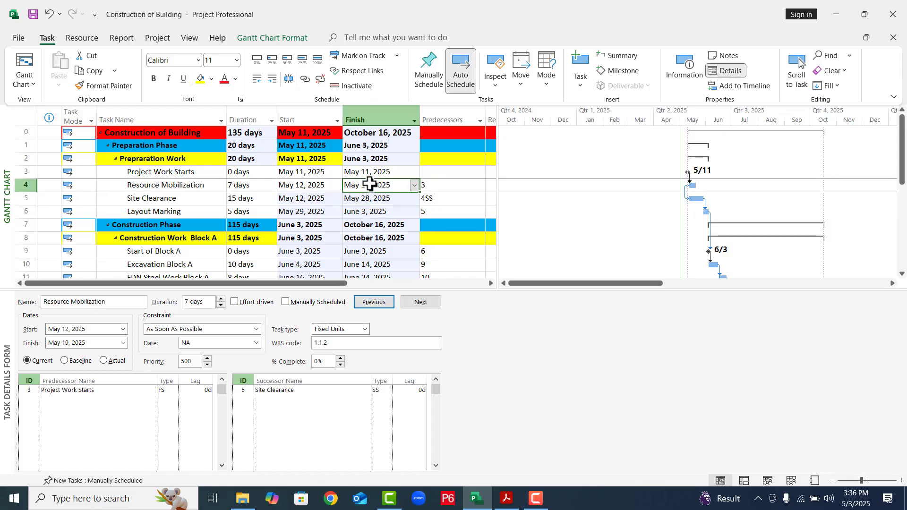
left_click(308, 171)
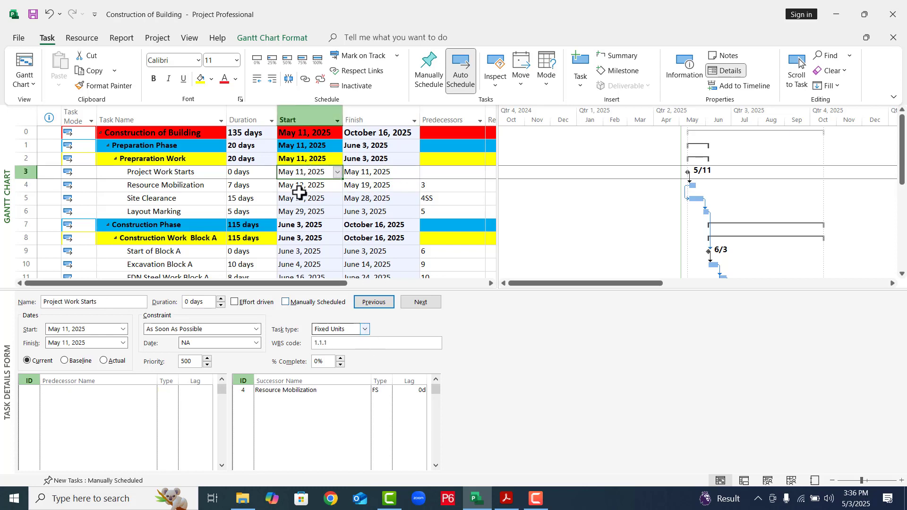
left_click(301, 185)
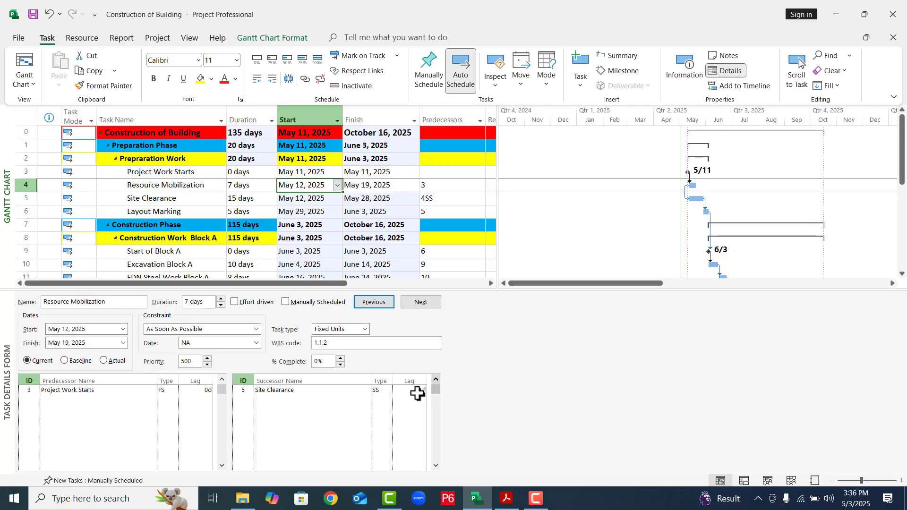
left_click(383, 393)
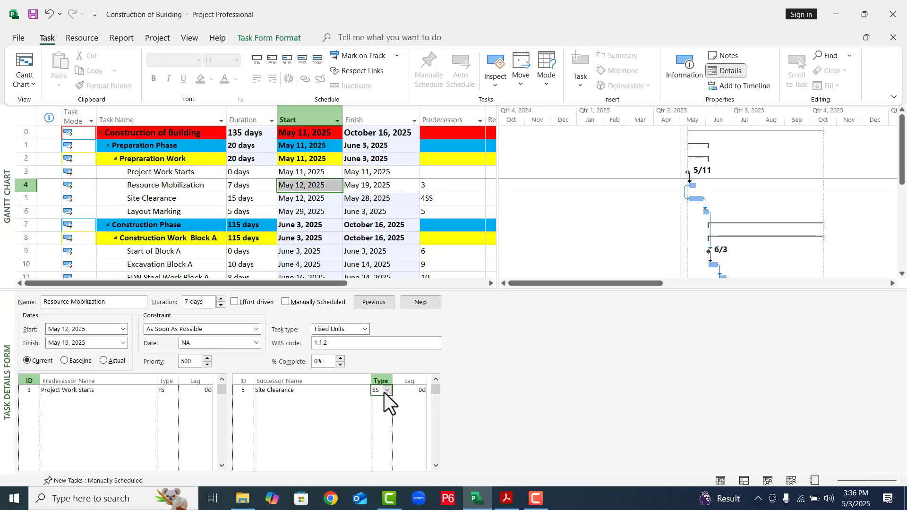
left_click(384, 392)
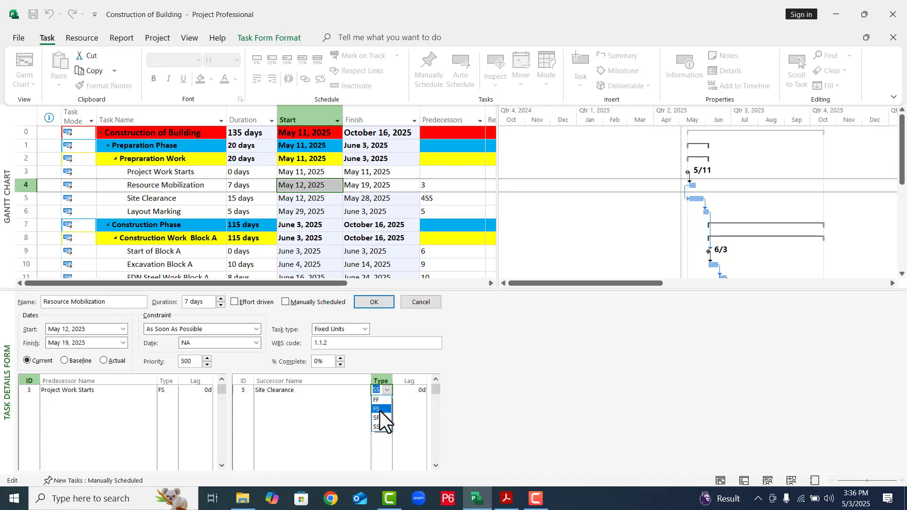
left_click(379, 409)
left_click(381, 301)
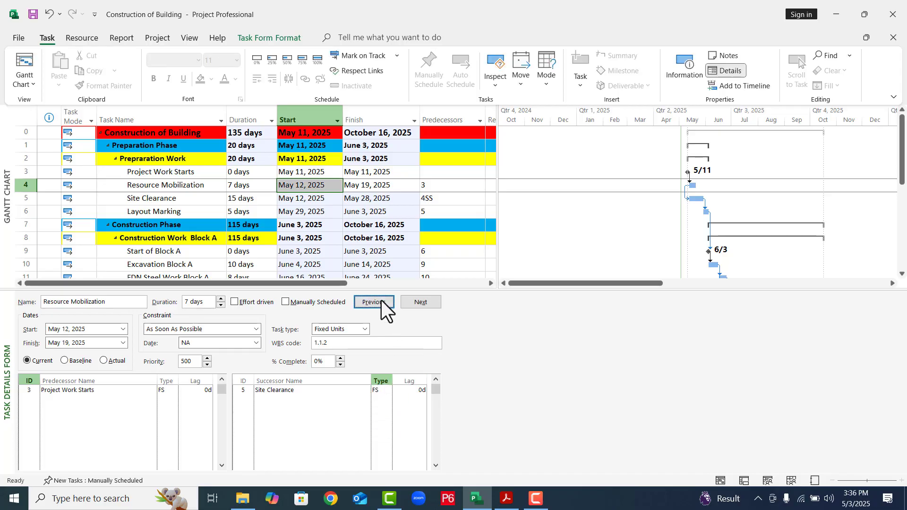
- Change Site Clearance's link to successor Layout Marking to finish-to-finish (FF) and hide the task details form
left_click(376, 203)
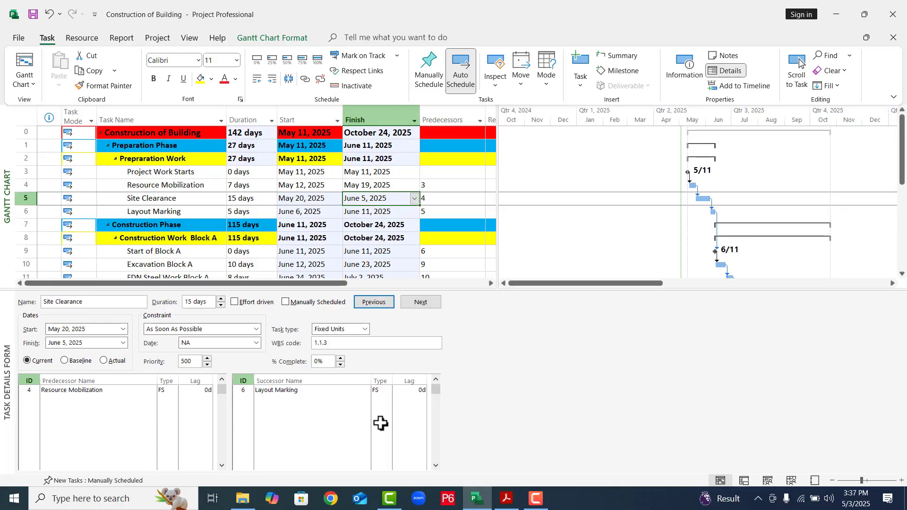
left_click(379, 391)
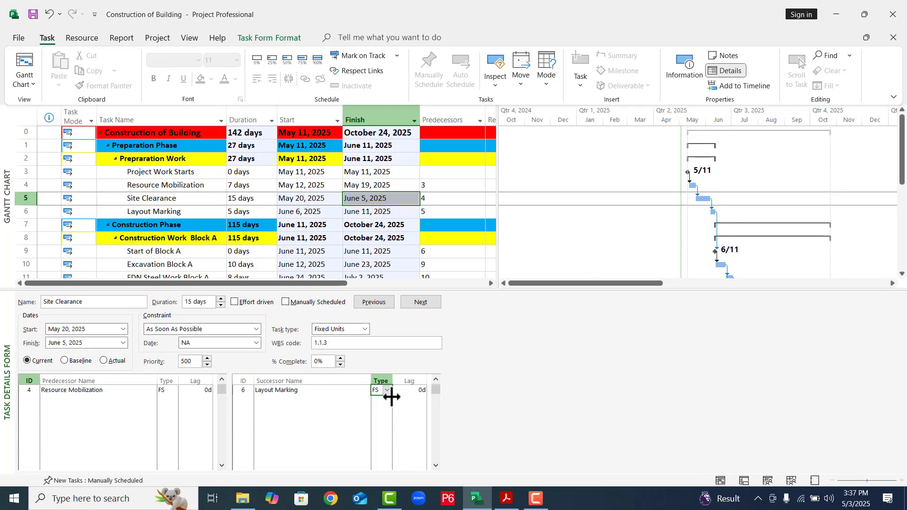
left_click(387, 390)
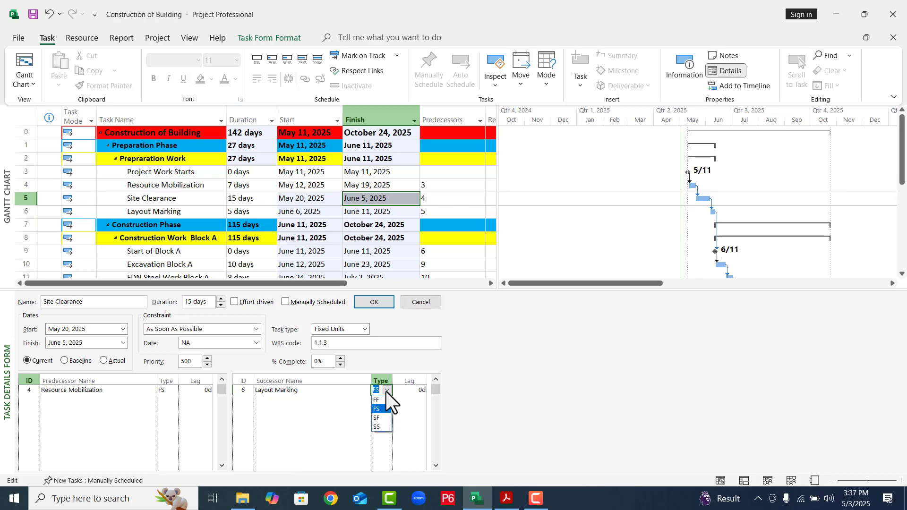
left_click(380, 400)
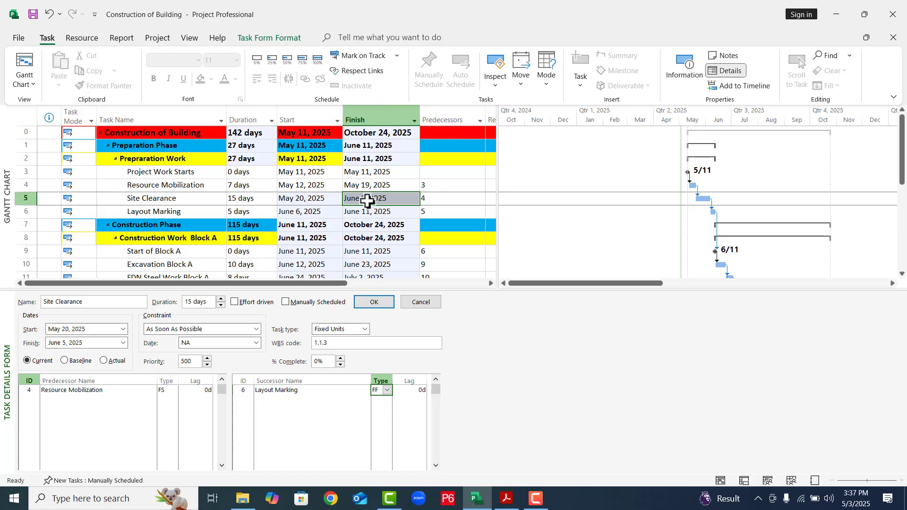
left_click(375, 302)
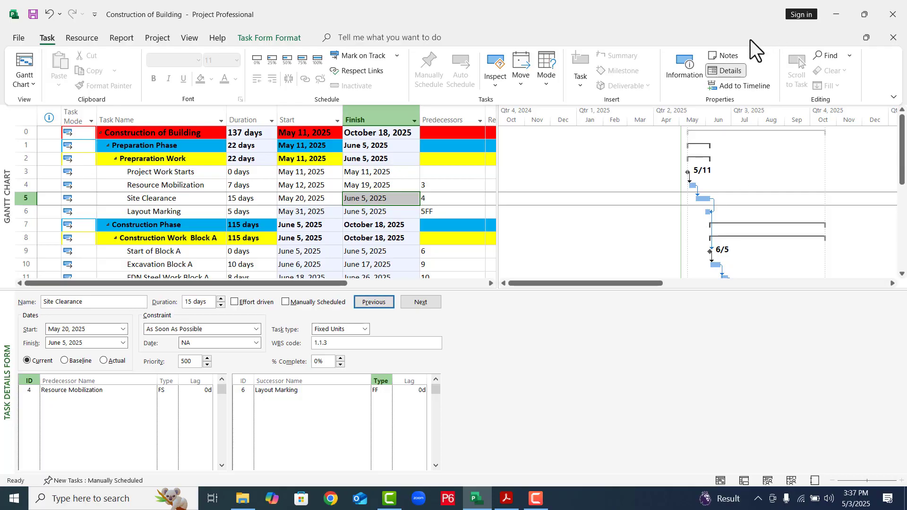
left_click(730, 69)
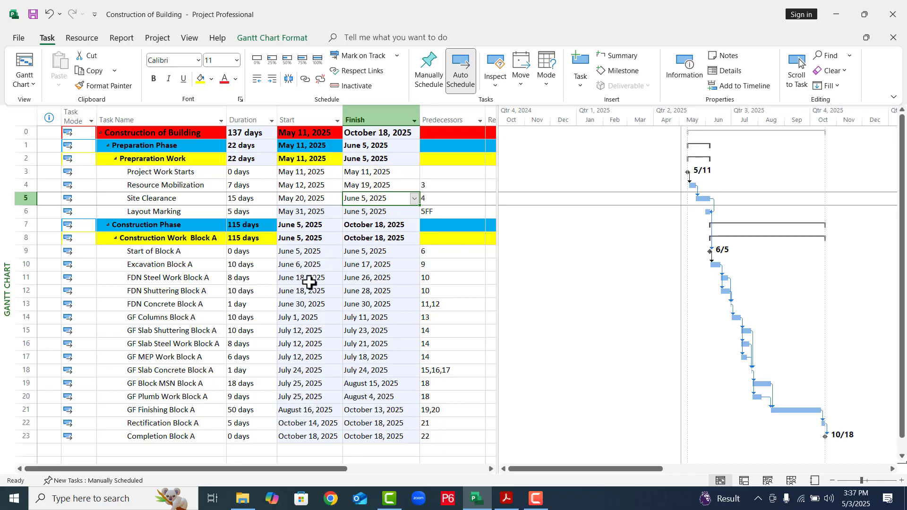
left_click(286, 265)
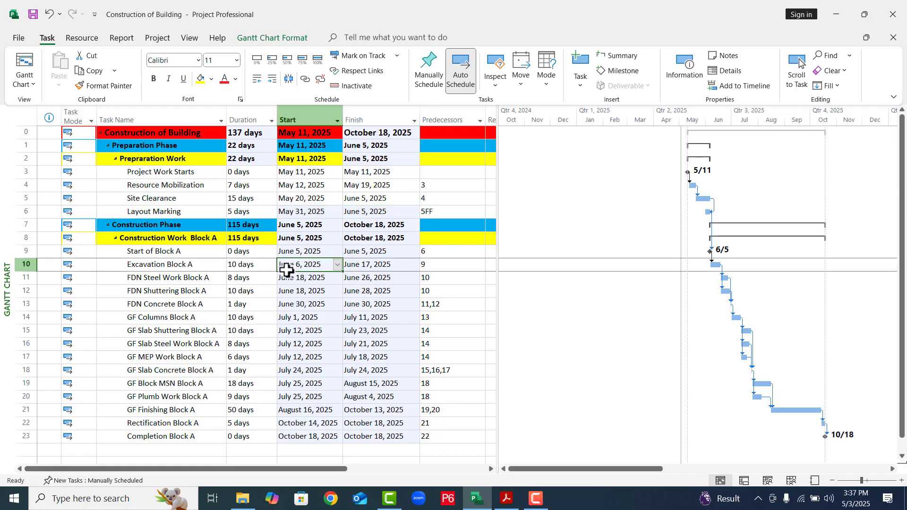